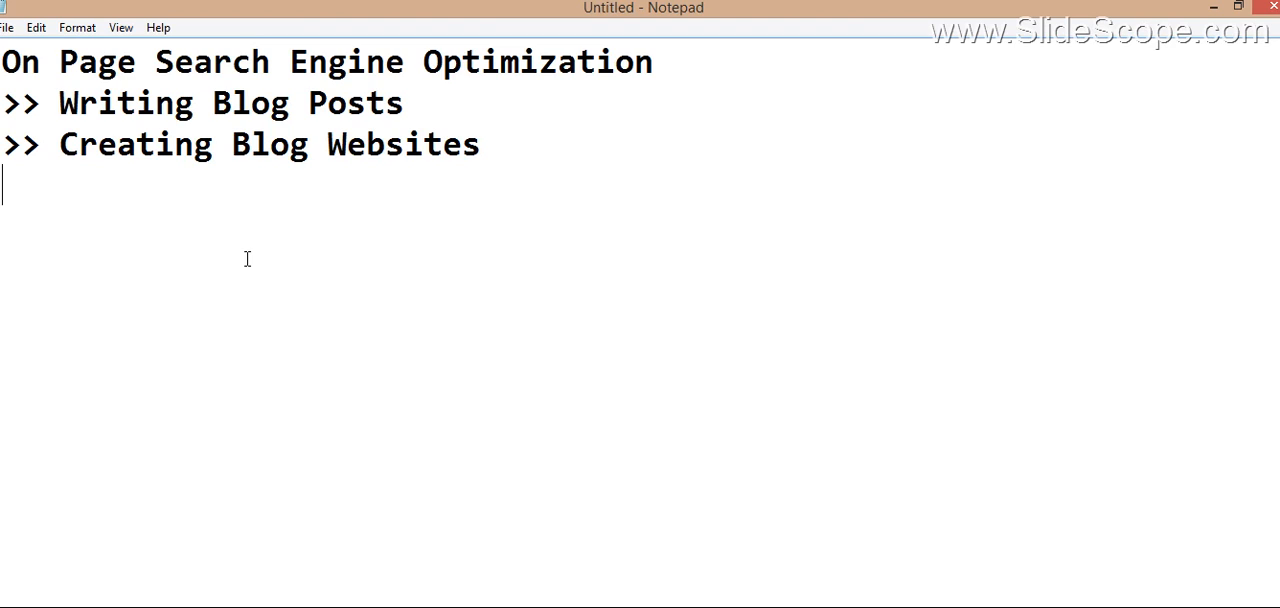
Step: Add the note "User Engagement Increases" below the "Creating Blog Websites" line, separated from it by a blank line
type("User Eng")
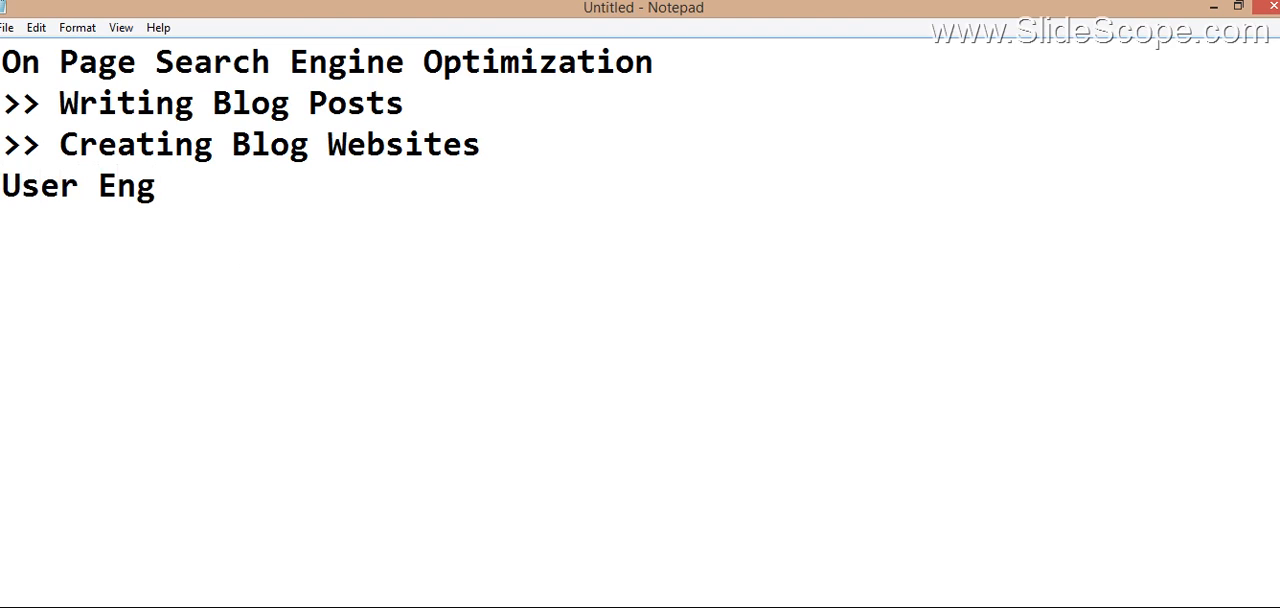
type("agement ")
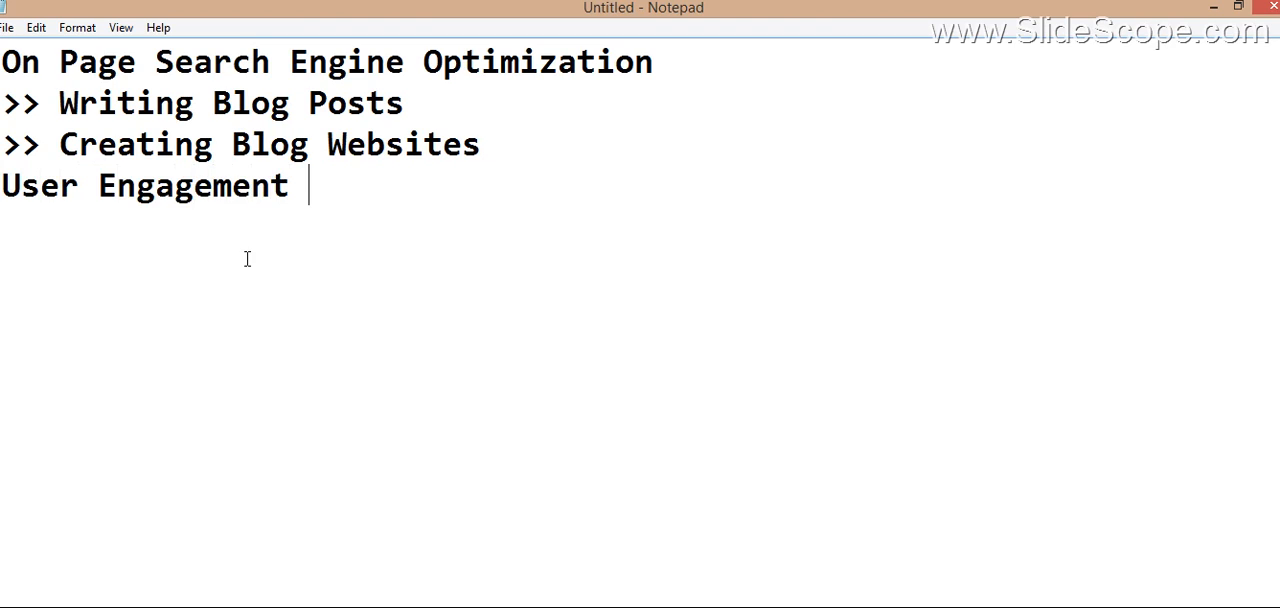
type("Increases")
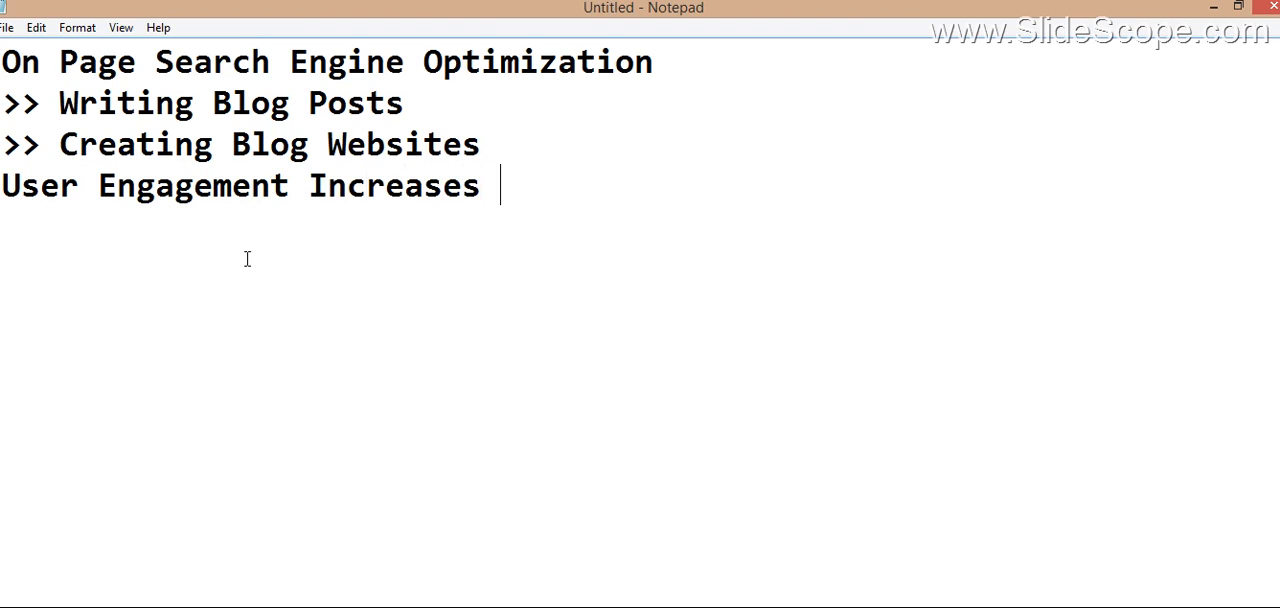
key("Up")
key("Return")
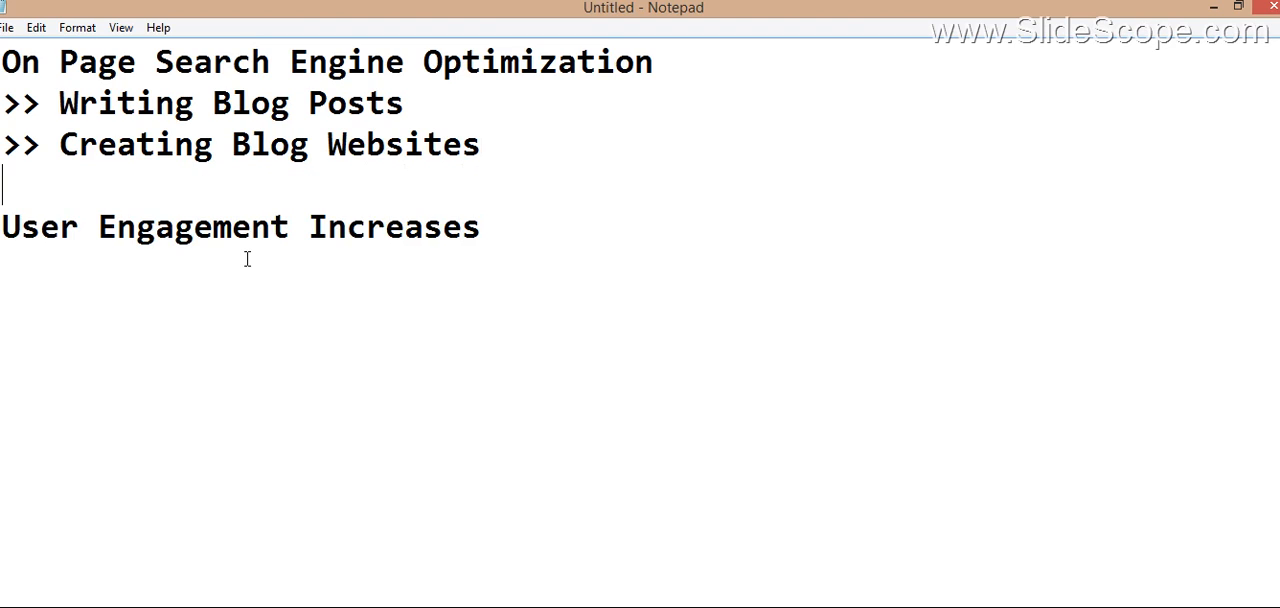
Step: Add the note "Returning Visitors - Remarketing" below "User Engagement Increases", leaving a blank line between them
left_click(539, 215)
key("Return")
key("Return")
type("Returning ")
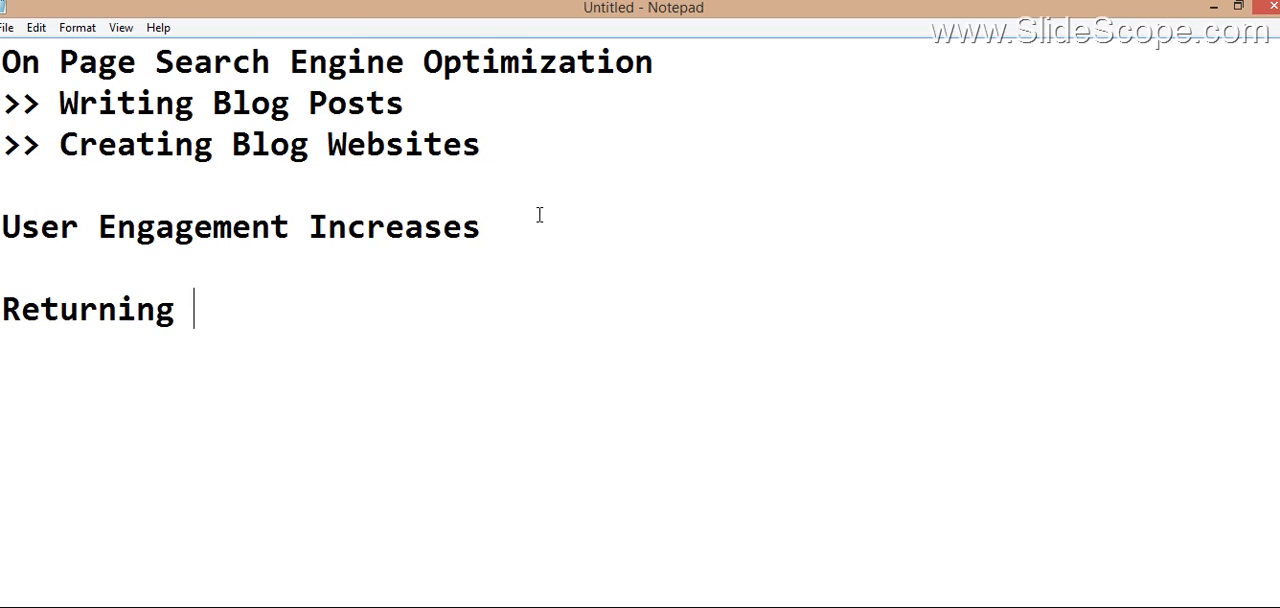
type("Visit")
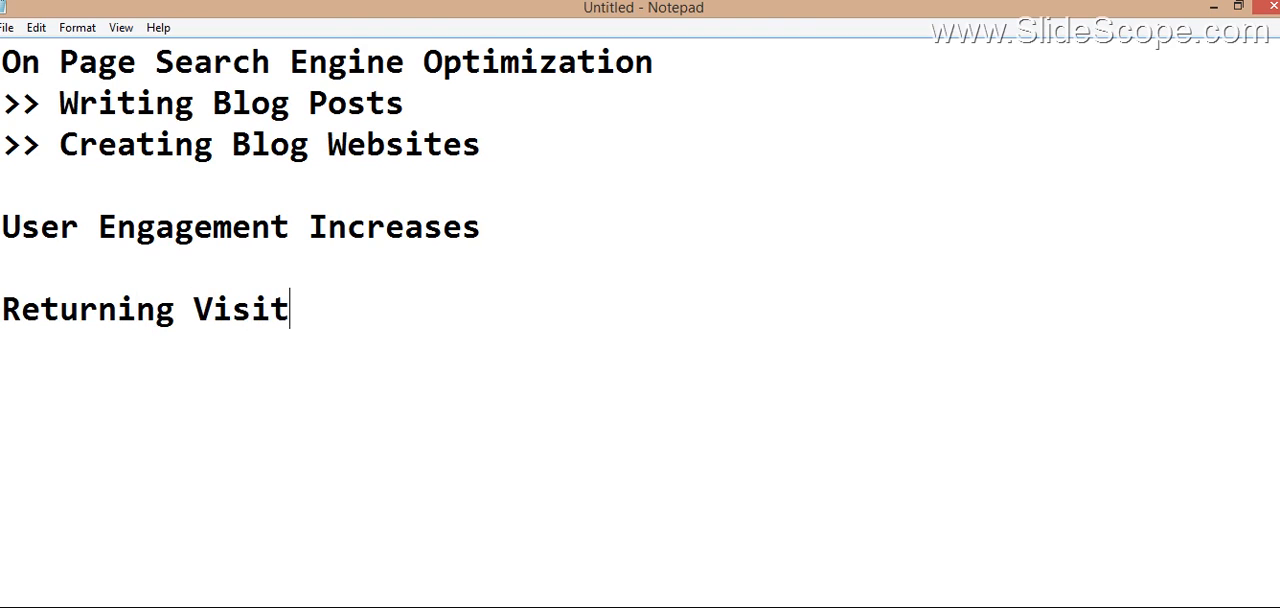
type("ors - Re")
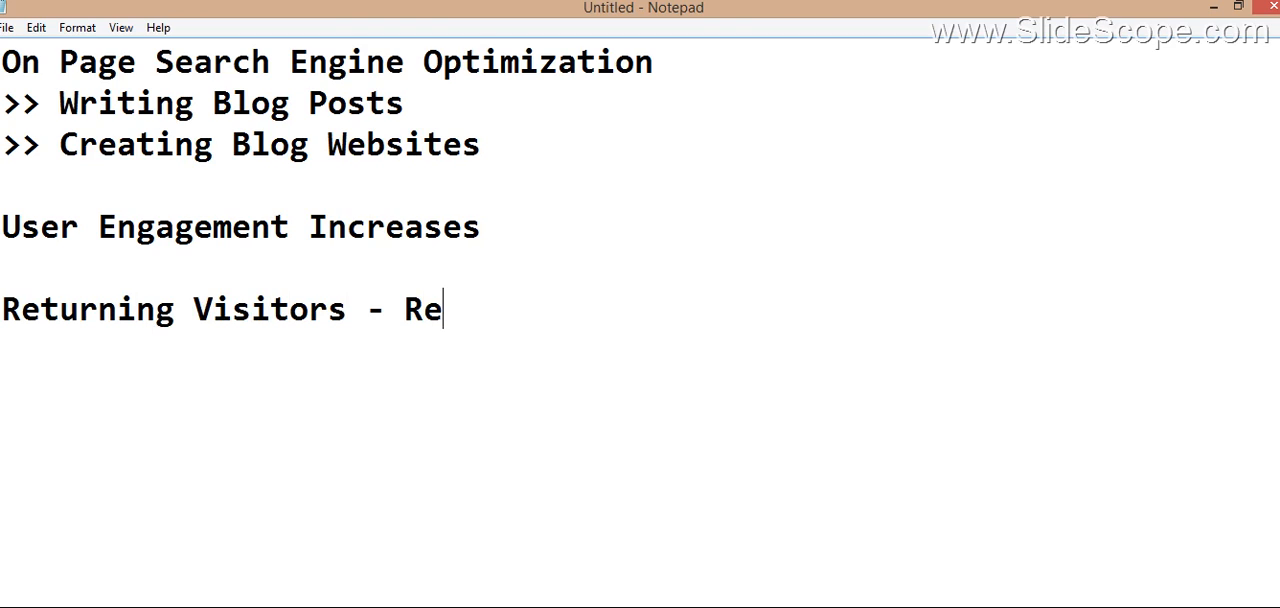
type("marketing")
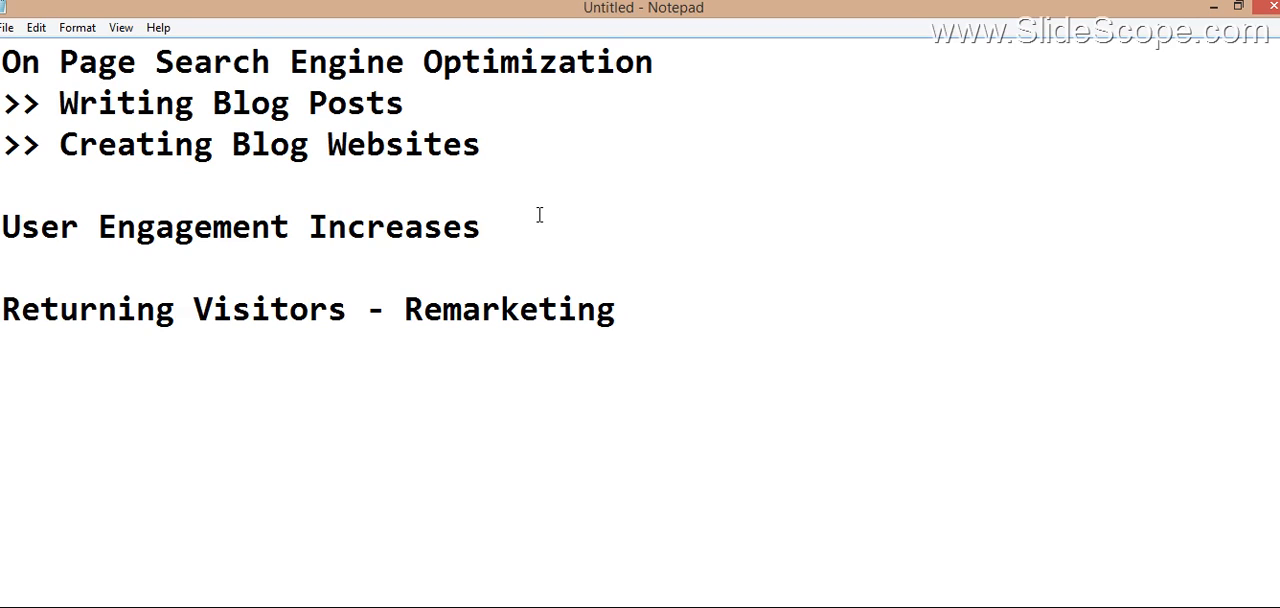
Step: Add the note "Subscriber" below the "Returning Visitors - Remarketing" line, leaving a blank line between them
key("Return")
type("Subscr")
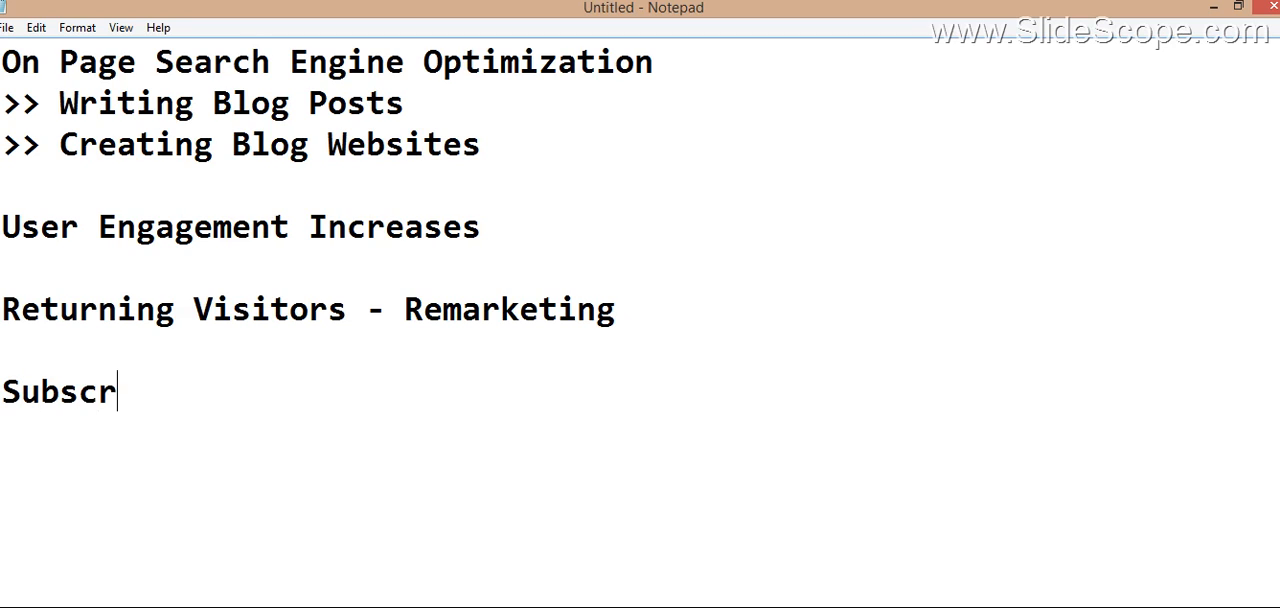
type("iber")
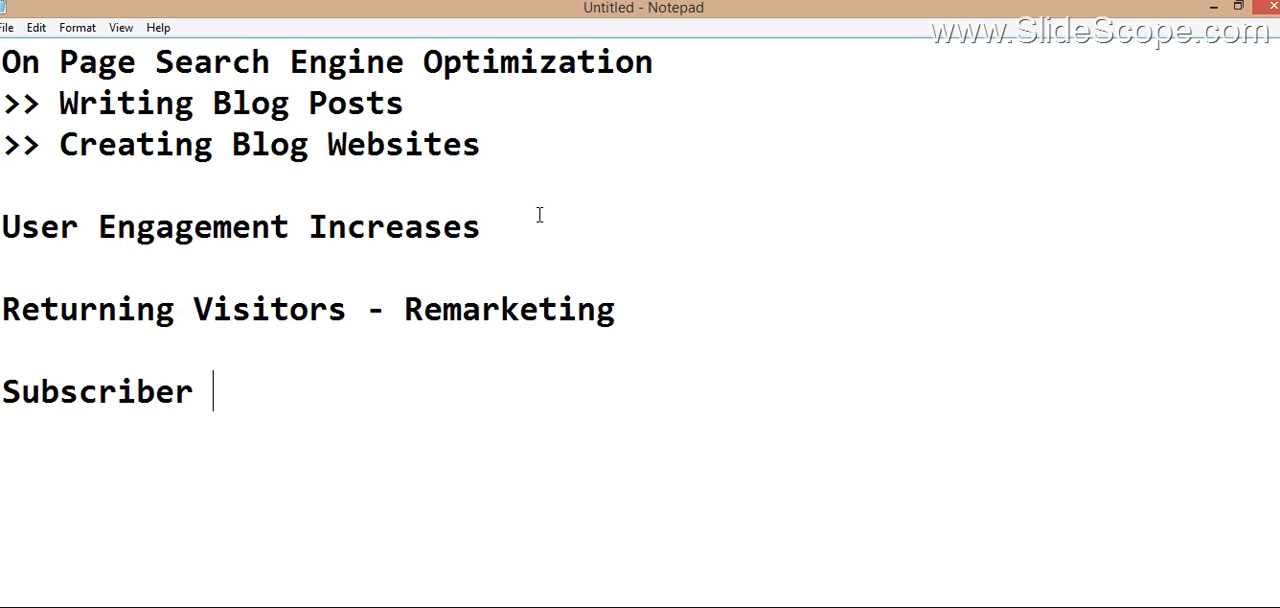
Step: Replace the user engagement, returning visitors and subscriber notes with the line "Website Content - Useful"
key("shift+Up")
key("shift+Up")
key("shift+Up")
key("shift+Up")
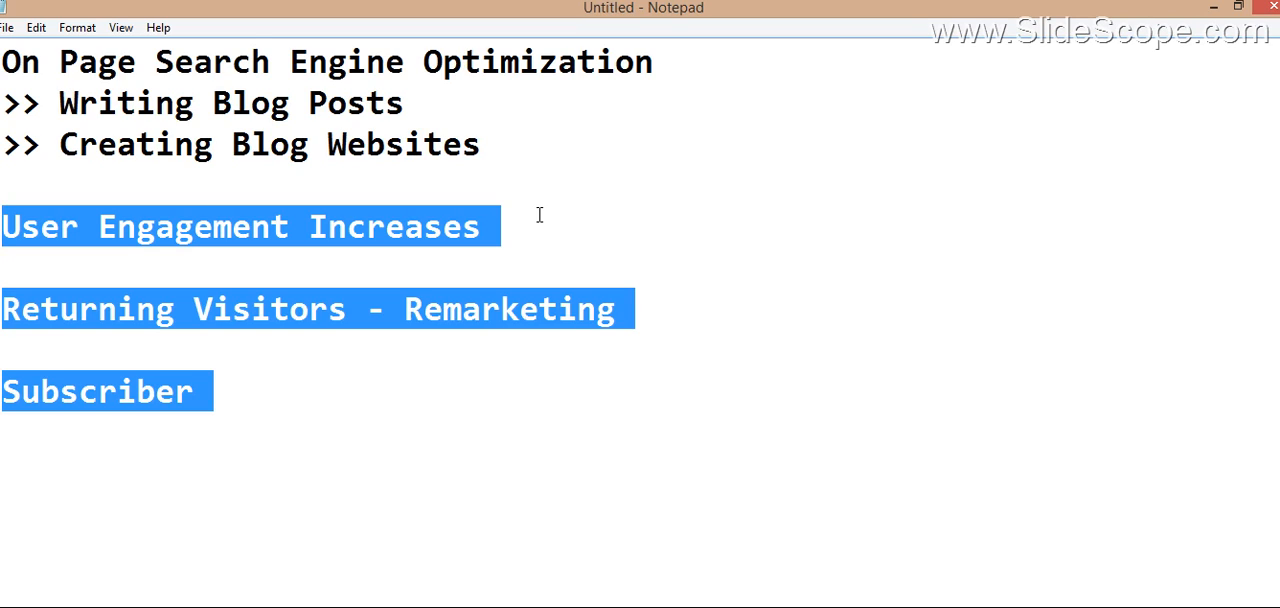
key("BackSpace")
type("Web")
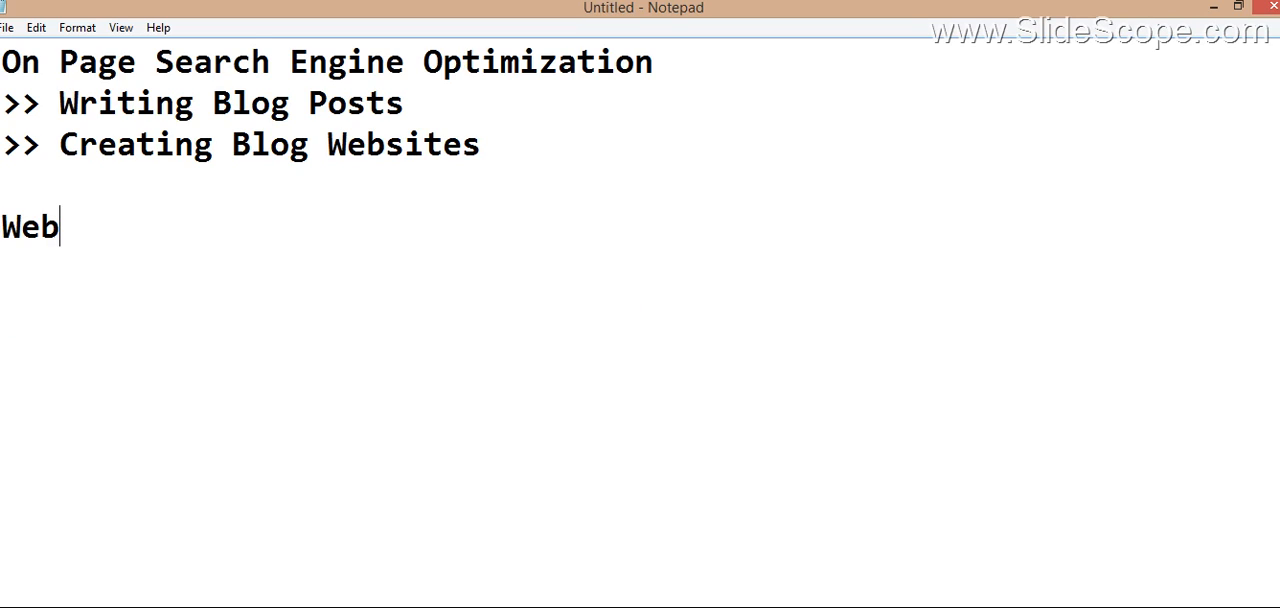
type("site Co")
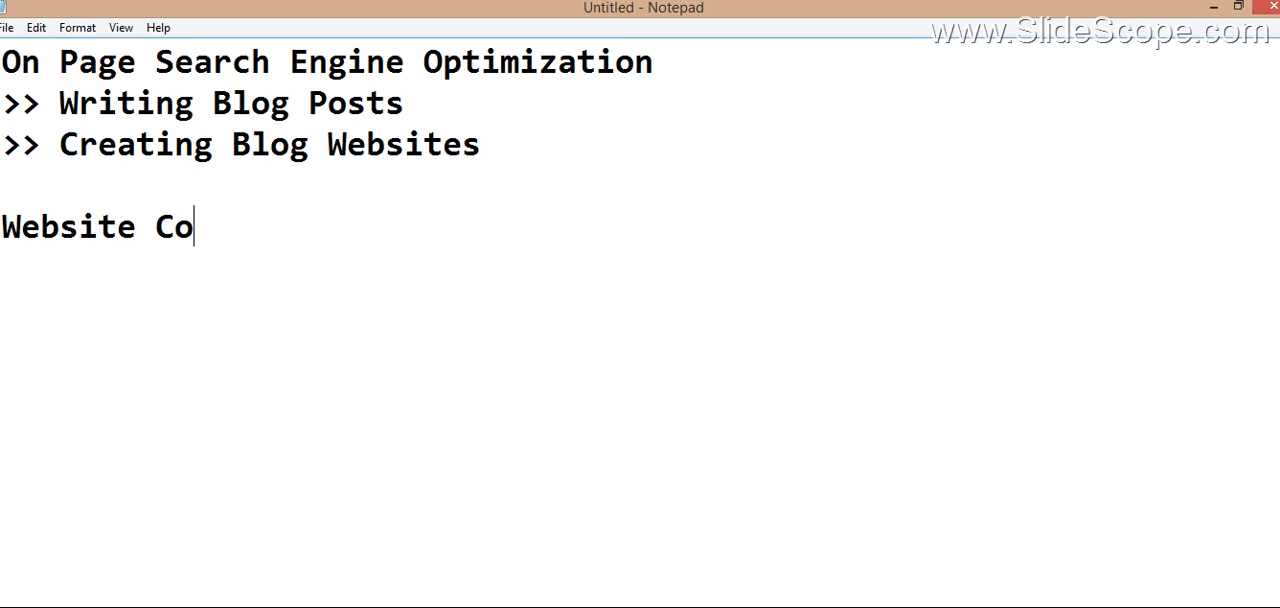
type("ntent - ")
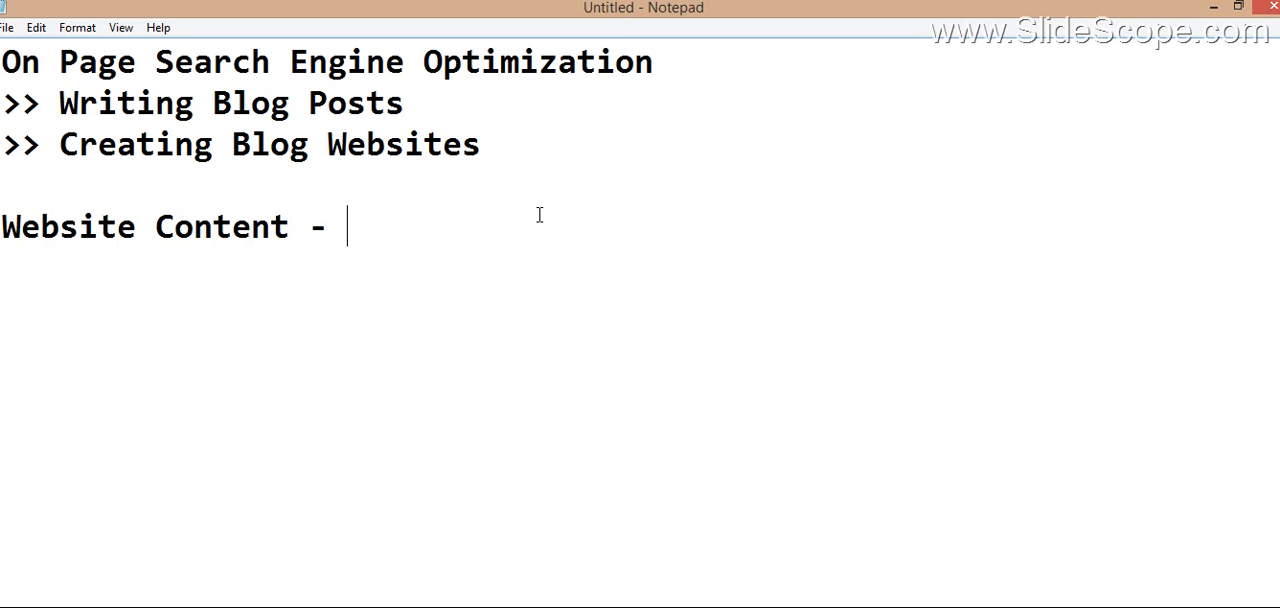
type("Usefi")
key("BackSpace")
type("ul")
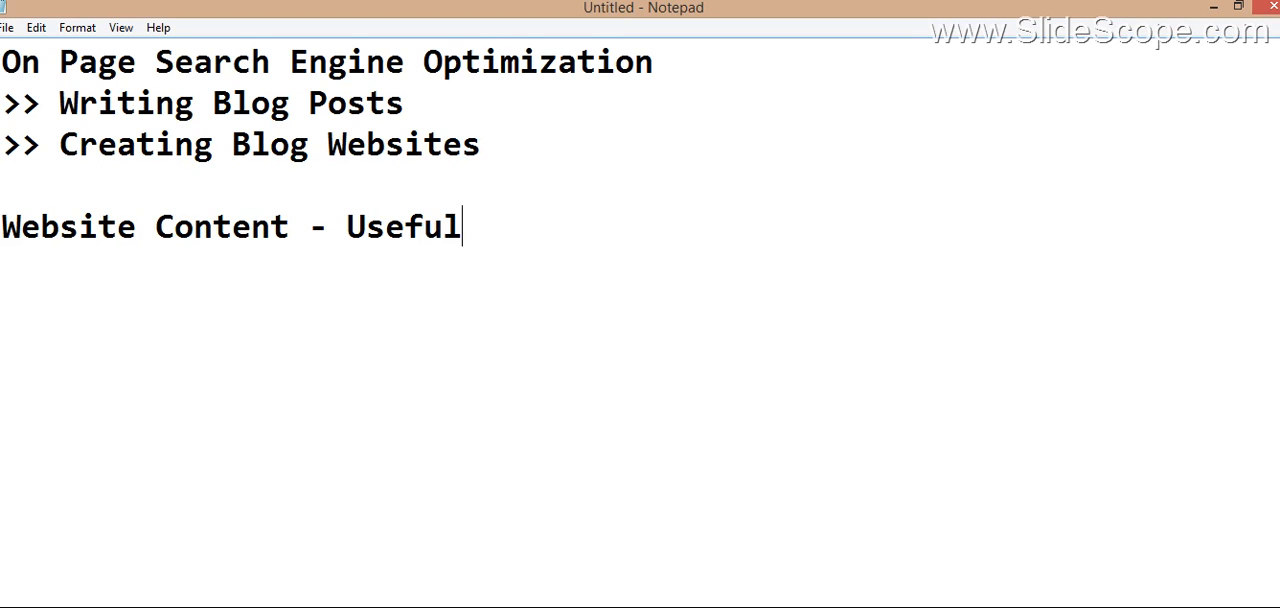
Step: Add the note "Business Related User Queries - Solution - Blog post" below the website content line, leaving a blank line between them
key("Return")
key("Return")
type("Busi")
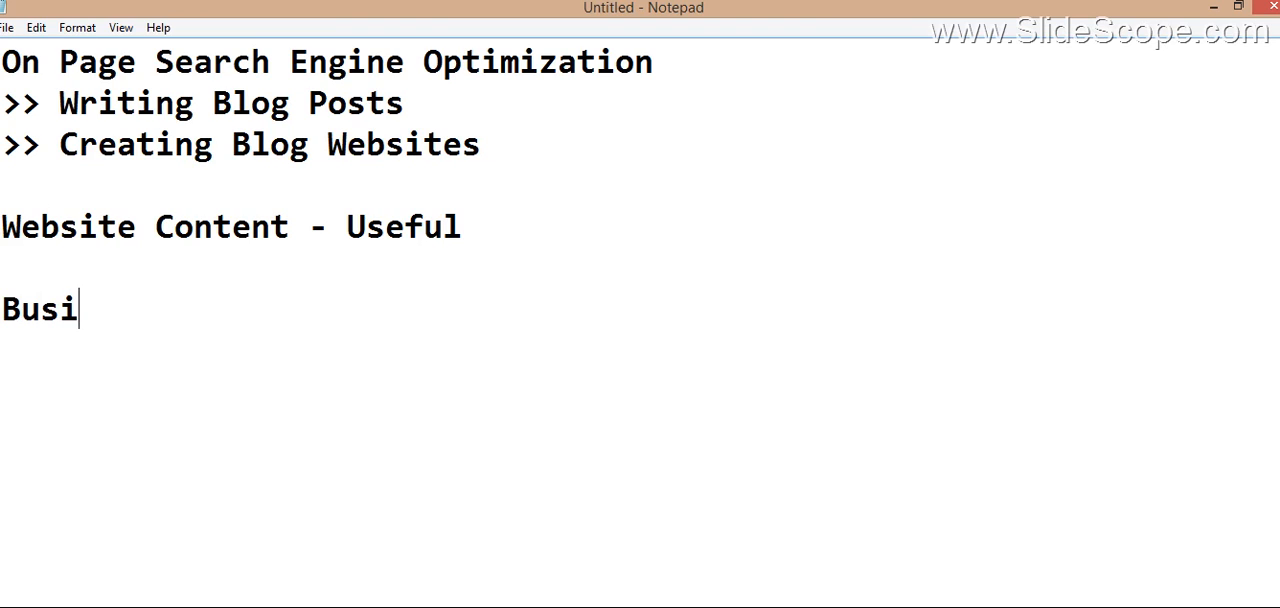
type("ness ")
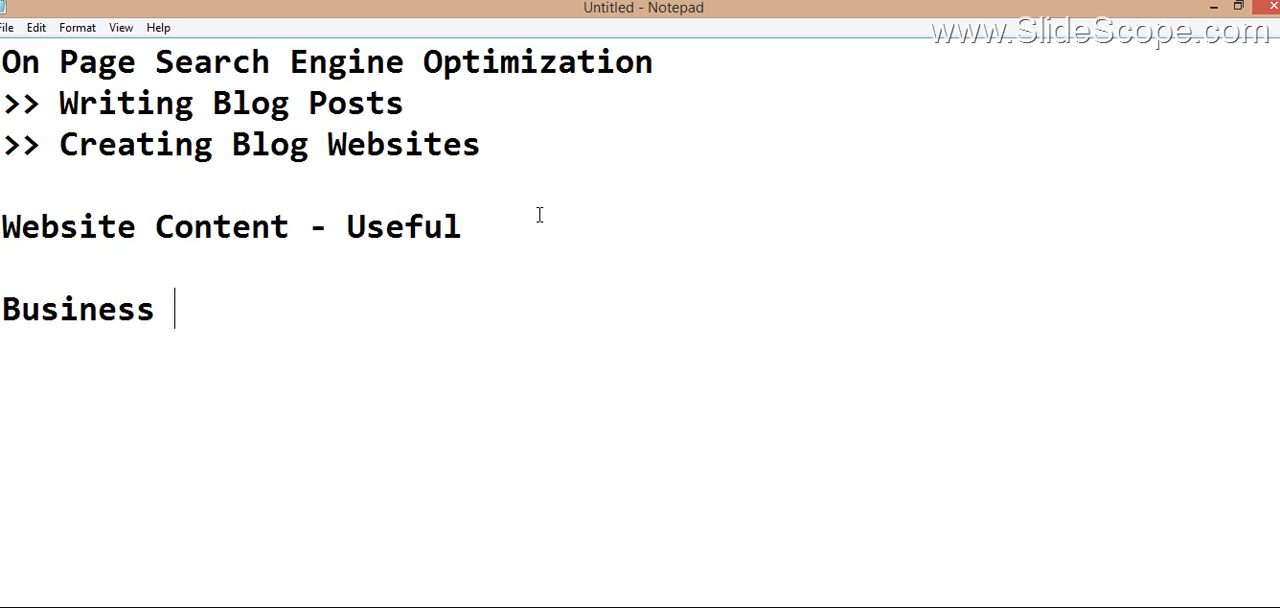
type("Relate")
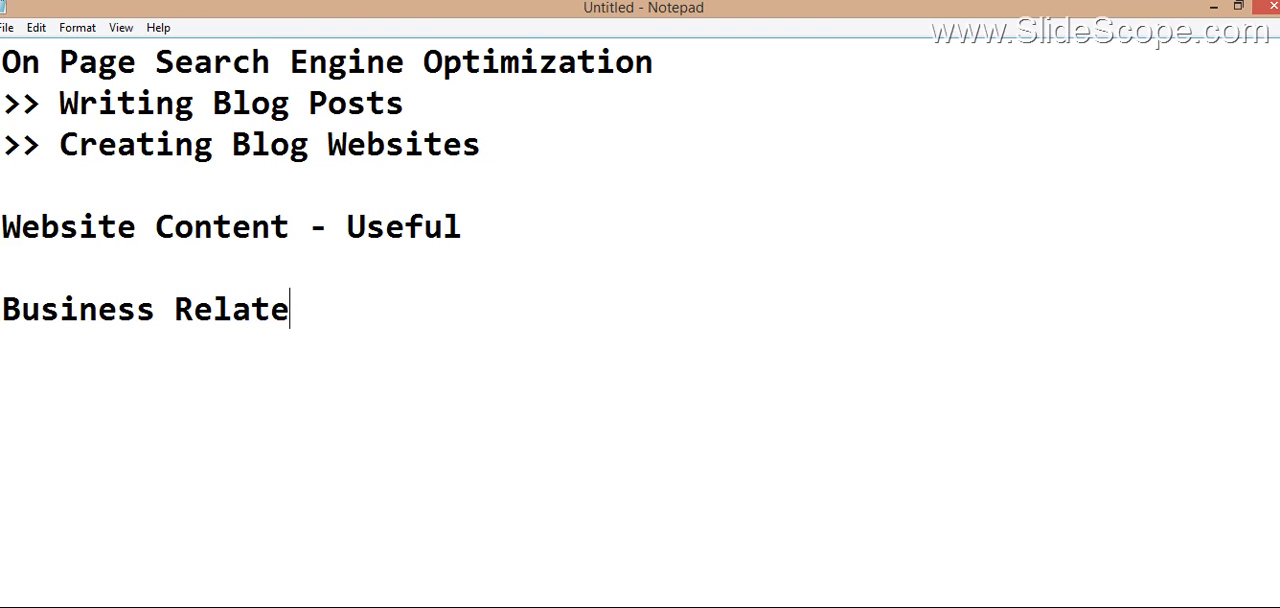
type("d User Q")
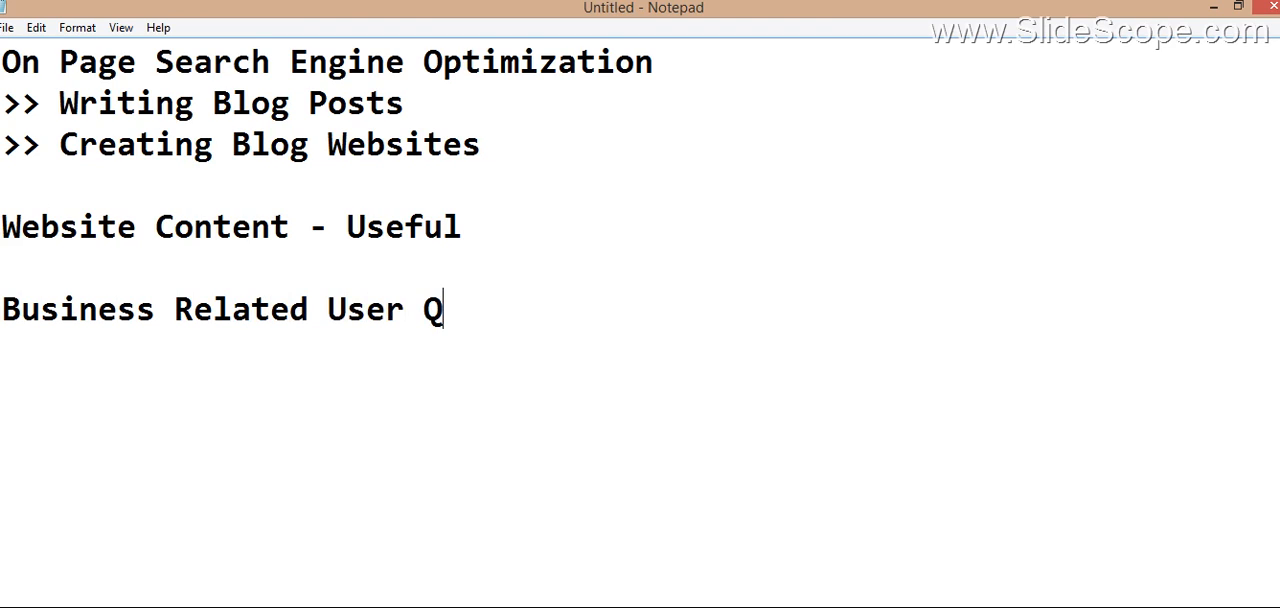
type("ueries")
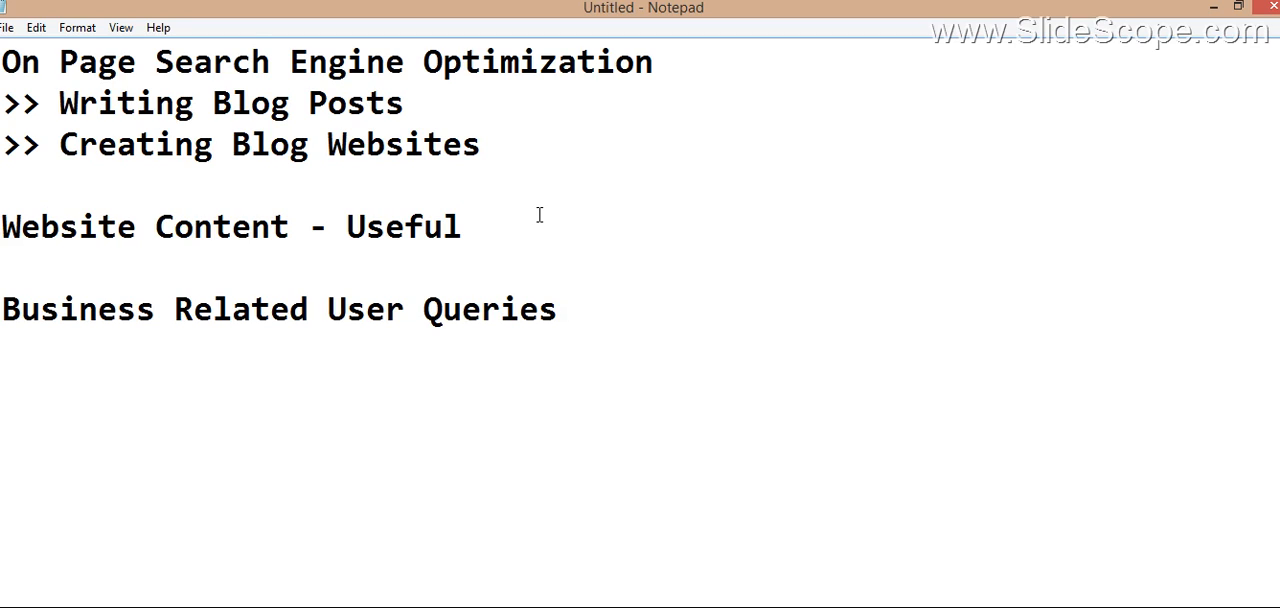
type("- Solutio")
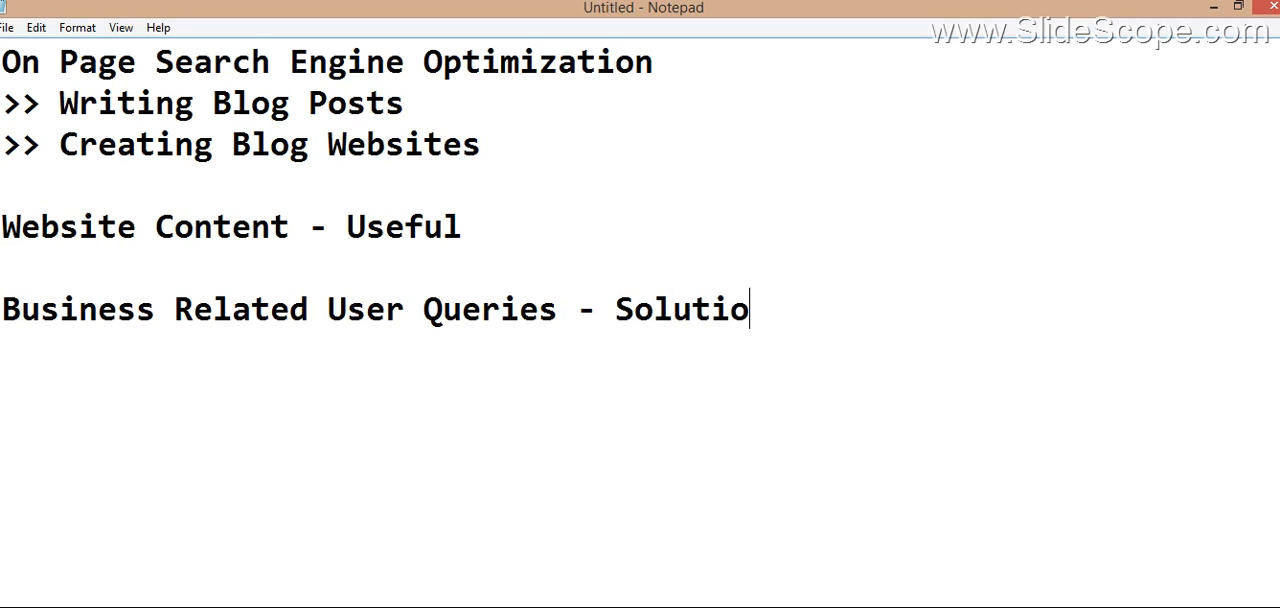
type("n - Blog post")
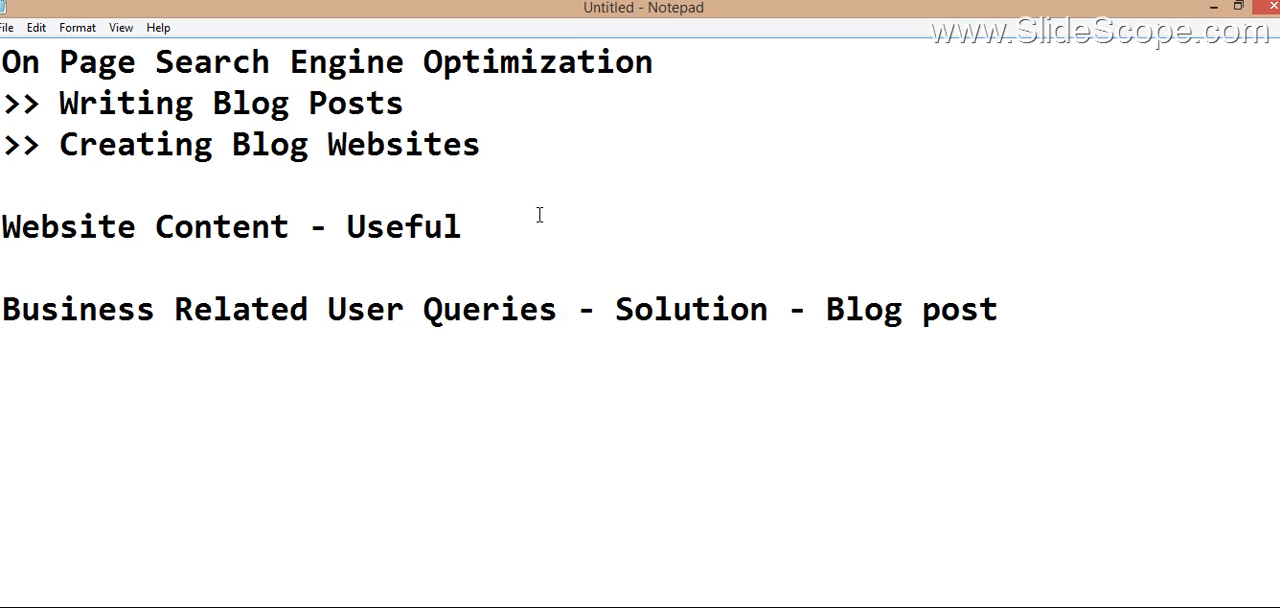
Step: Replace the website content and user queries notes with "Plain Html" directly below the "Creating Blog Websites" line
key("shift+Up")
key("shift+Up")
key("shift+Up")
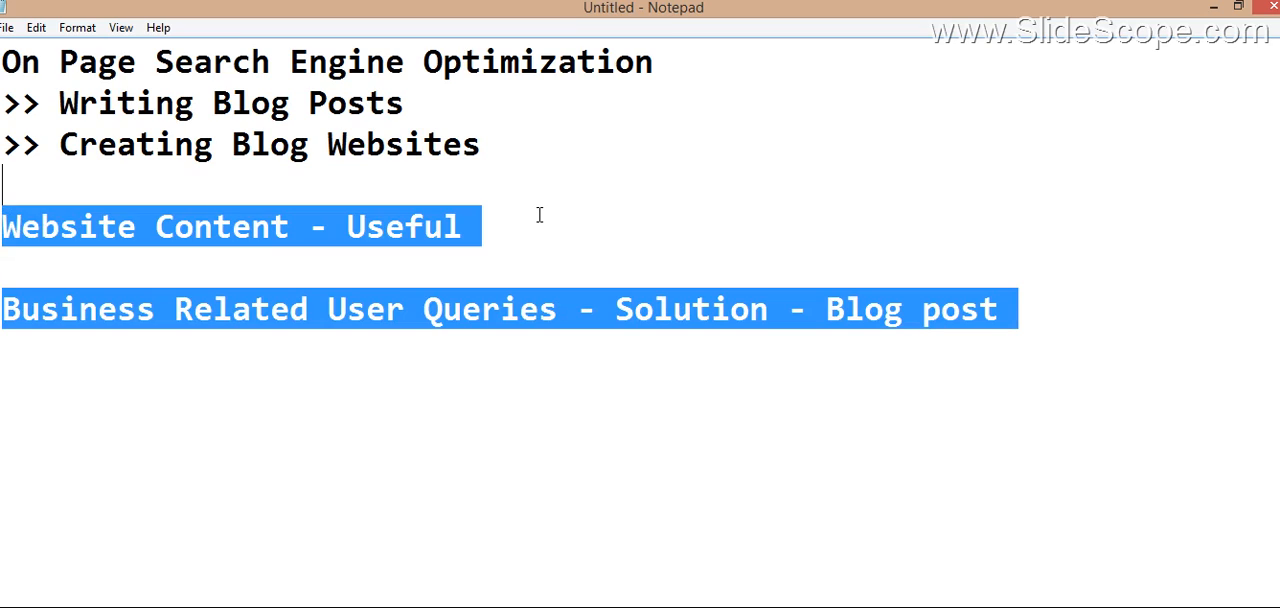
key("BackSpace")
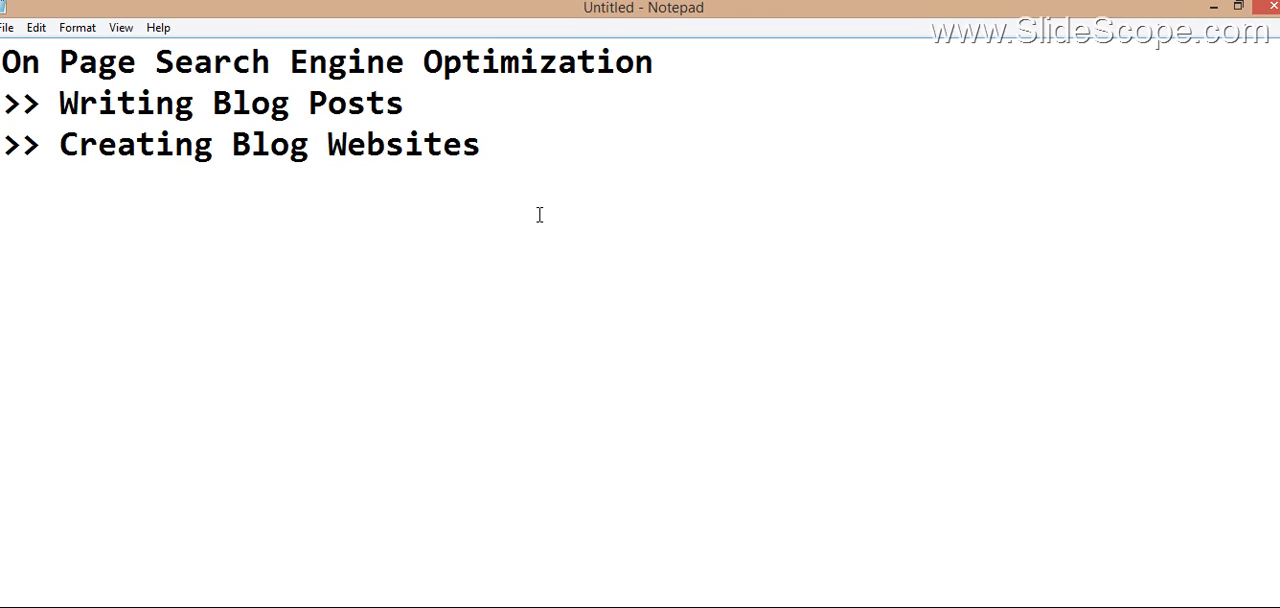
type("Plain Html")
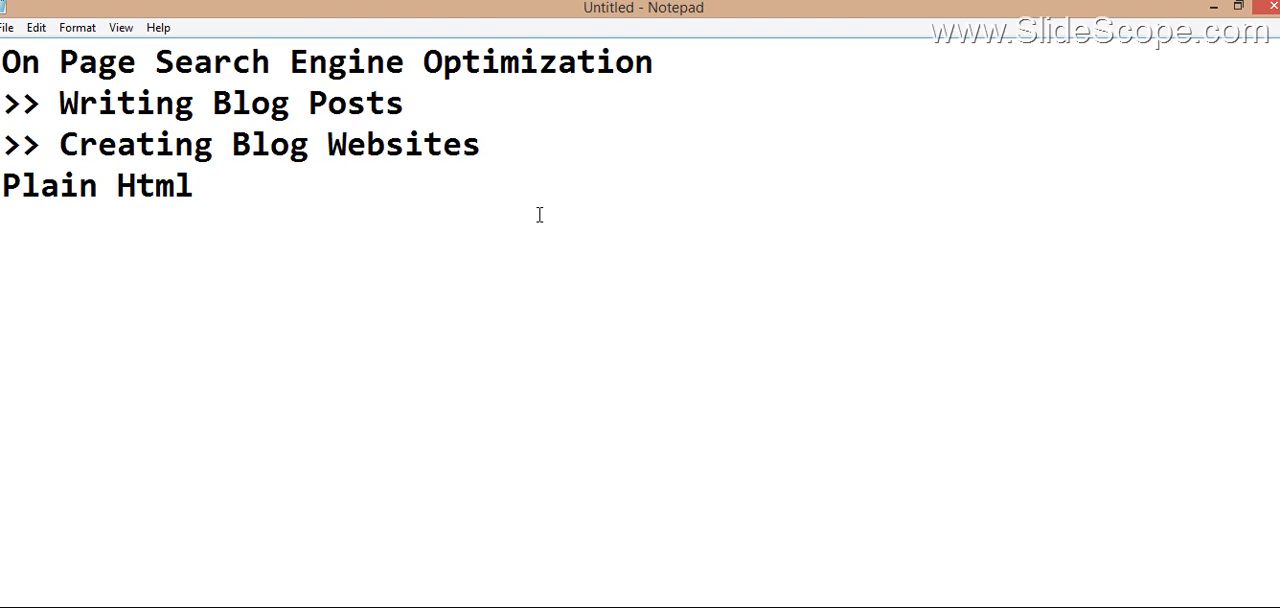
Step: Replace "Plain Html" with a blank line followed by the note "Blog Posts -> Comments / Reactions / Reviews"
key("shift+Left")
key("shift+Left")
key("shift+Left")
key("shift+Left")
key("shift+Left")
key("shift+Left")
key("shift+Left")
key("shift+Left")
key("shift+Left")
key("shift+Left")
key("shift+Left")
key("Return")
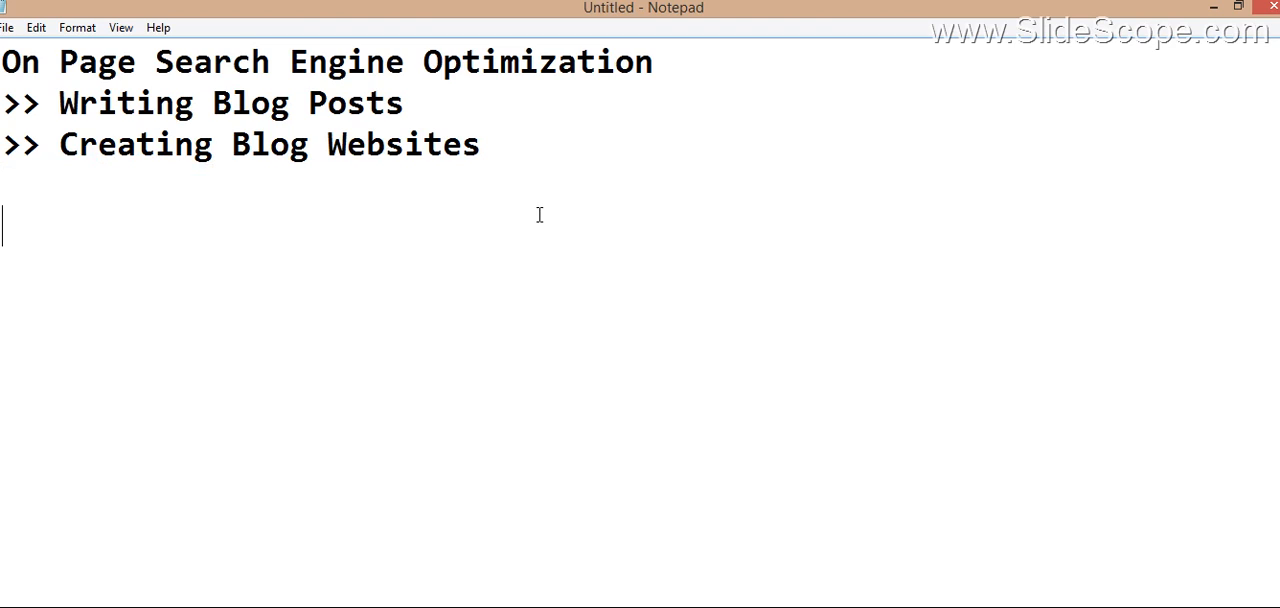
type("Blo")
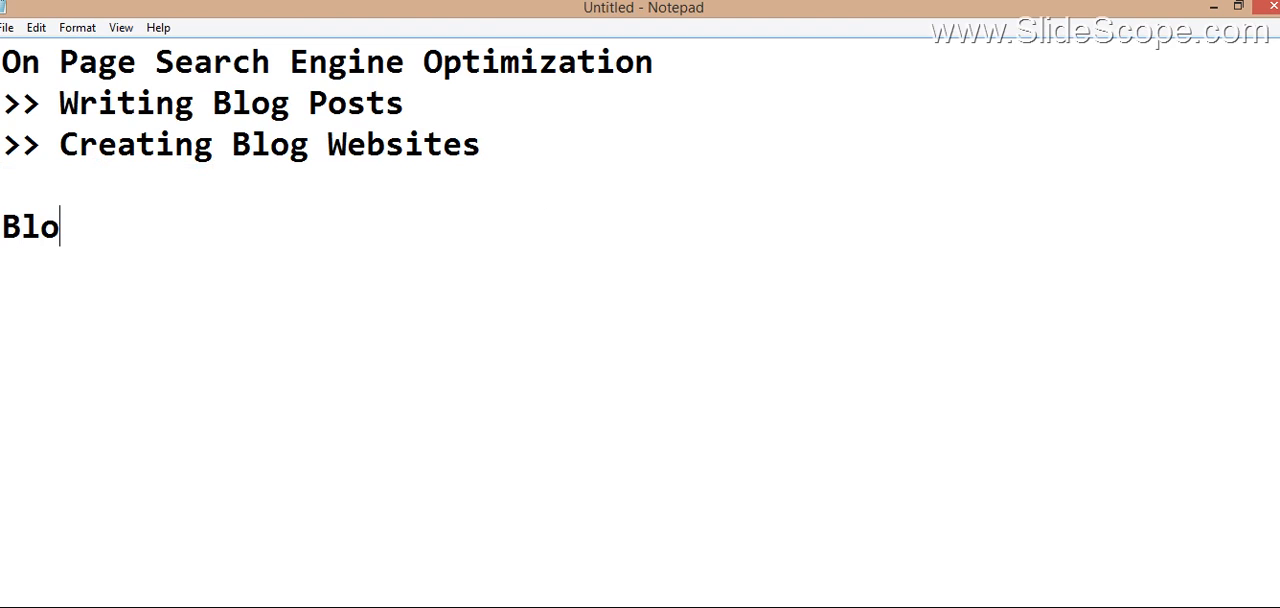
type("g Posts")
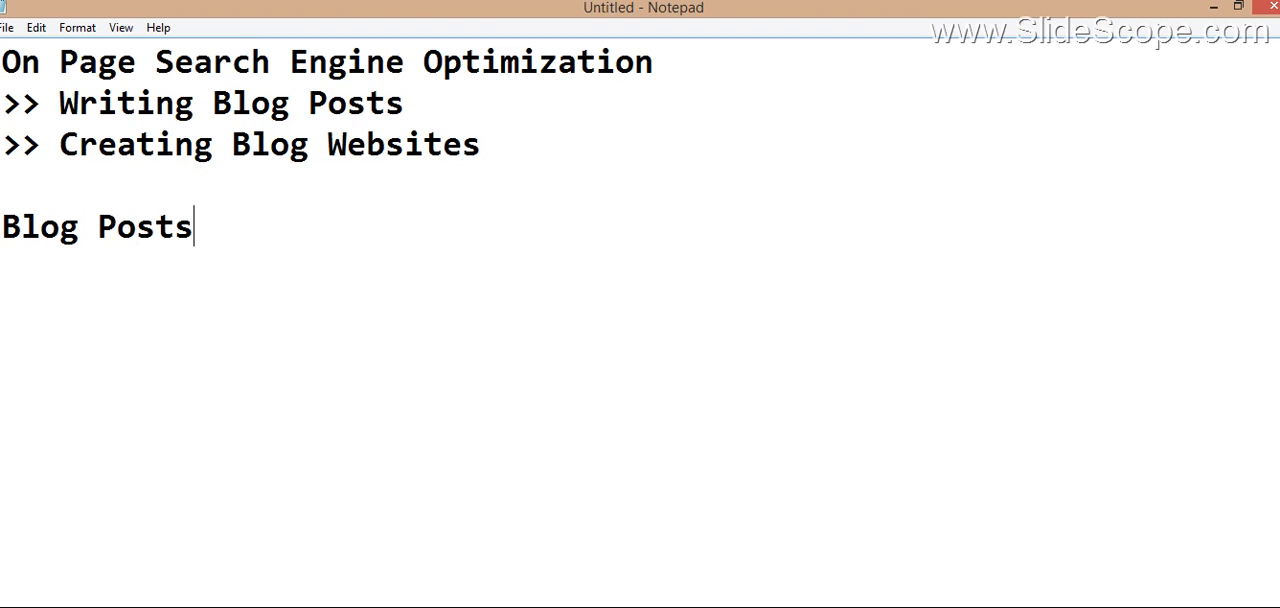
type(" -> Comments / R")
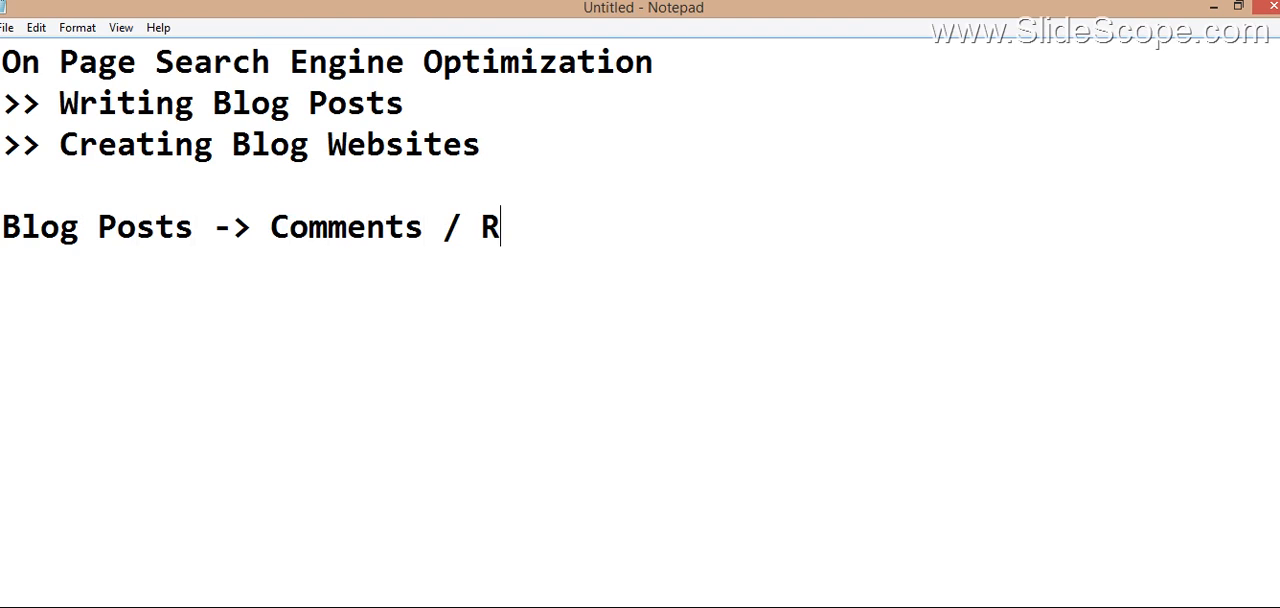
type("eacti")
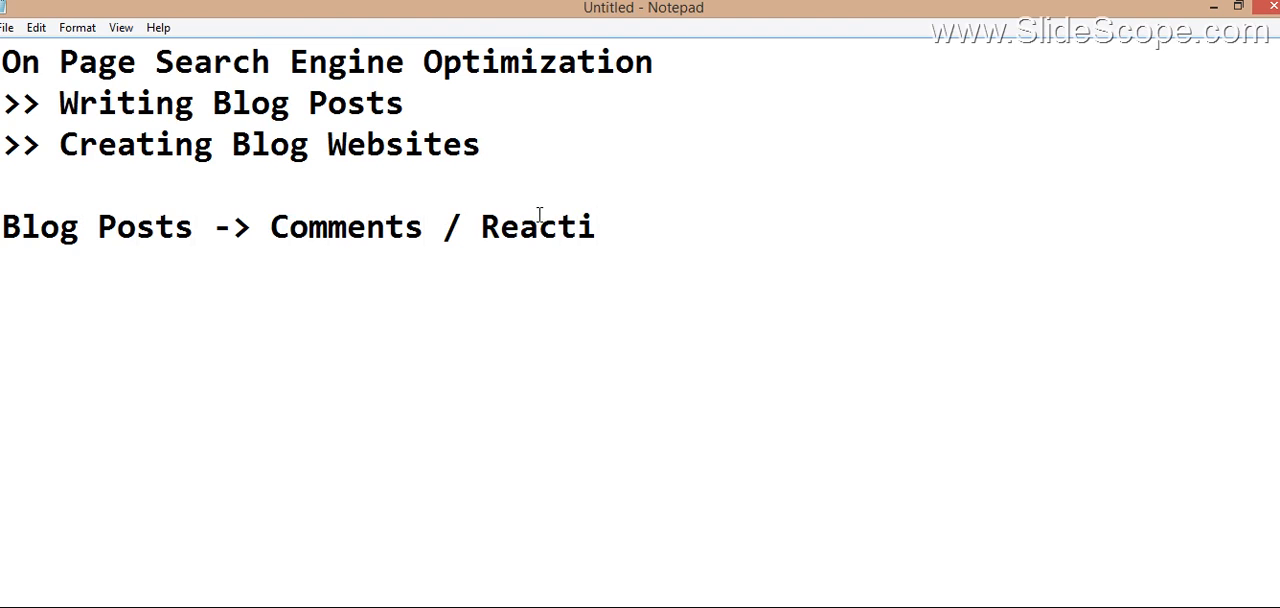
type("on")
key("BackSpace")
type("s")
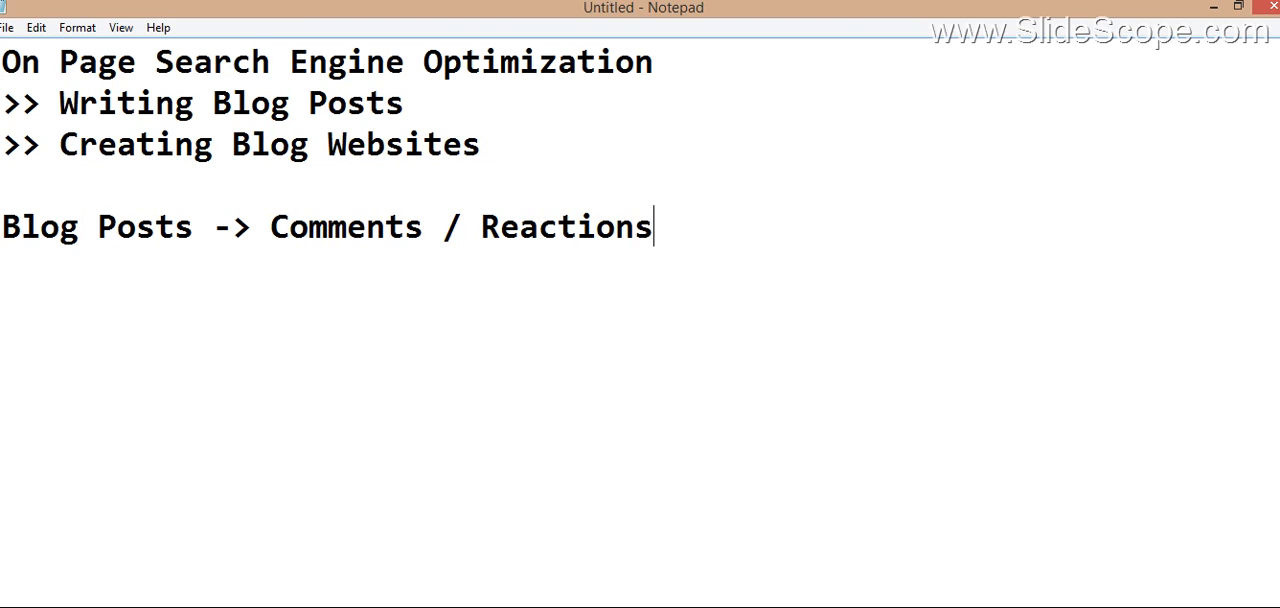
type(" / Revi")
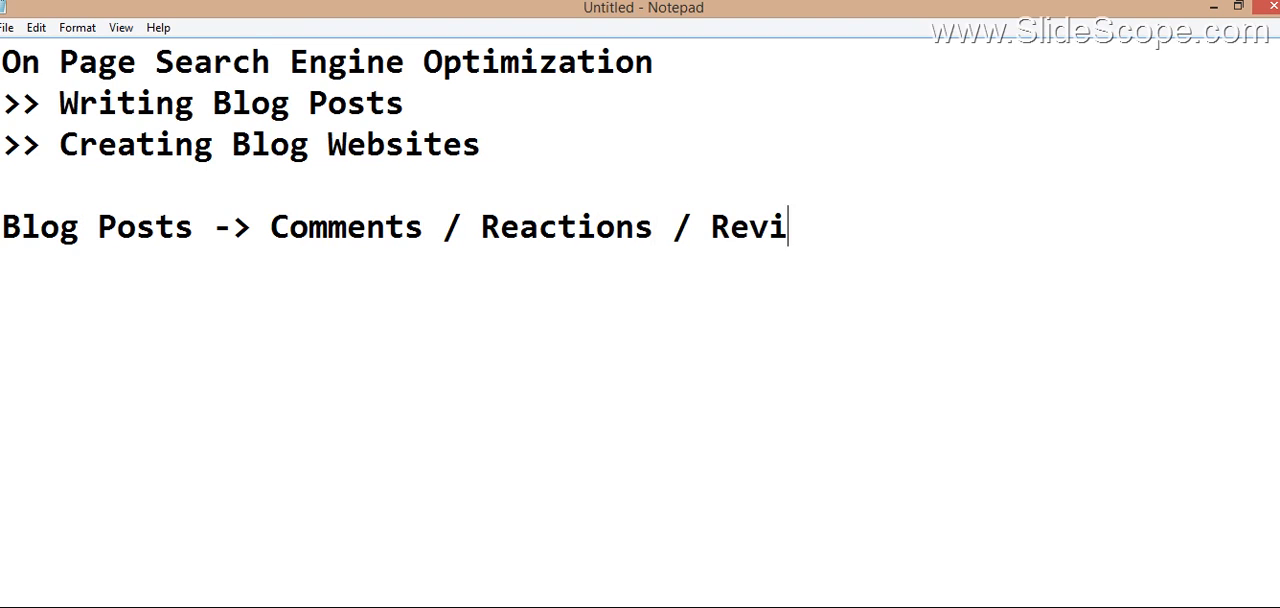
type("ews")
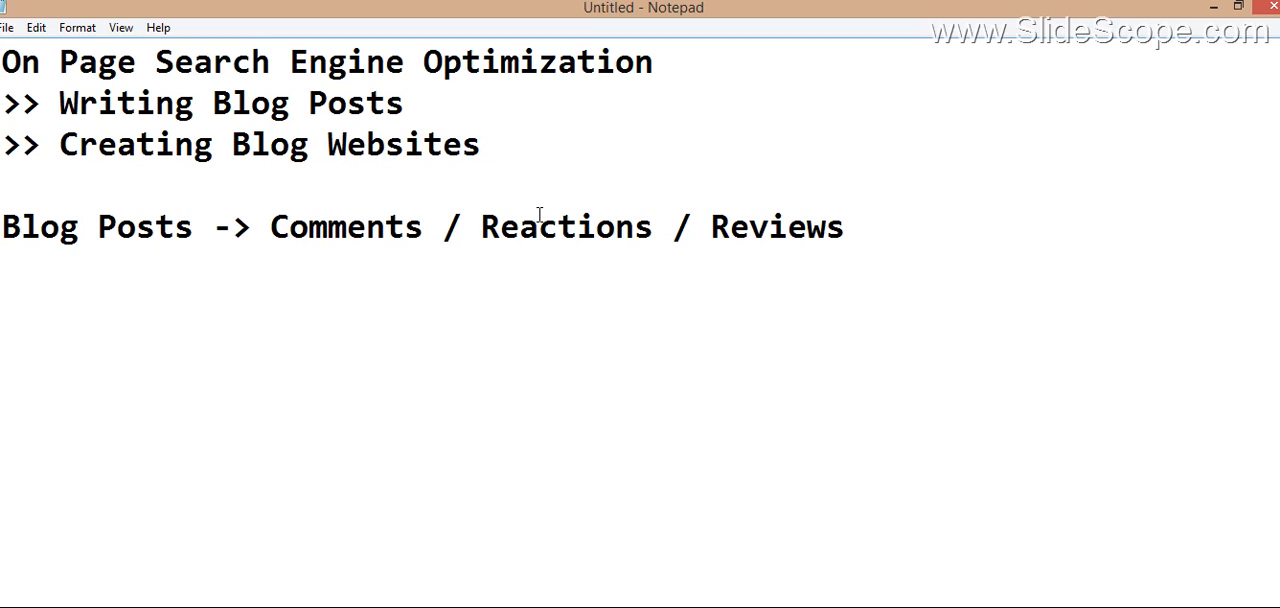
Step: Delete the "Blog Posts -> Comments / Reactions / Reviews" note from below the outline
key("shift+Up")
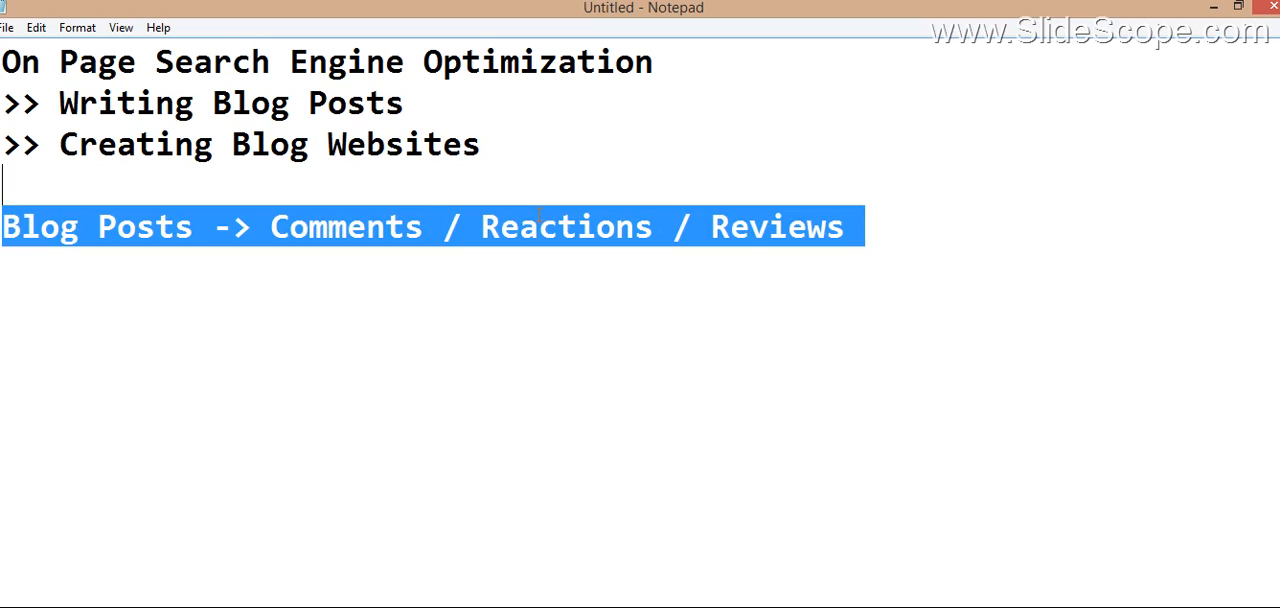
key("BackSpace")
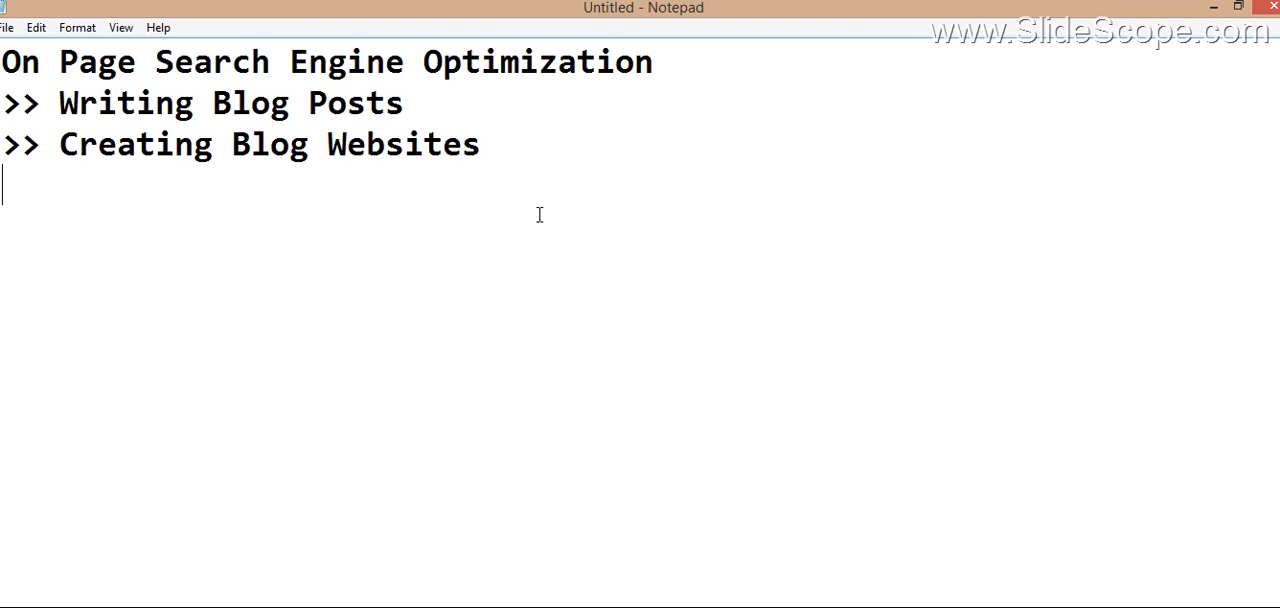
Step: Add the line "Blogging ?" below the outline after a blank line, with "2" on the line beneath it
key("Return")
type("Blogging ")
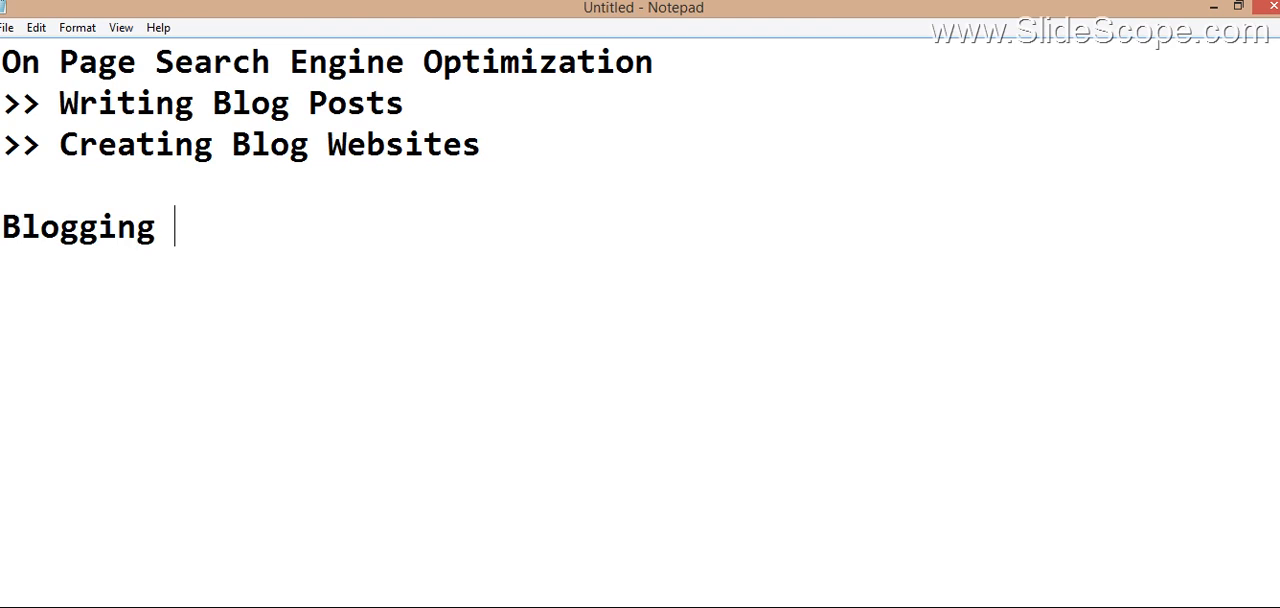
type("?")
key("Return")
type("2.")
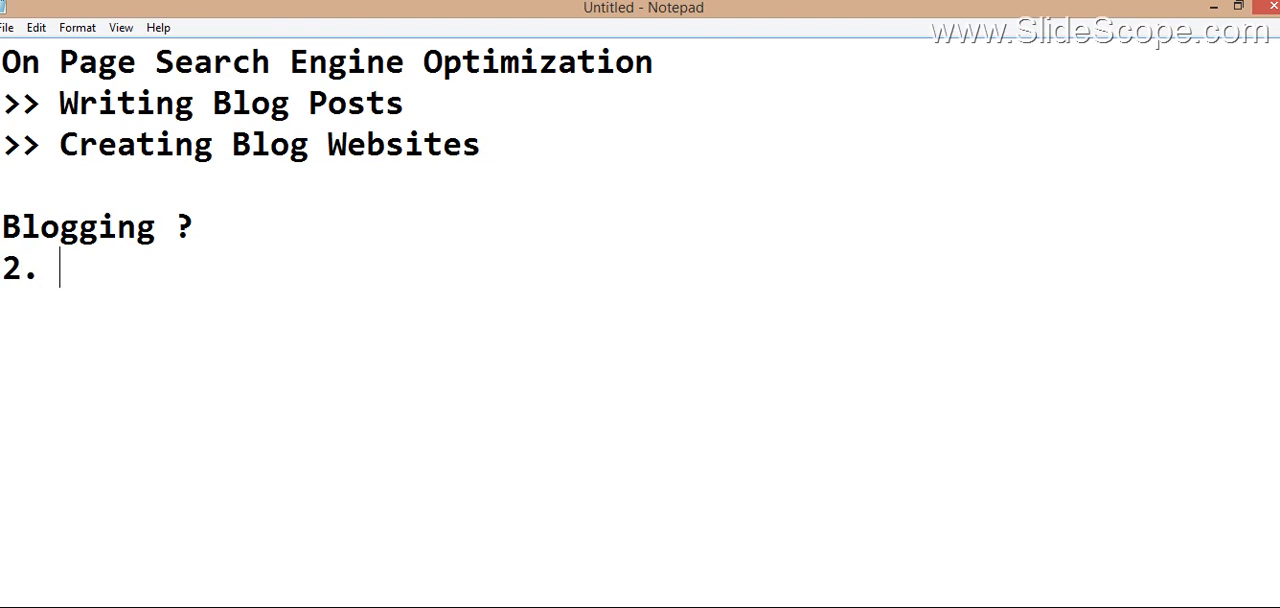
key("BackSpace")
key("BackSpace")
Step: List the two blogging platforms below the "2" as "Blogger -> Blogspot" and "Wordpress.com" on separate lines
key("Return")
type("Blogg")
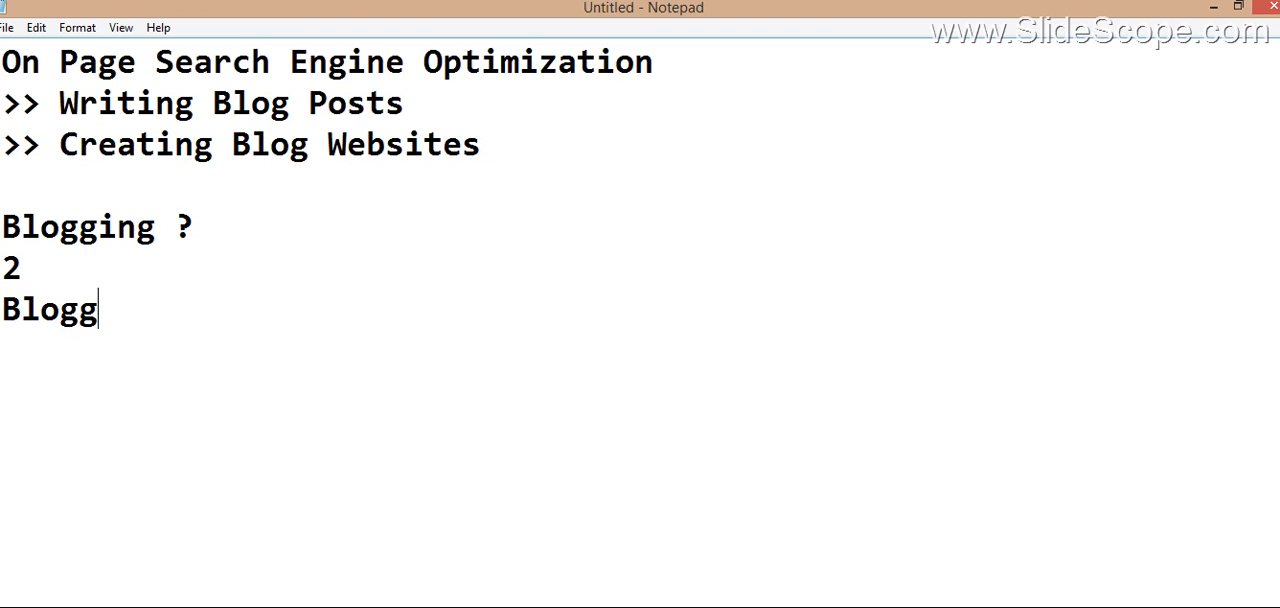
type("er -")
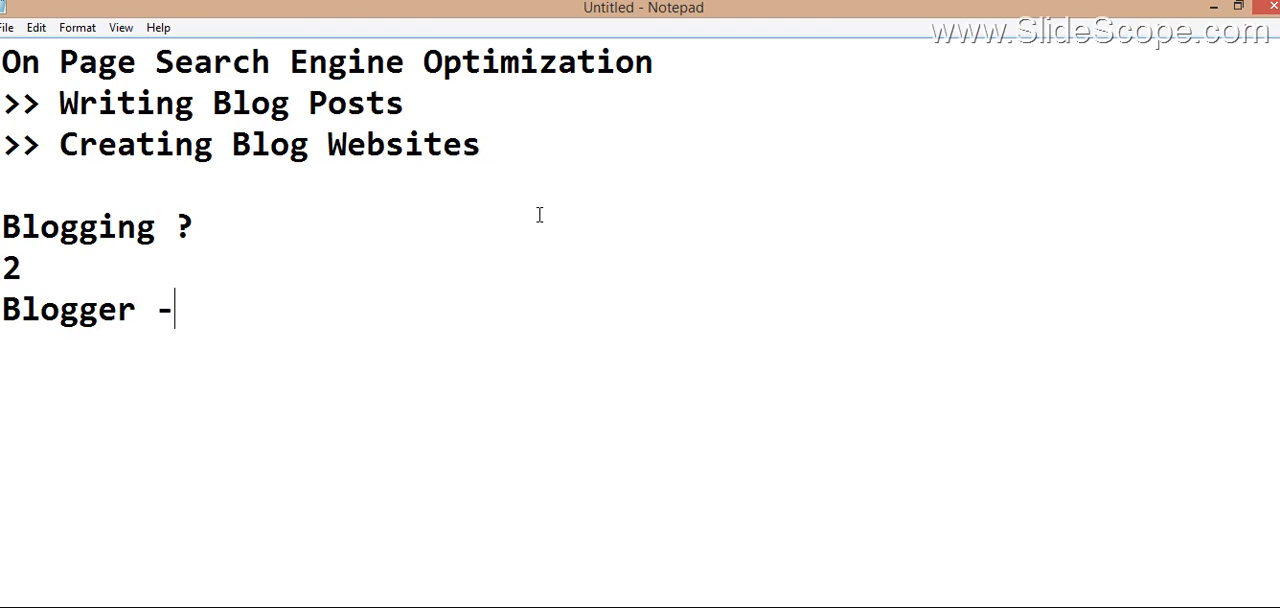
type("> Blogspot")
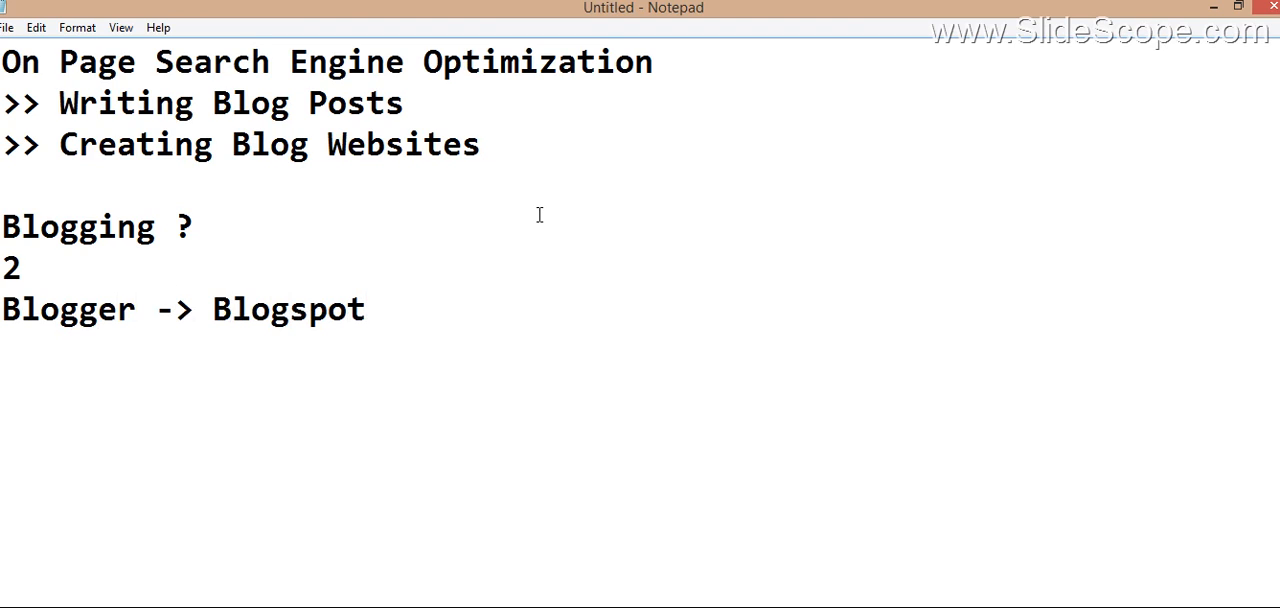
key("Return")
type("Wordpress.com")
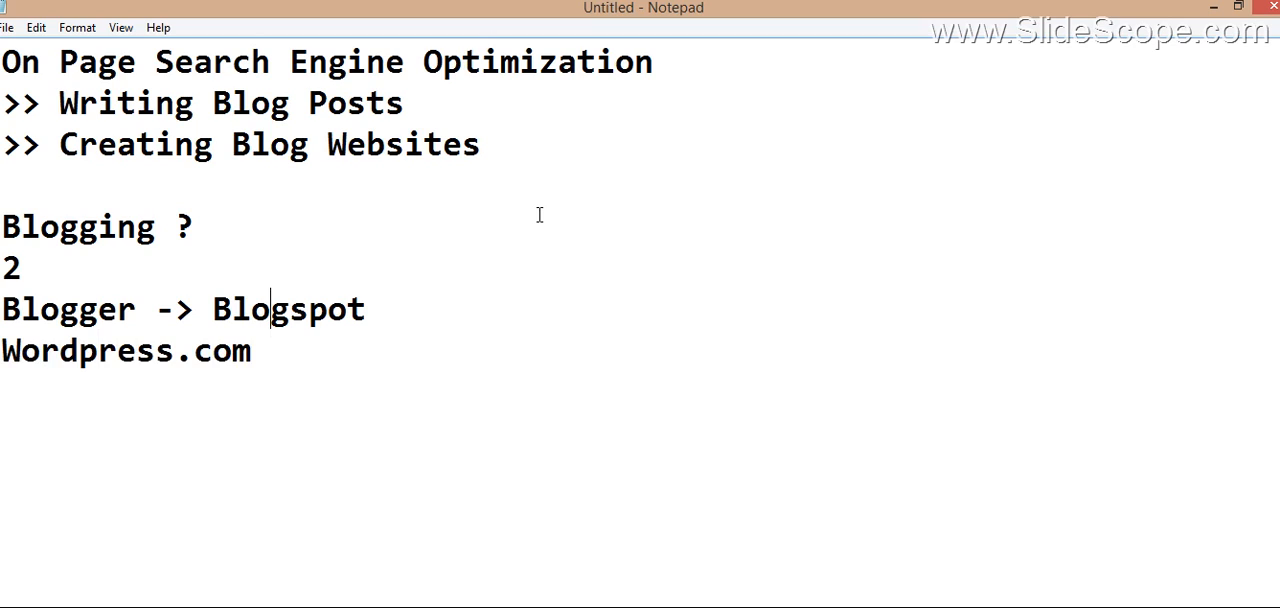
Step: Add the note "Self Hosted - X" below the Wordpress.com line, leaving a blank line between them
key("Down")
key("Return")
key("Return")
type("Self ")
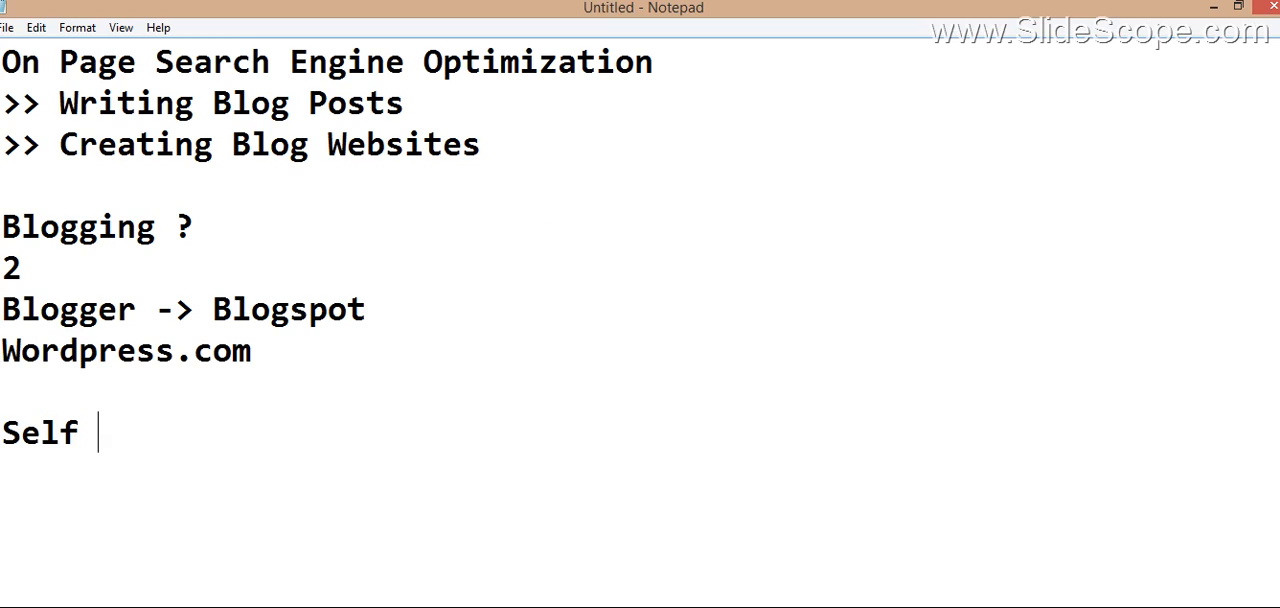
type("Hosted -")
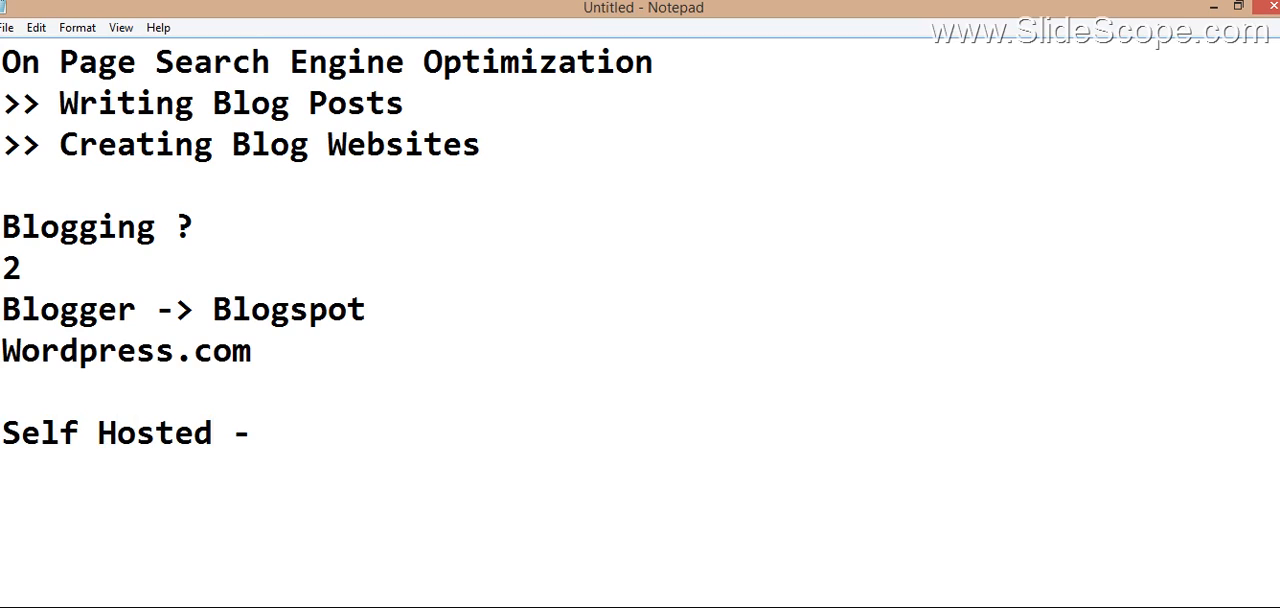
type(" X")
key("shift+Left")
key("BackSpace")
Step: Append "-> Google" to the Blogger line and "-> Wordpress" to the Wordpress.com line
key("Up")
key("Up")
key("Left")
type("-> Google")
key("Down")
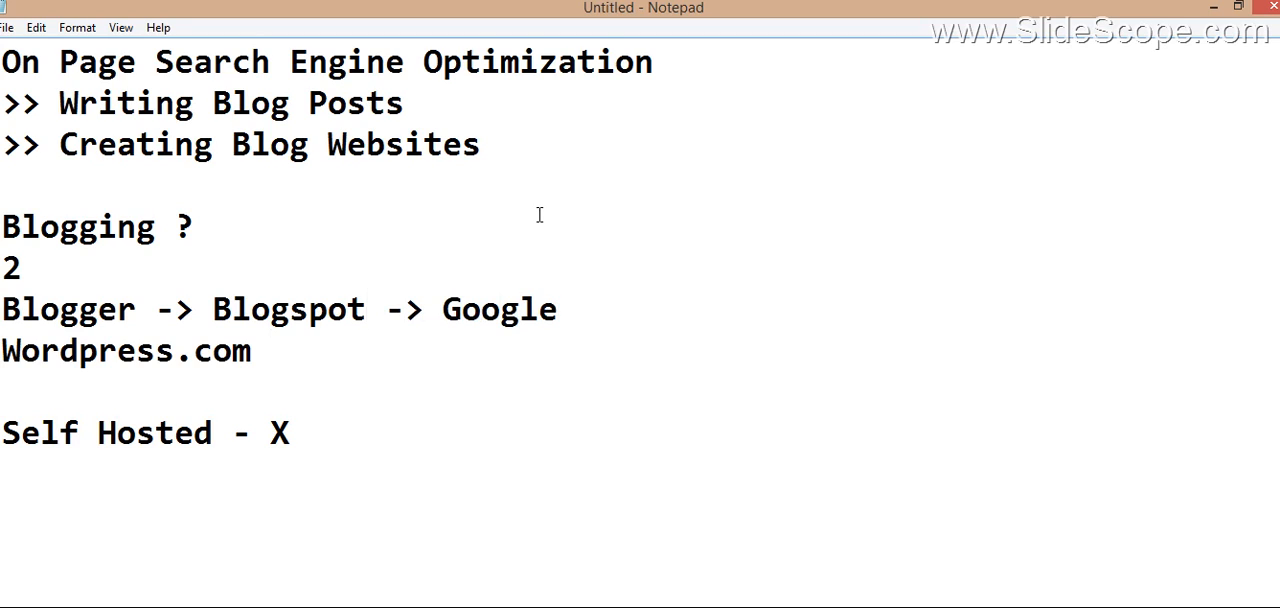
type("-> Wordpre")
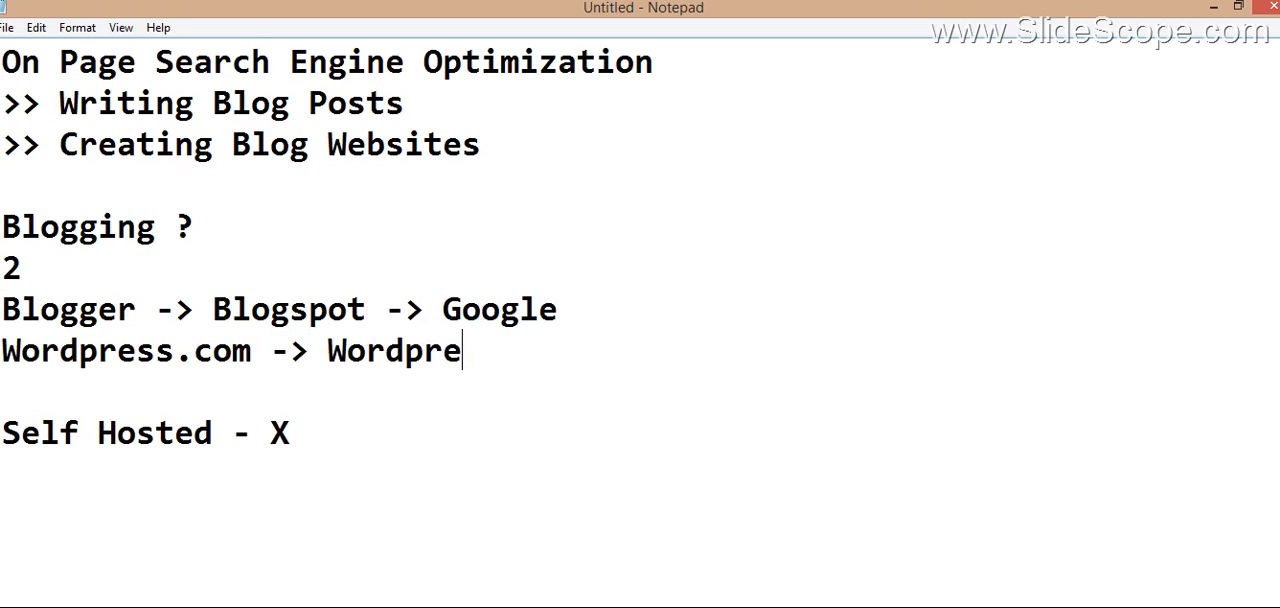
type("ss")
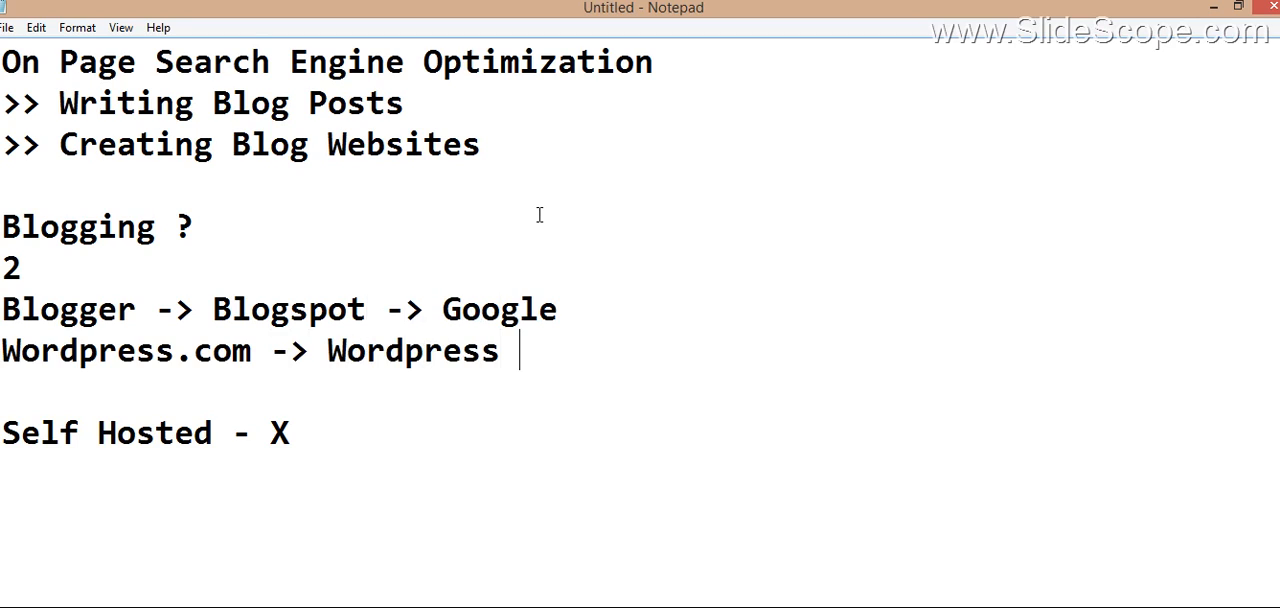
Step: Delete the "Self Hosted - X" note from below the platform list
key("Down")
key("Down")
key("shift+Right")
key("shift+Right")
key("shift+Right")
key("shift+Right")
key("shift+Right")
key("shift+Right")
key("shift+Right")
key("shift+Right")
key("shift+Right")
key("shift+Right")
key("shift+Right")
key("shift+Right")
key("shift+Right")
key("shift+Right")
key("shift+Right")
key("BackSpace")
key("BackSpace")
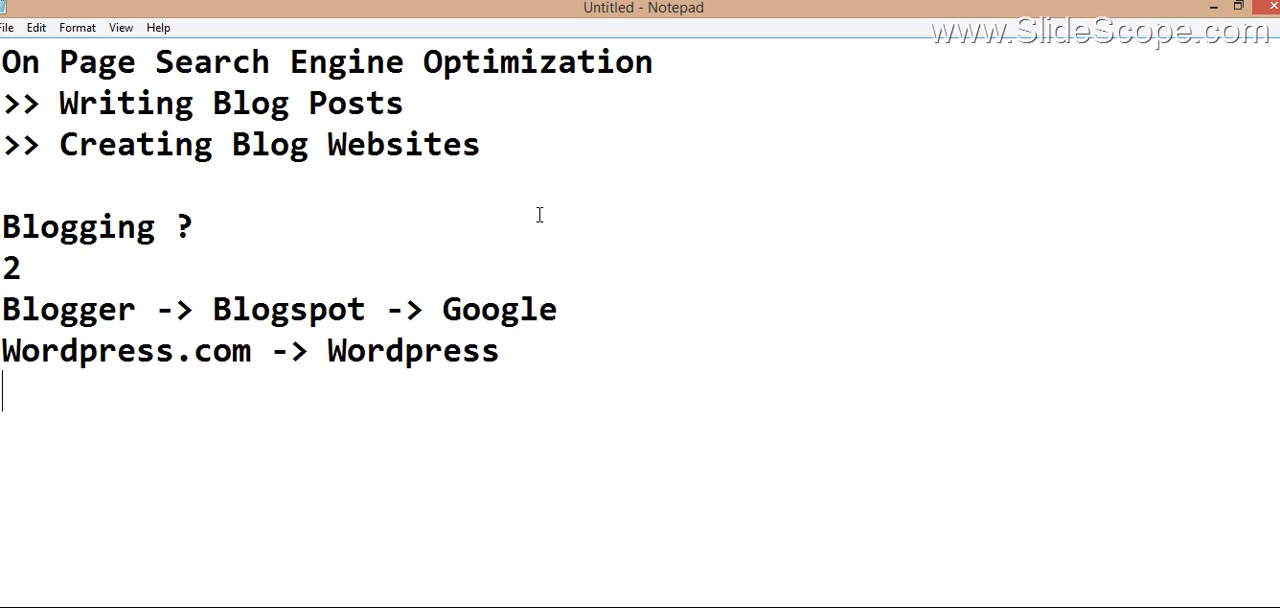
Step: Add the lines "SEO friendly" and "Content Management System" below the platform list, separated from it by a blank line
key("Return")
type("SEO fried")
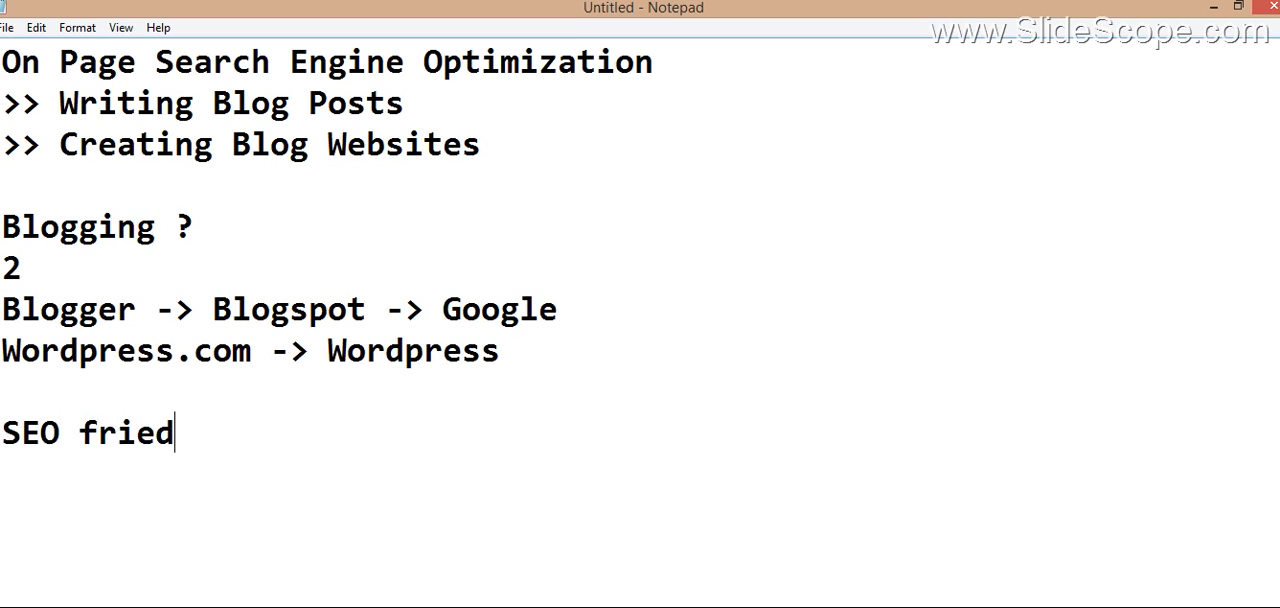
key("BackSpace")
type("ndl")
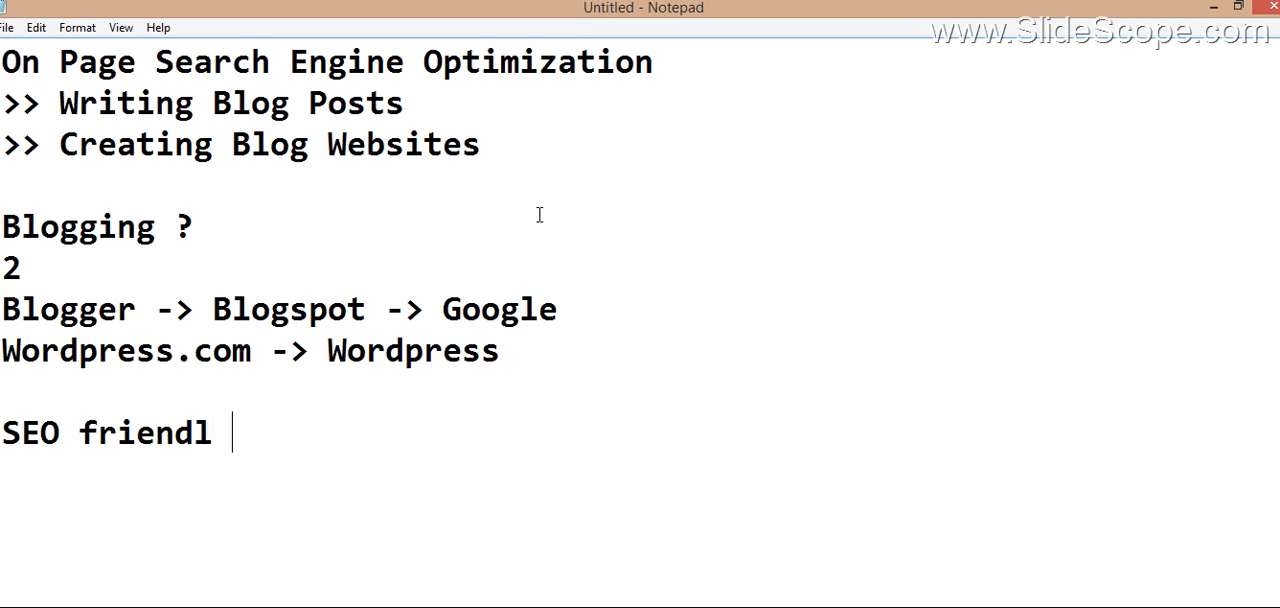
key("BackSpace")
type("y")
key("Return")
type("Content Mana")
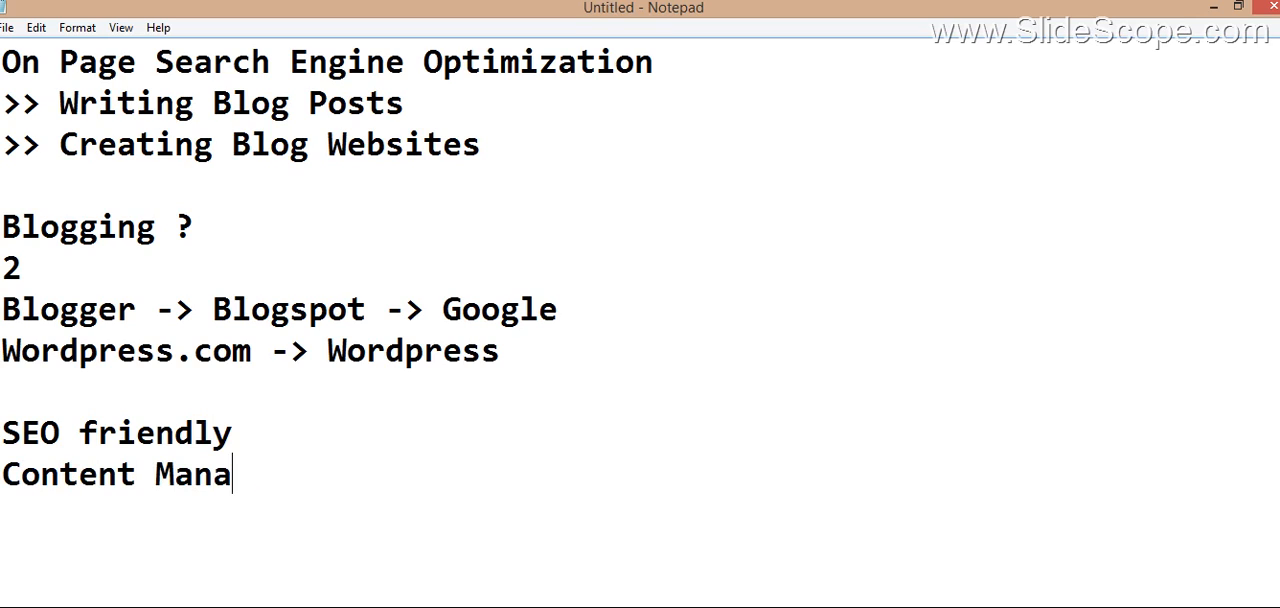
type("gement System")
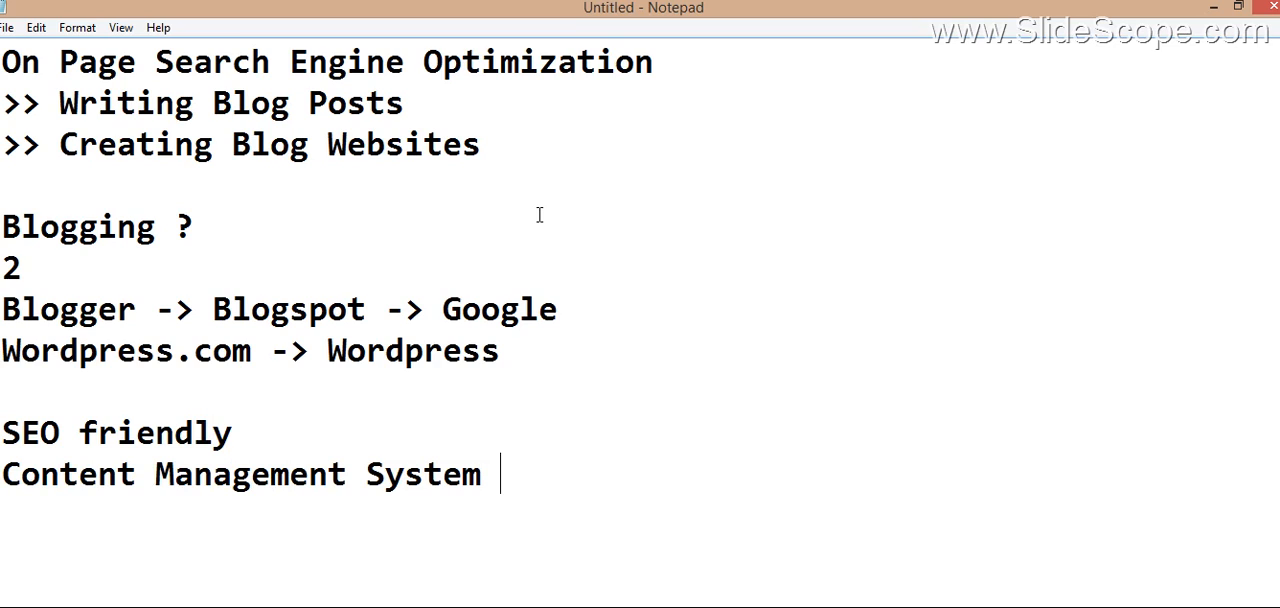
Step: Add the note "2-3 % Coding" below the "Content Management System" line, leaving a blank line between them
key("Return")
key("Return")
key("Return")
key("Return")
key("Return")
key("Return")
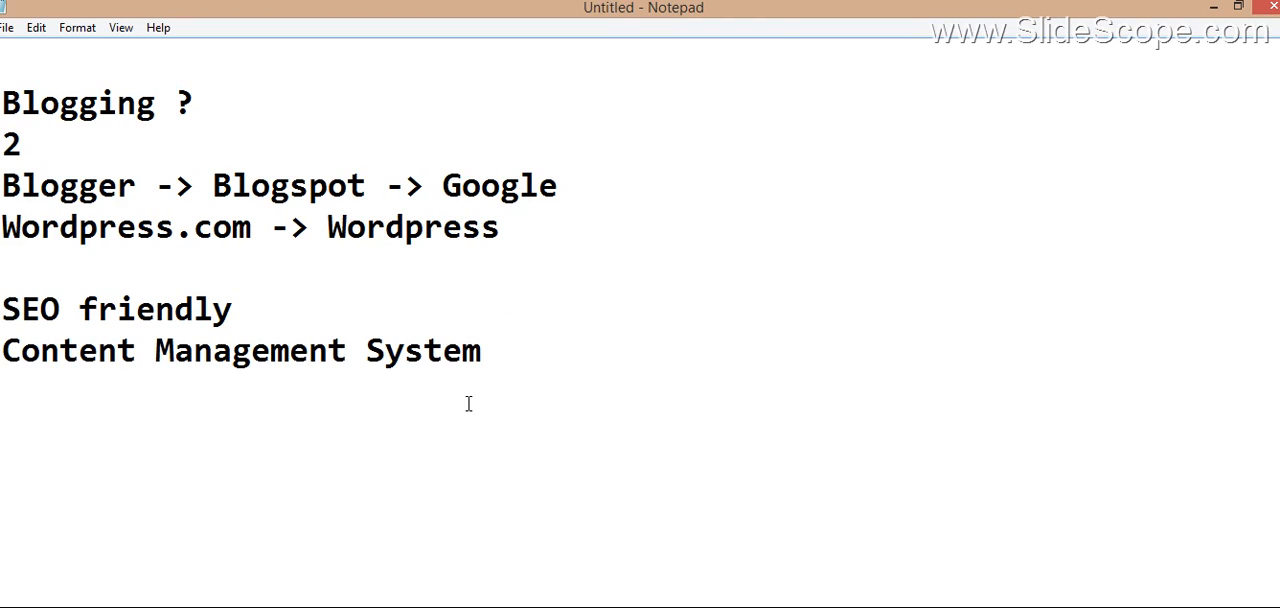
key("Return")
type("C")
key("BackSpace")
type("2-3 % Coding")
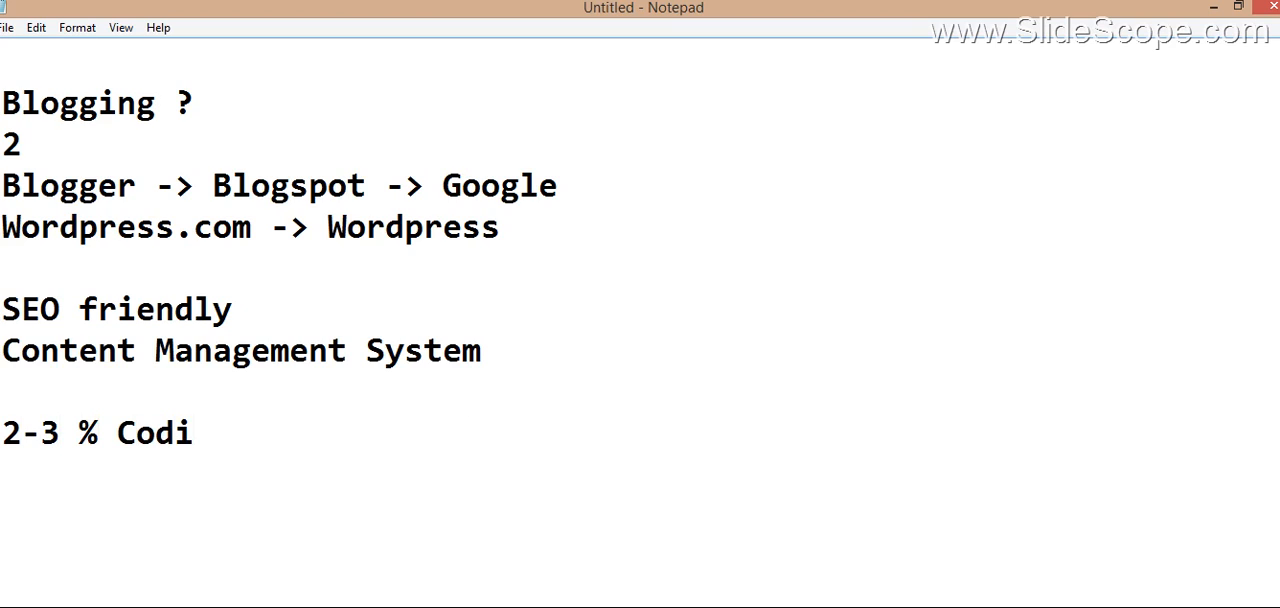
Step: Add the line "97 % - Without Coding" directly below the "2-3 % Coding" note
key("Return")
type("97 ")
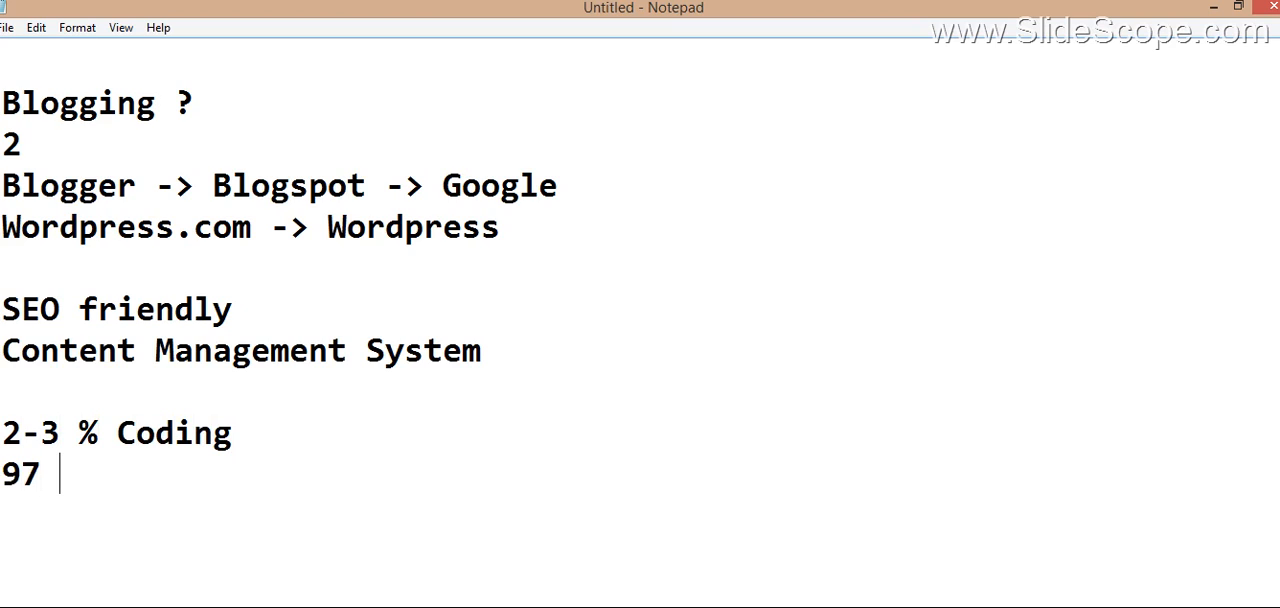
type("% - W")
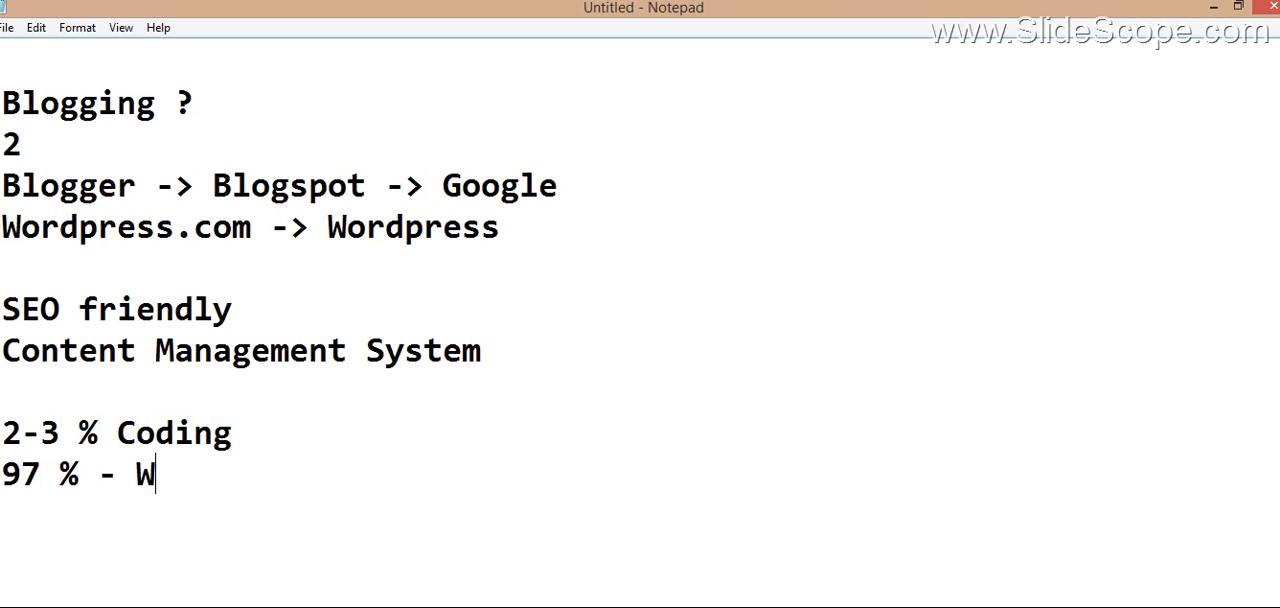
type("itho")
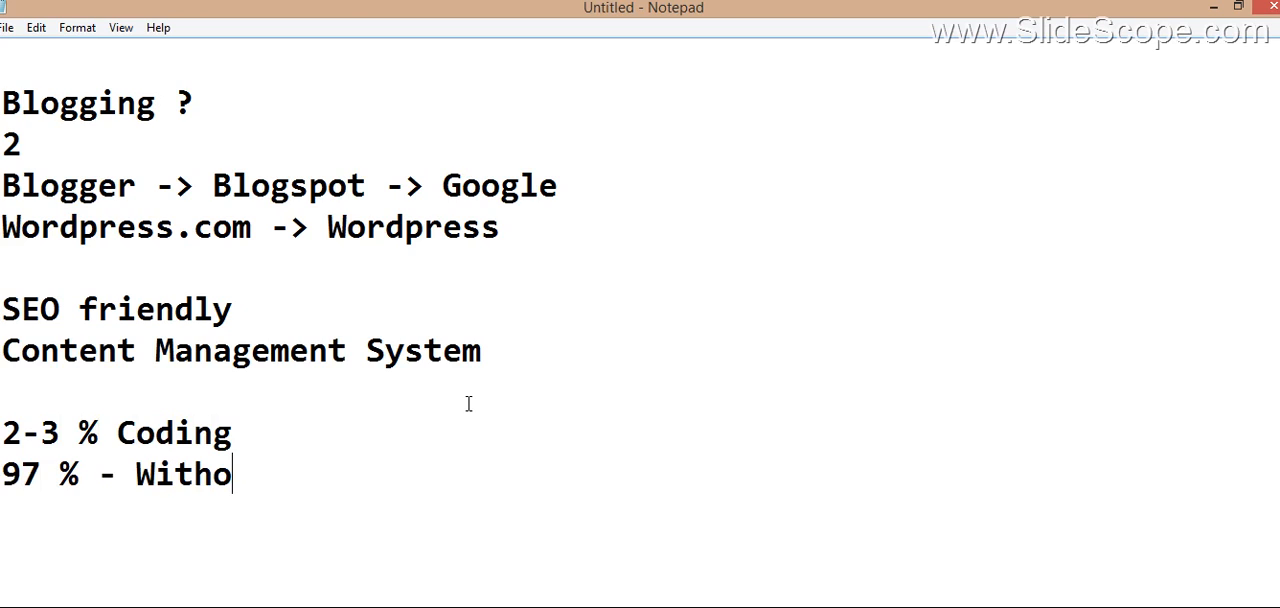
type("ut Coding")
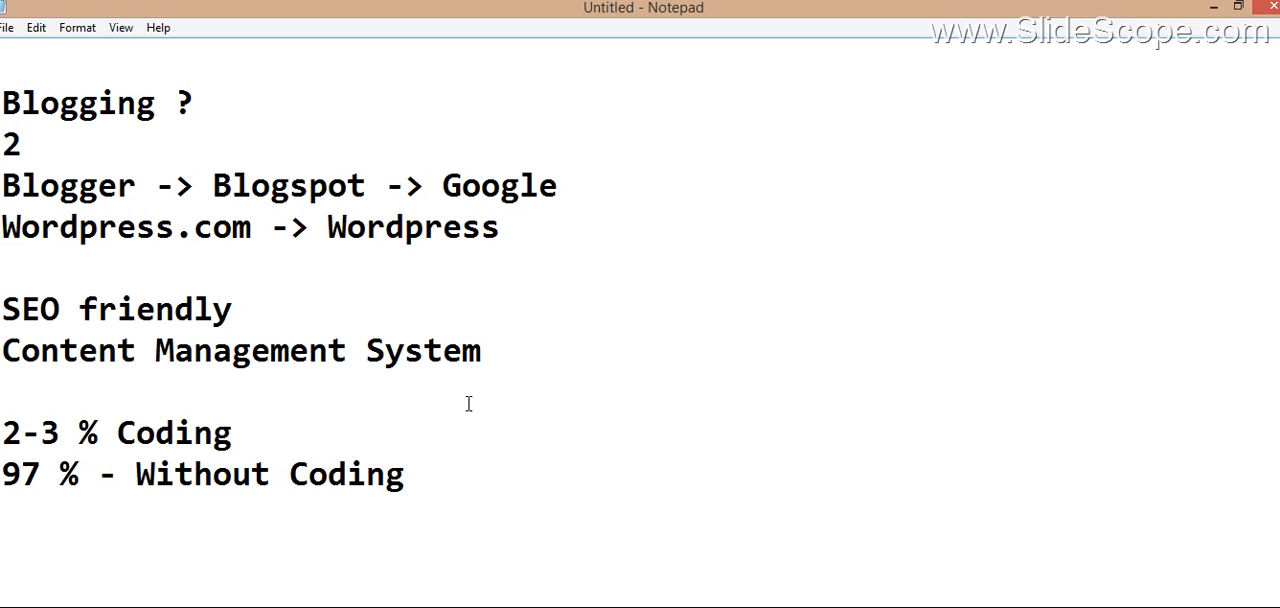
Step: Add the line "Indexing in search engines" directly below the "Without Coding" note
key("Return")
type("Index ")
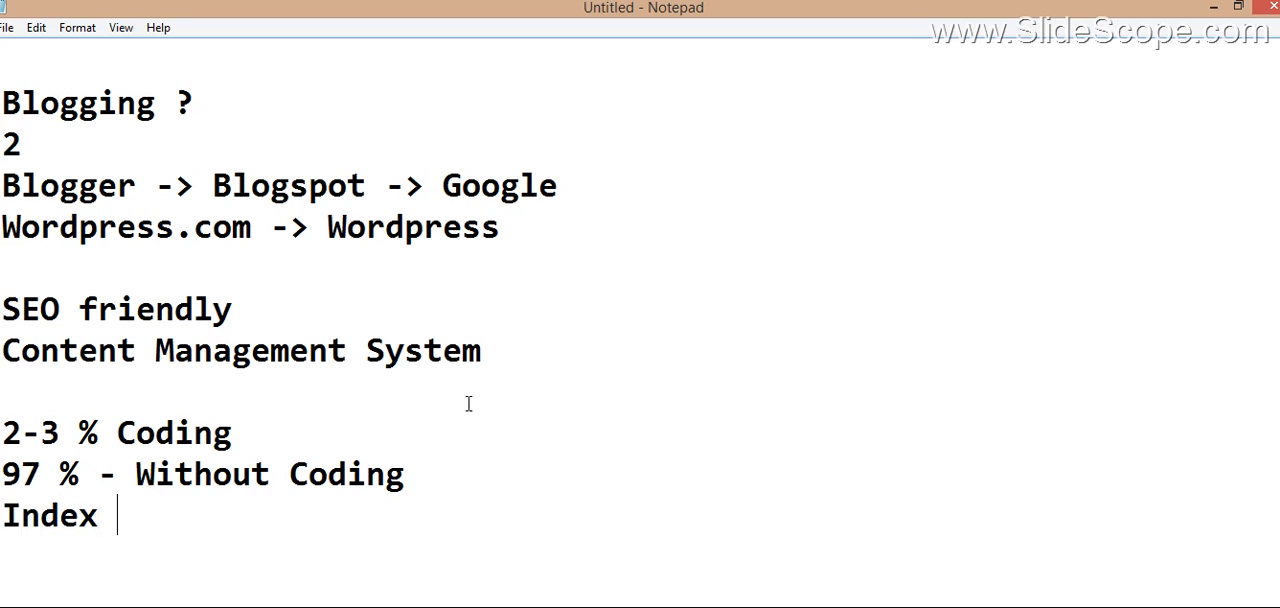
type("=")
key("BackSpace")
key("BackSpace")
type("ing in search ")
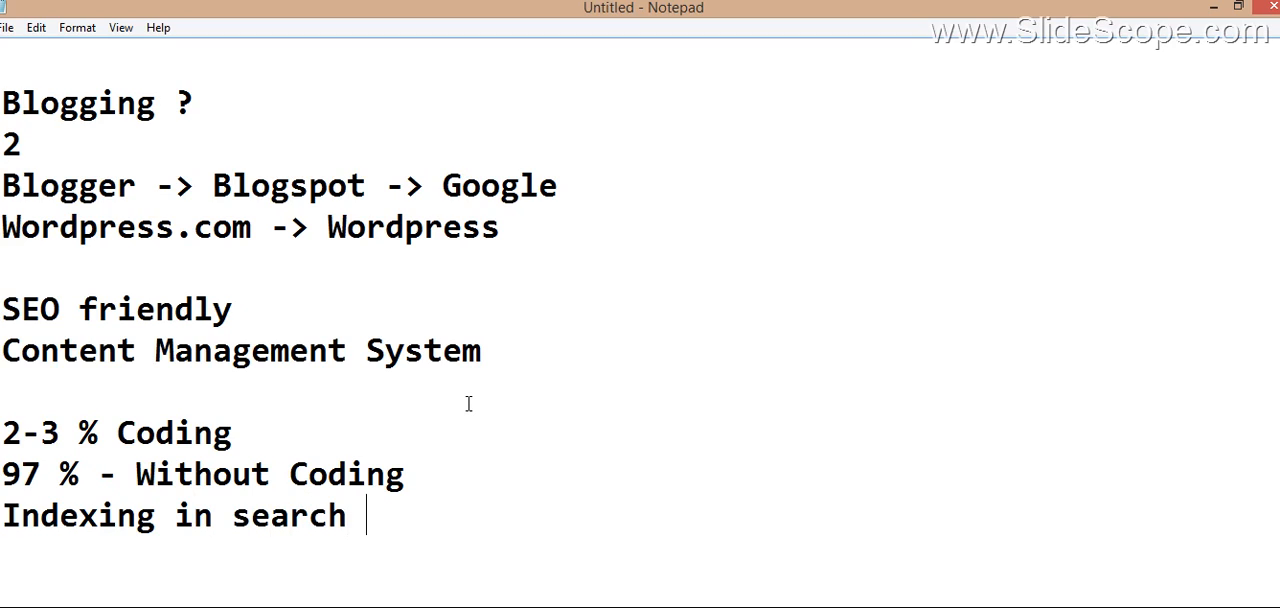
type("engines")
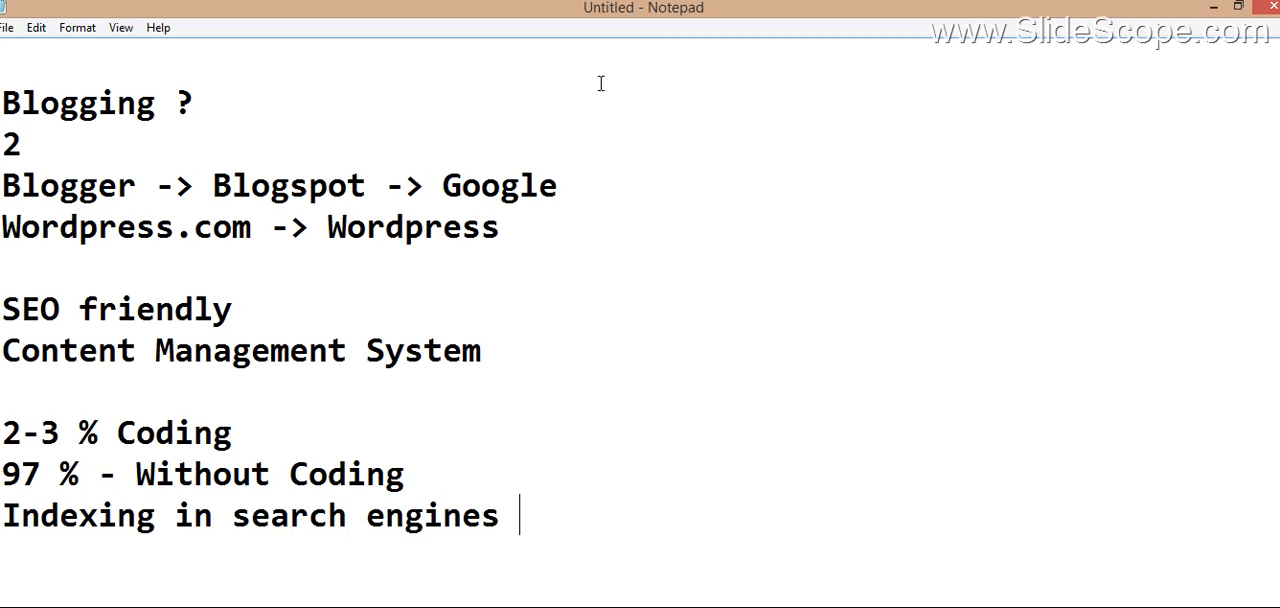
double_click(488, 180)
double_click(465, 228)
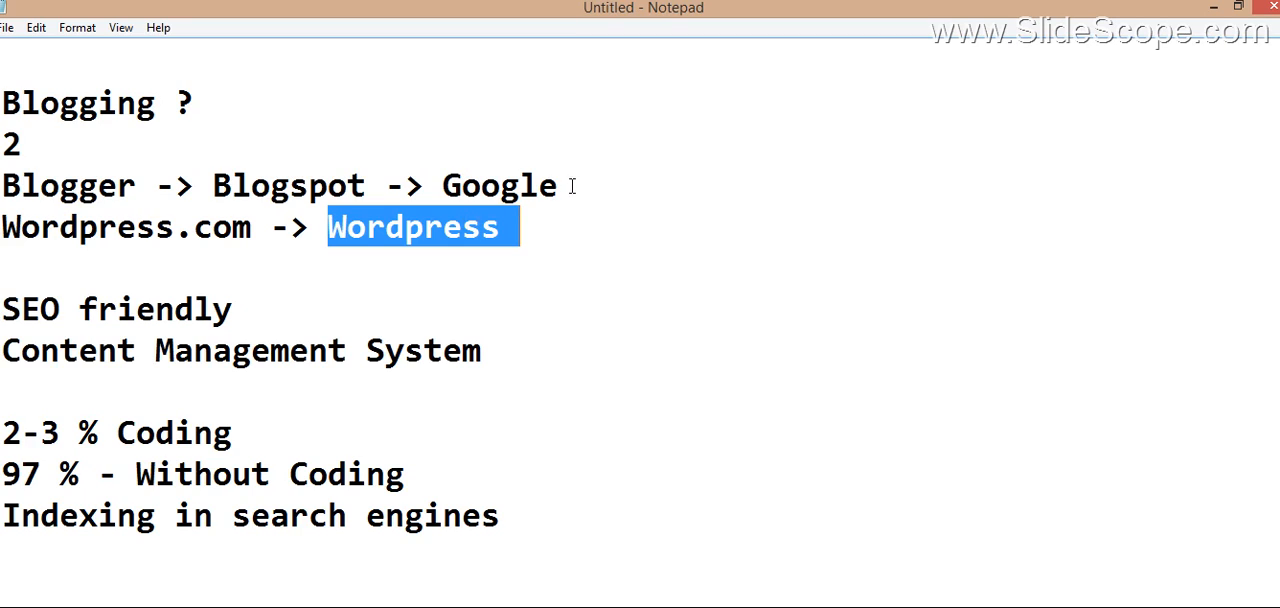
left_click(590, 324)
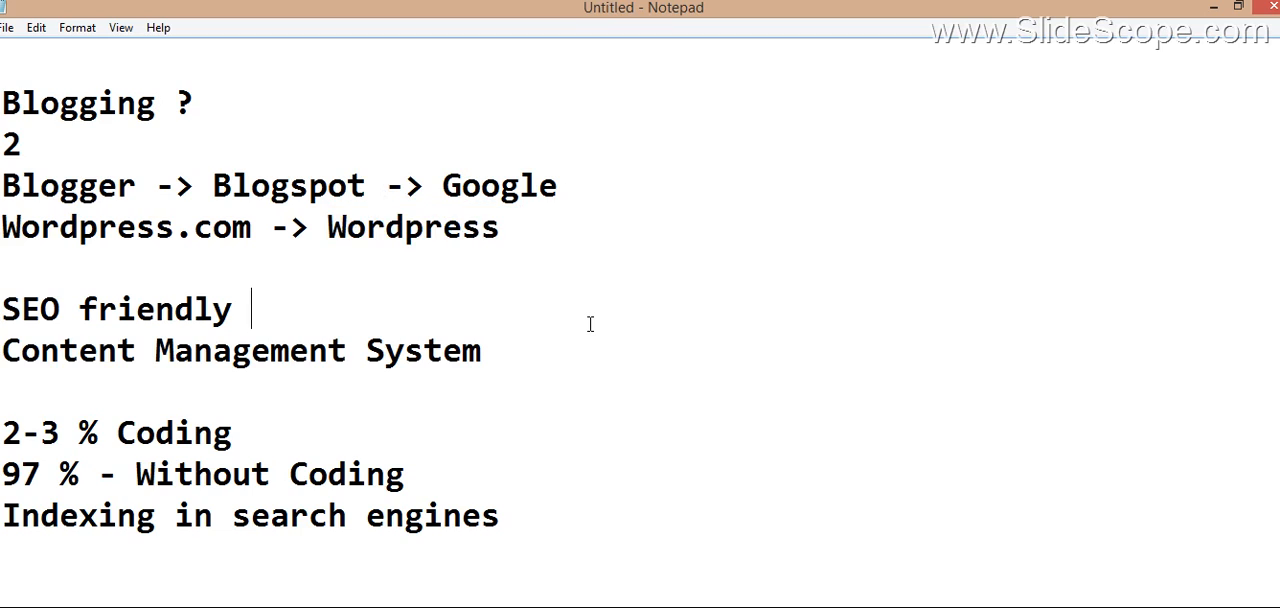
left_click_drag(558, 185, 2, 185)
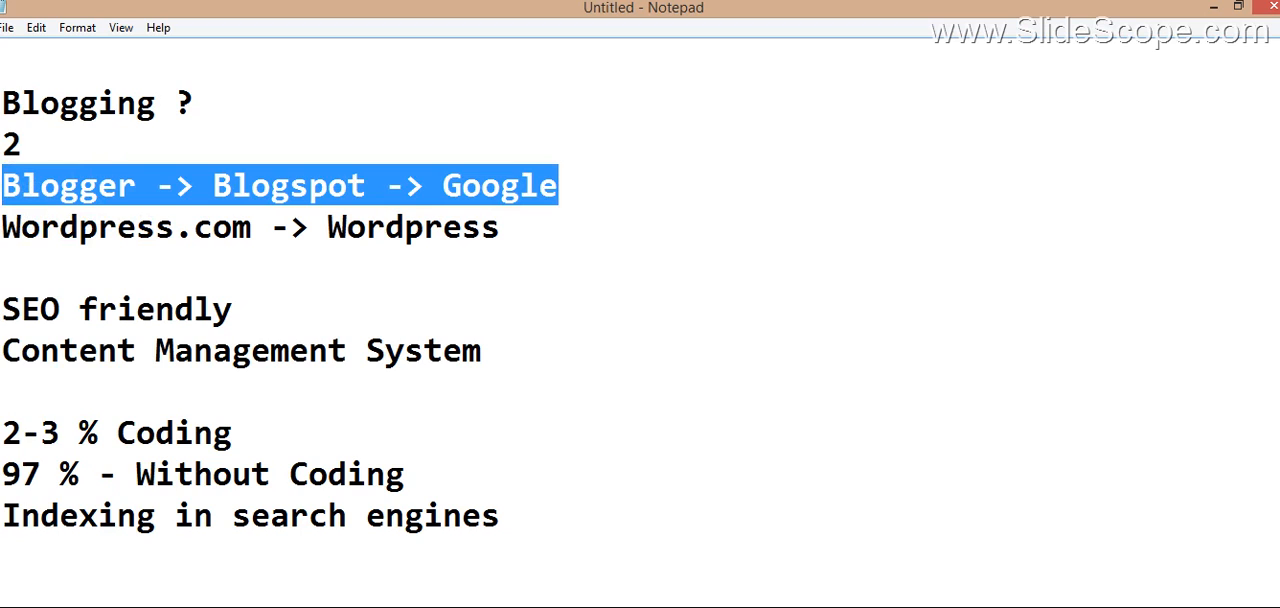
Step: Add the note "Gmail account" below the "Indexing in search engines" line, after some blank space
left_click(622, 563)
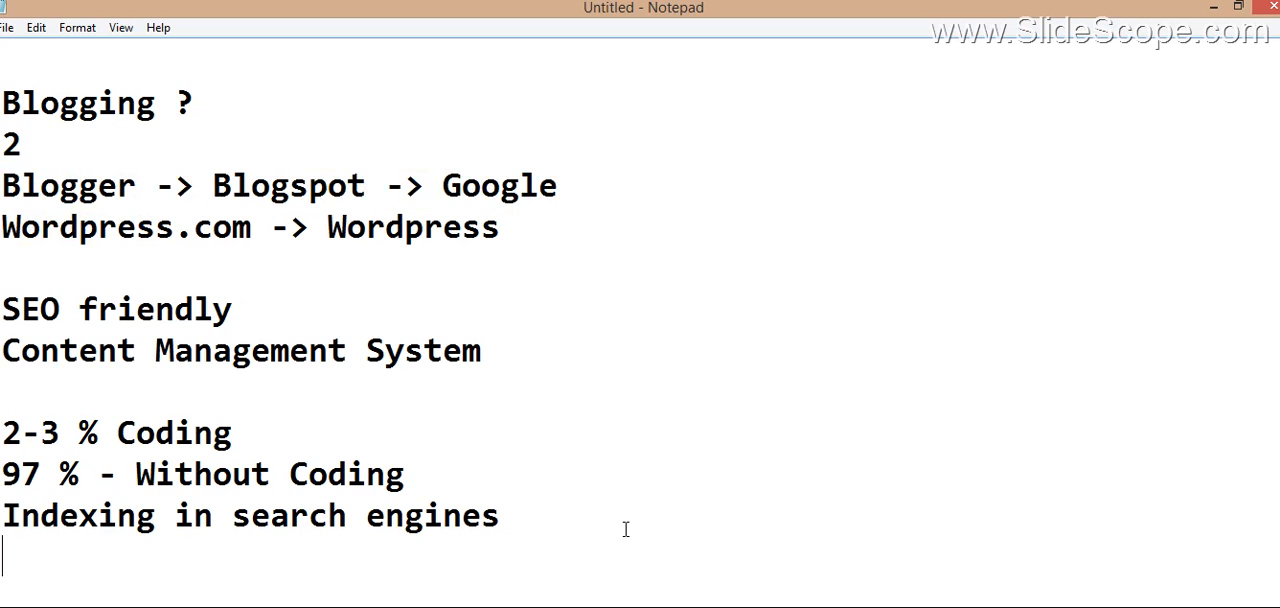
key("BackSpace")
key("Return")
key("Return")
key("Return")
key("Return")
key("Return")
key("Return")
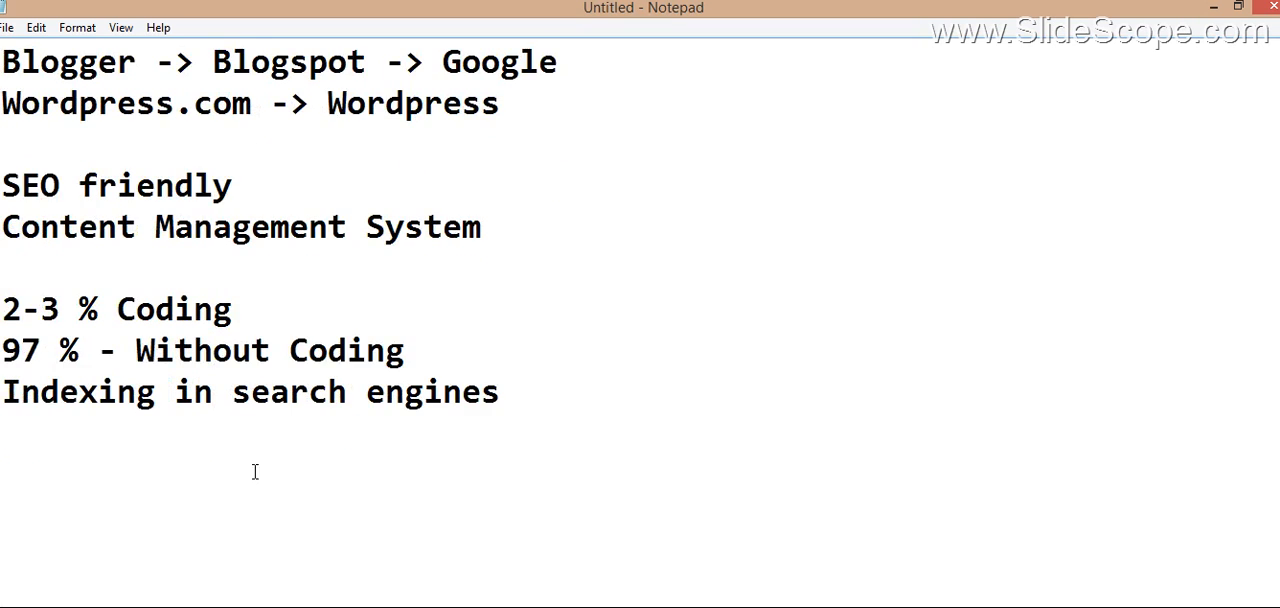
left_click(228, 466)
type("Gmail account")
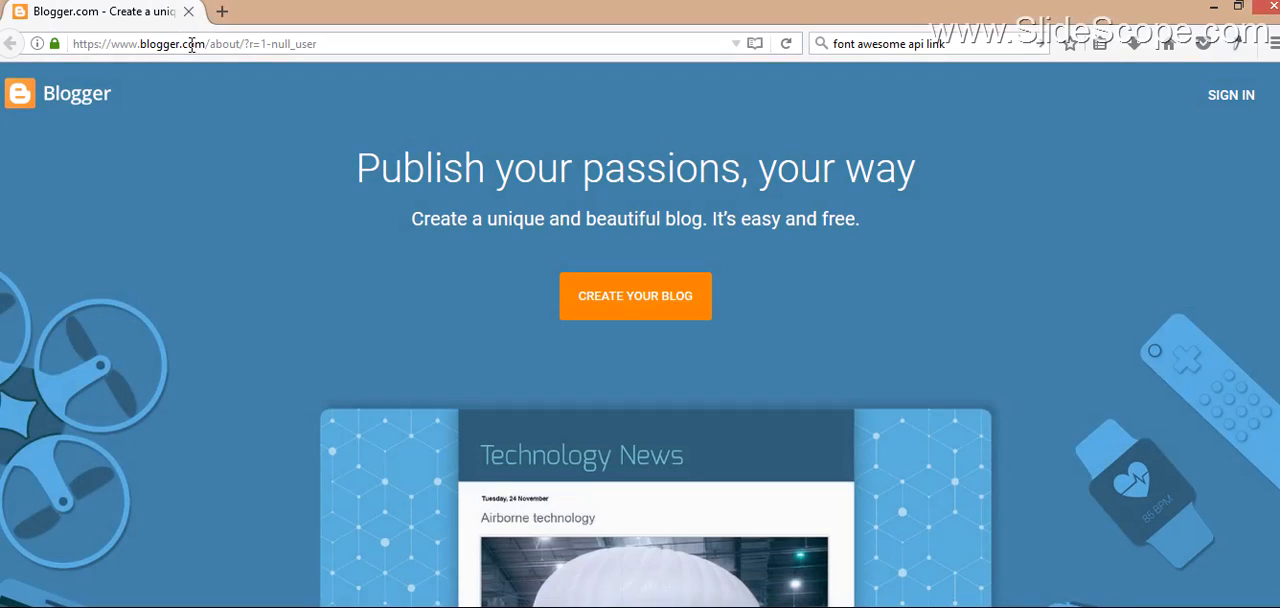
double_click(192, 44)
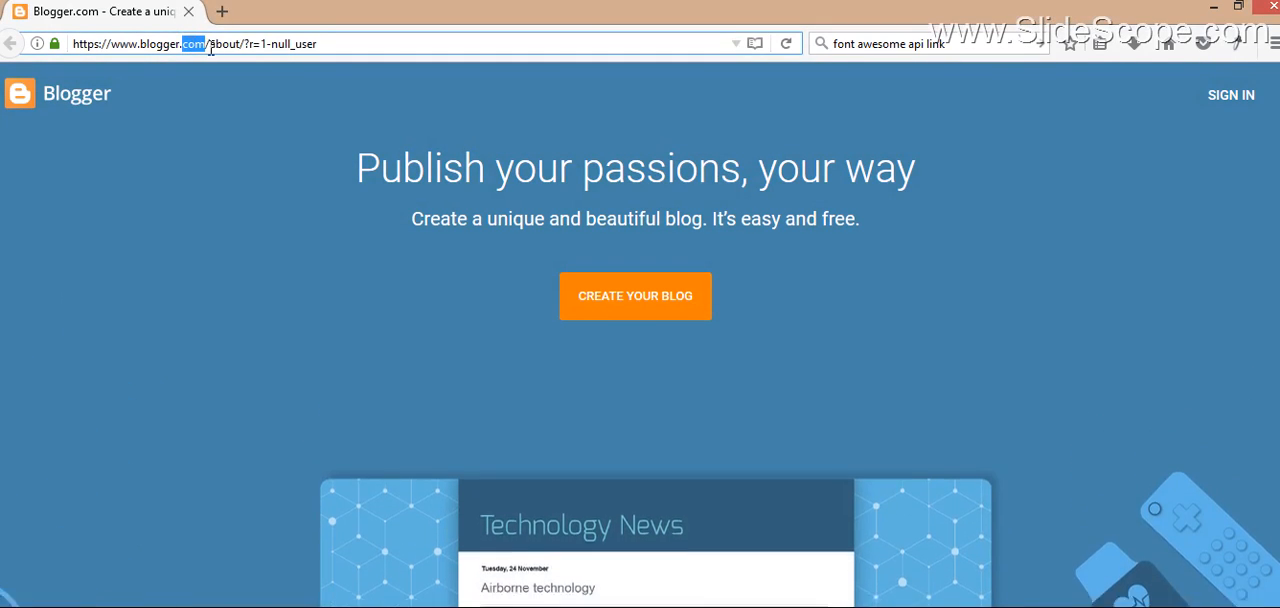
left_click_drag(209, 44, 394, 48)
key("BackSpace")
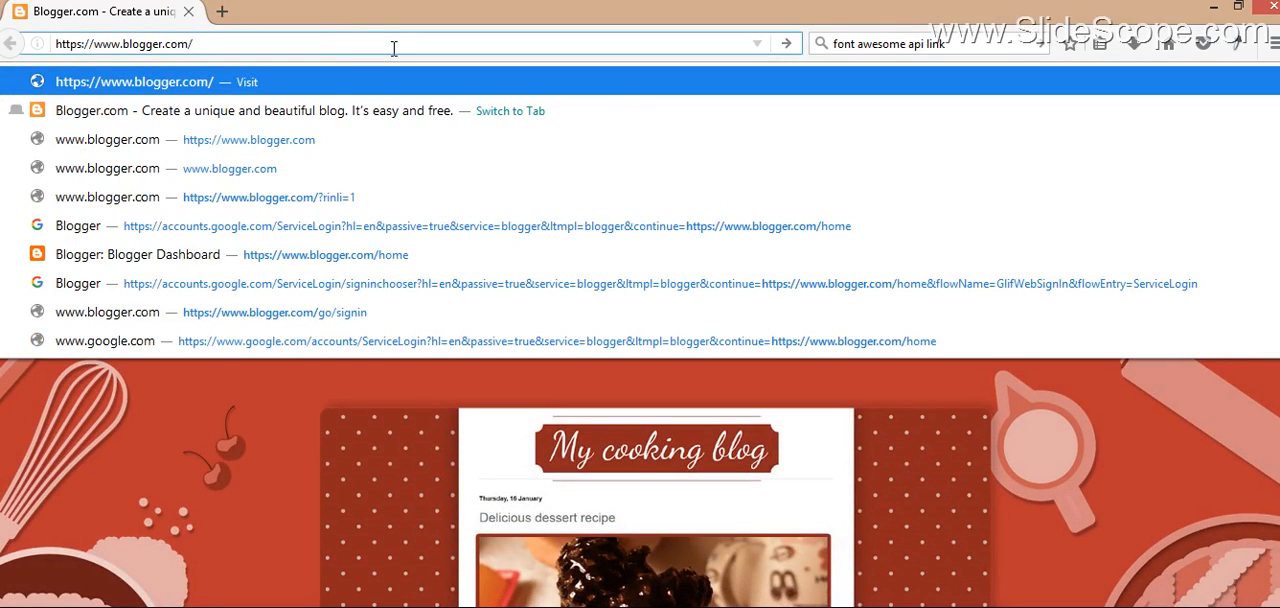
key("Escape")
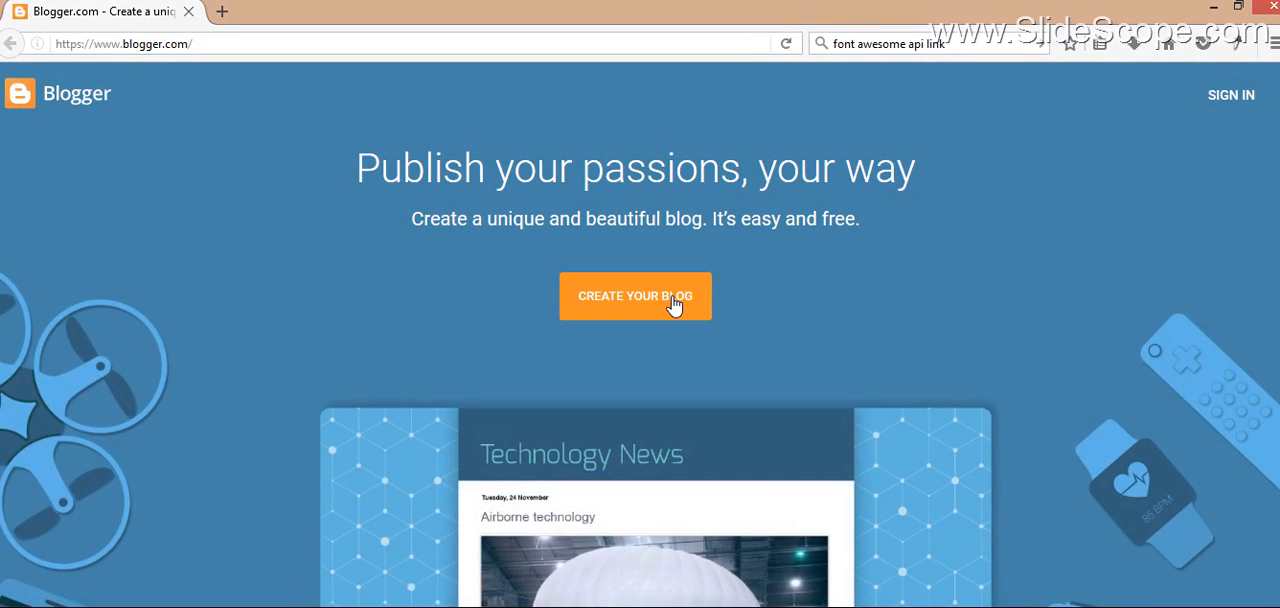
left_click(674, 305)
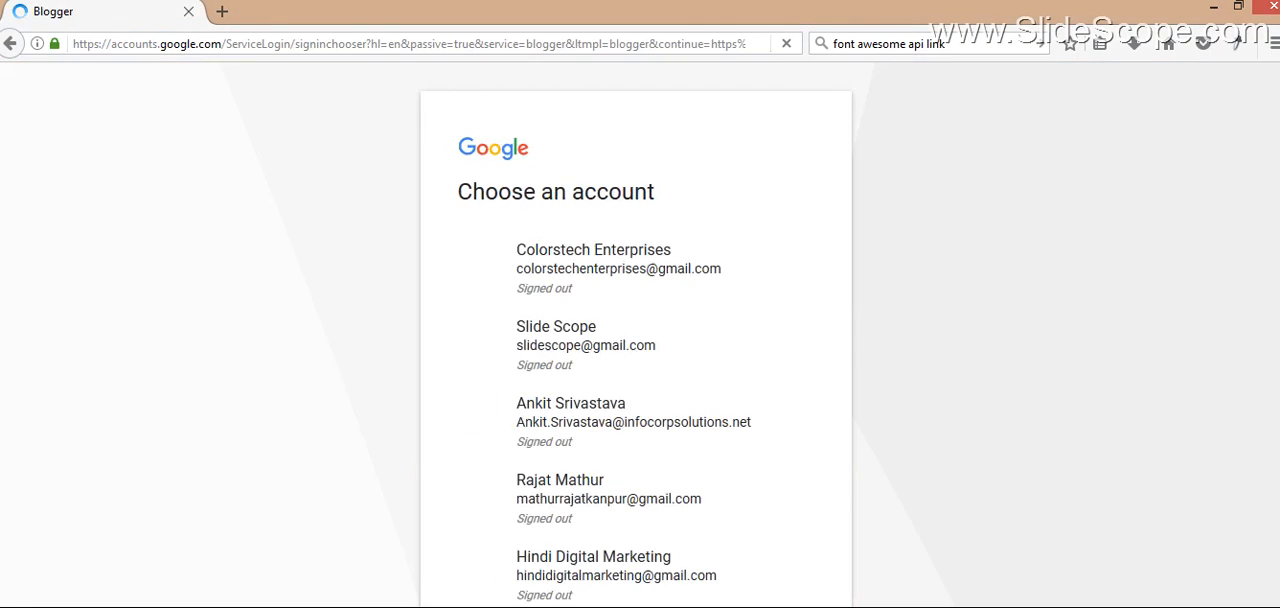
Step: Choose the Google account for Blogger and enter "Technology Updates" as the new blog's title
left_click(785, 423)
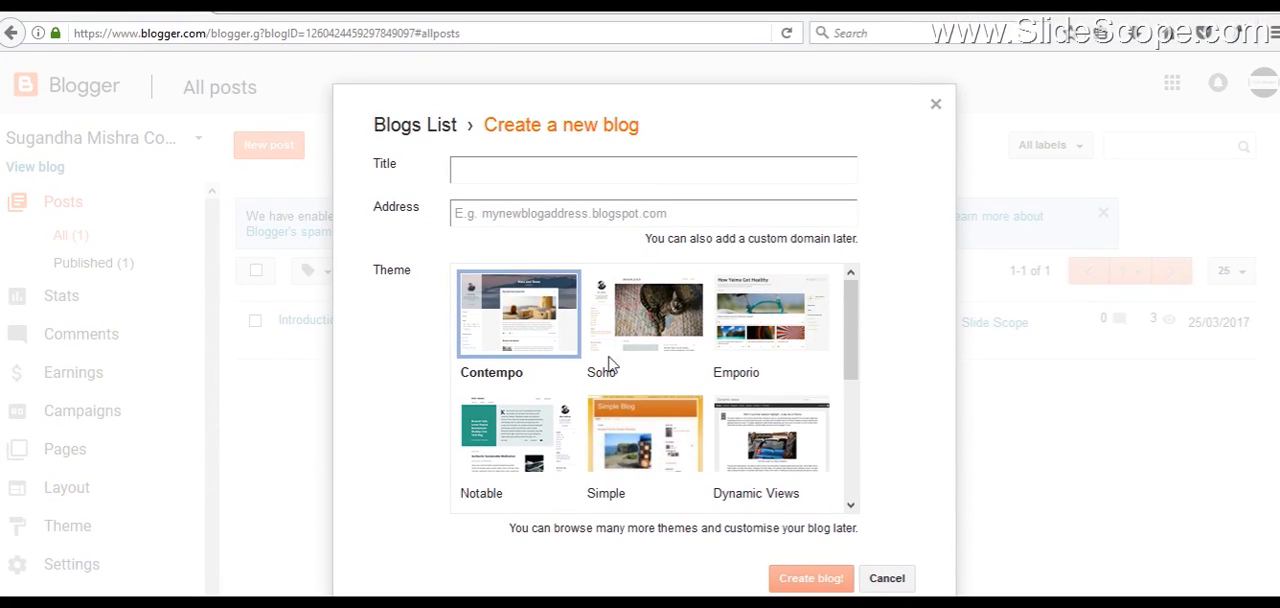
left_click(529, 173)
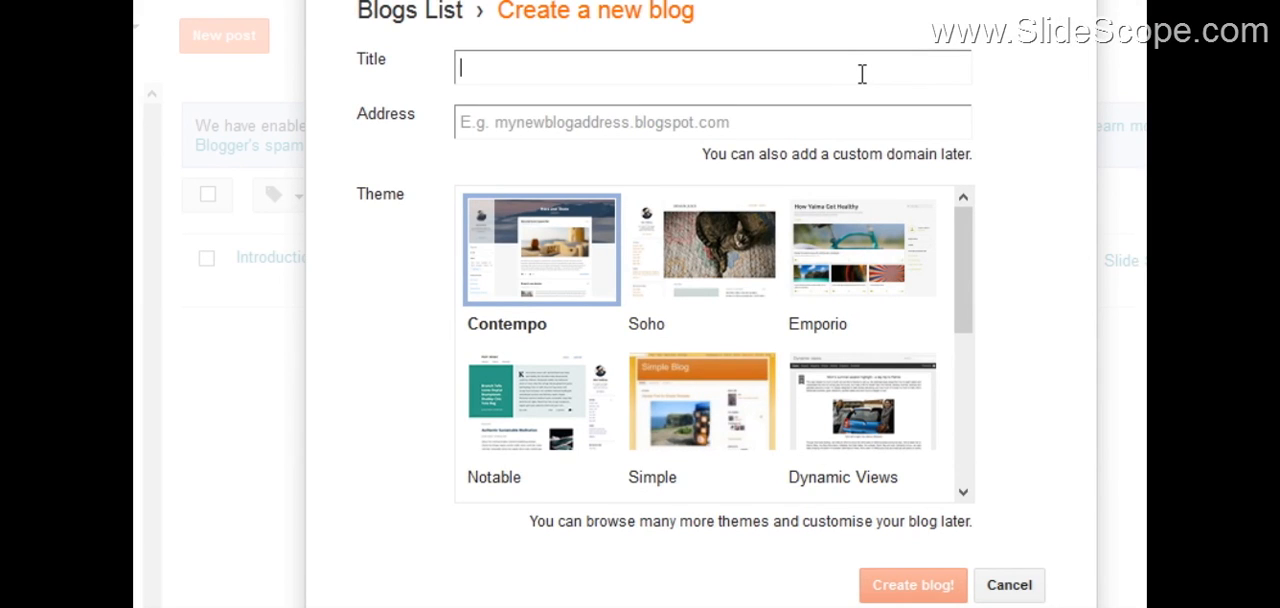
type("Technolg")
key("BackSpace")
type("ogy ")
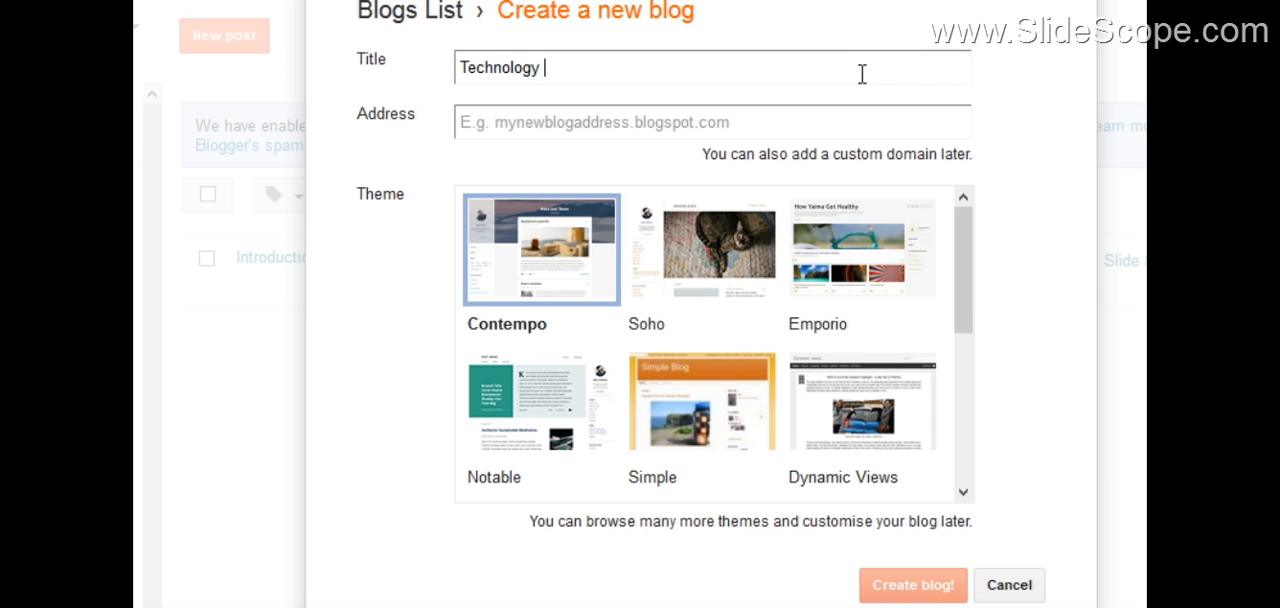
type("Updates")
Step: Try technologyupdates.blogspot.com as the new blog's address
left_click(632, 126)
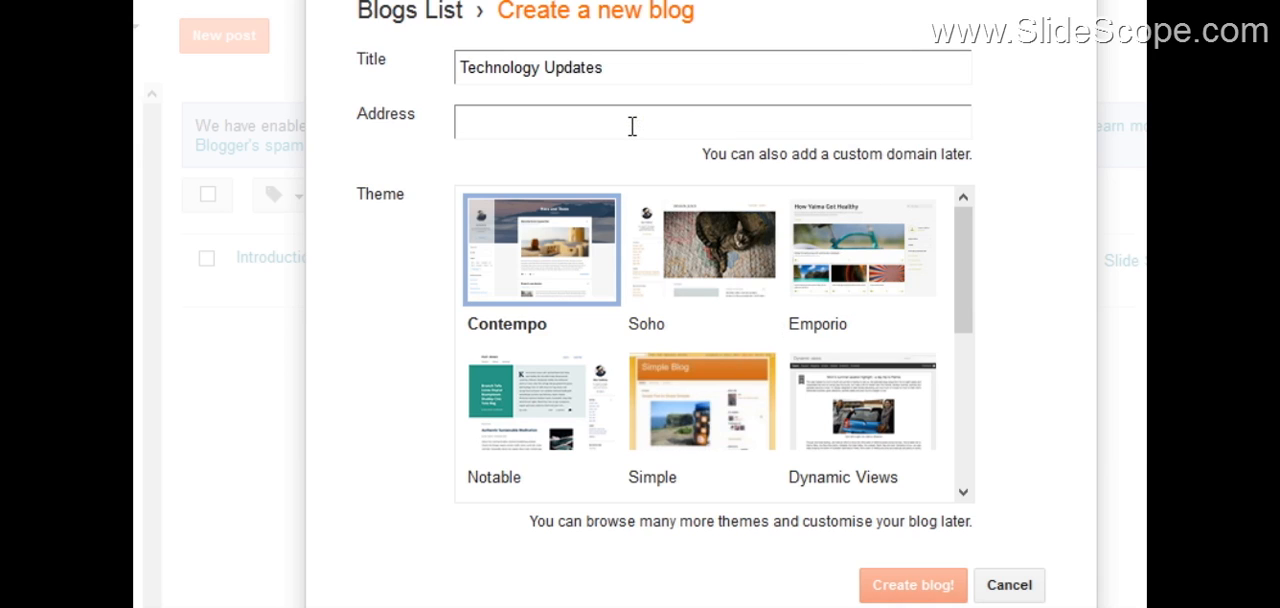
left_click(643, 75)
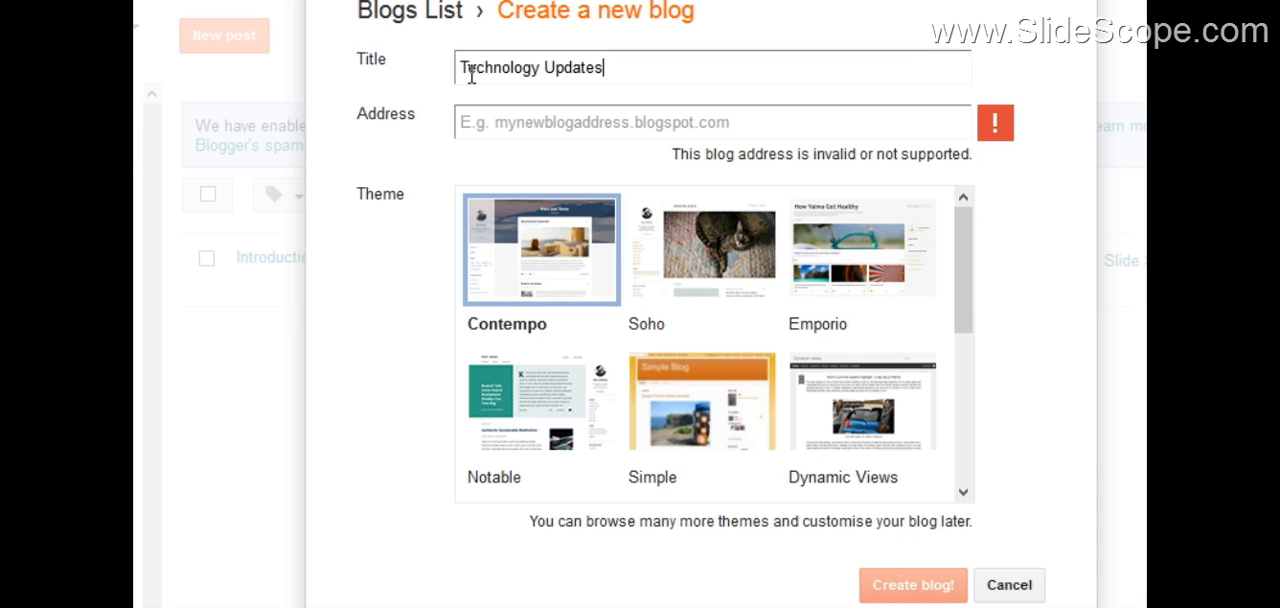
key("Tab")
type("tech")
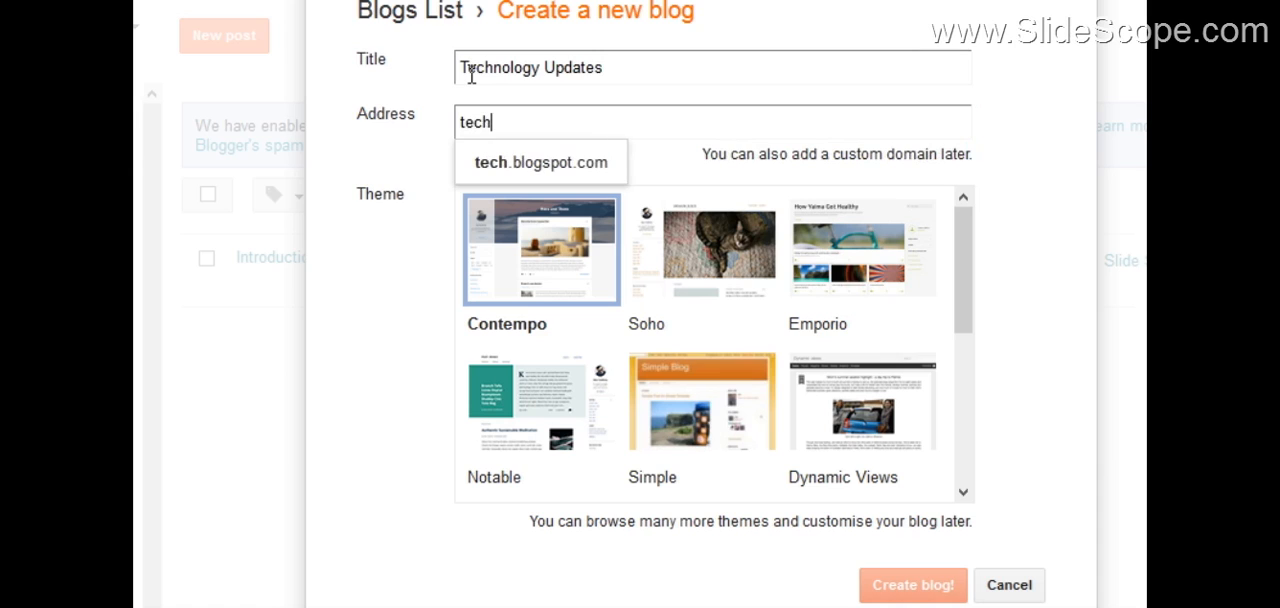
type("nology")
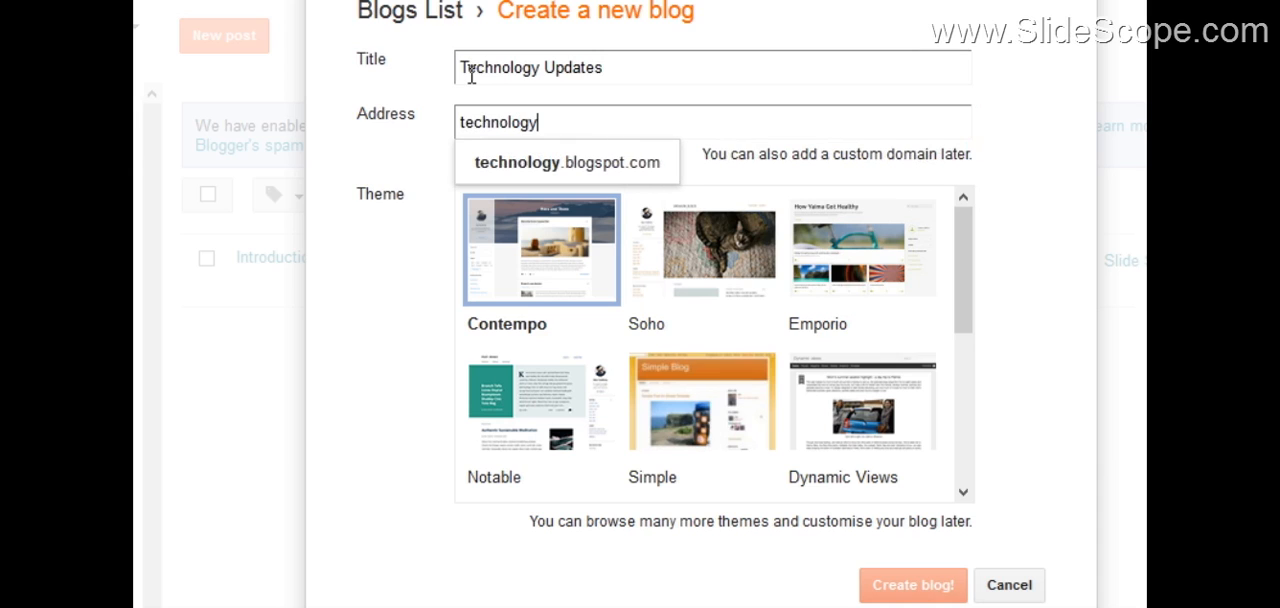
type("updates")
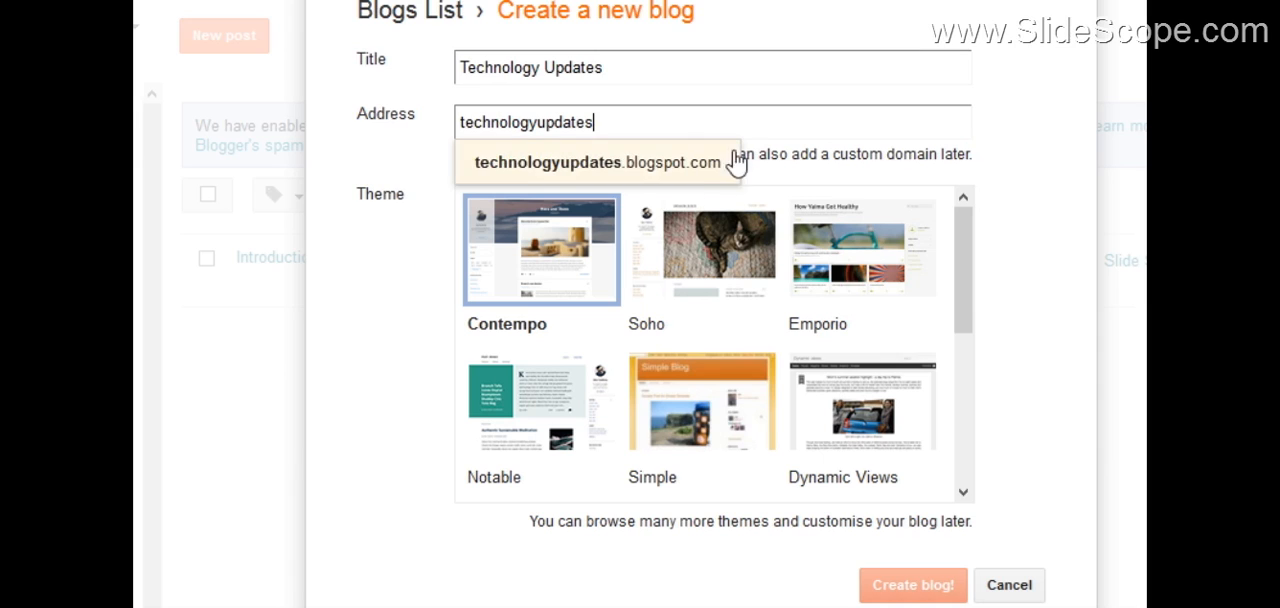
left_click(664, 168)
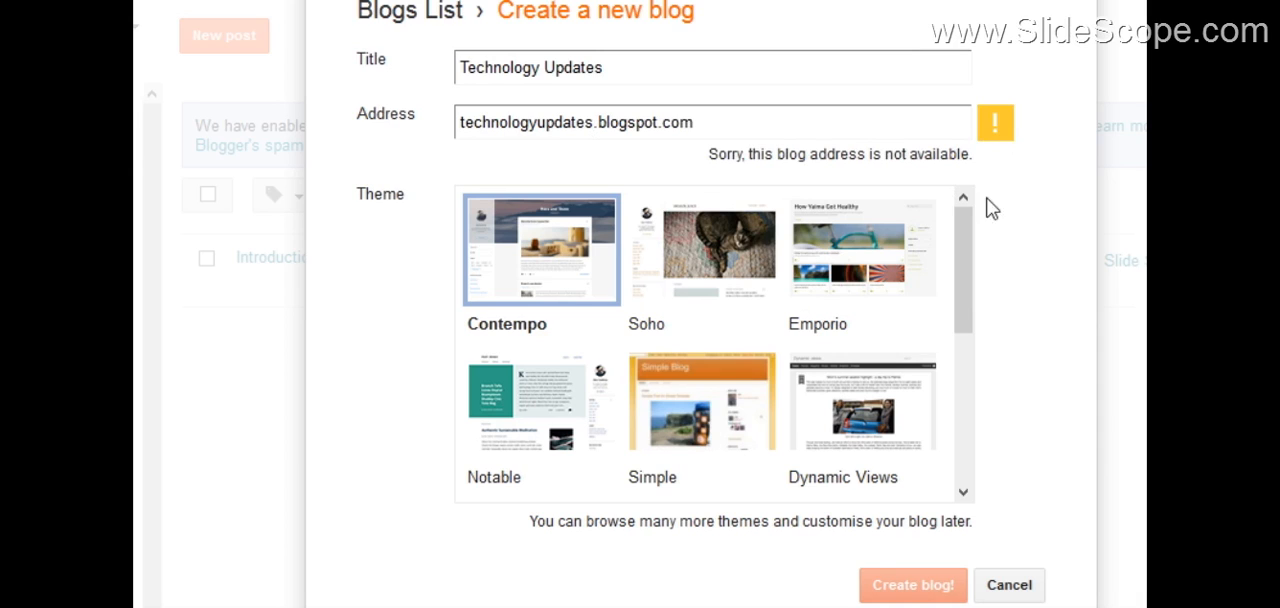
Step: Try the hyphenated address technology-updates.blogspot.com for the new blog
left_click(535, 128)
type("-")
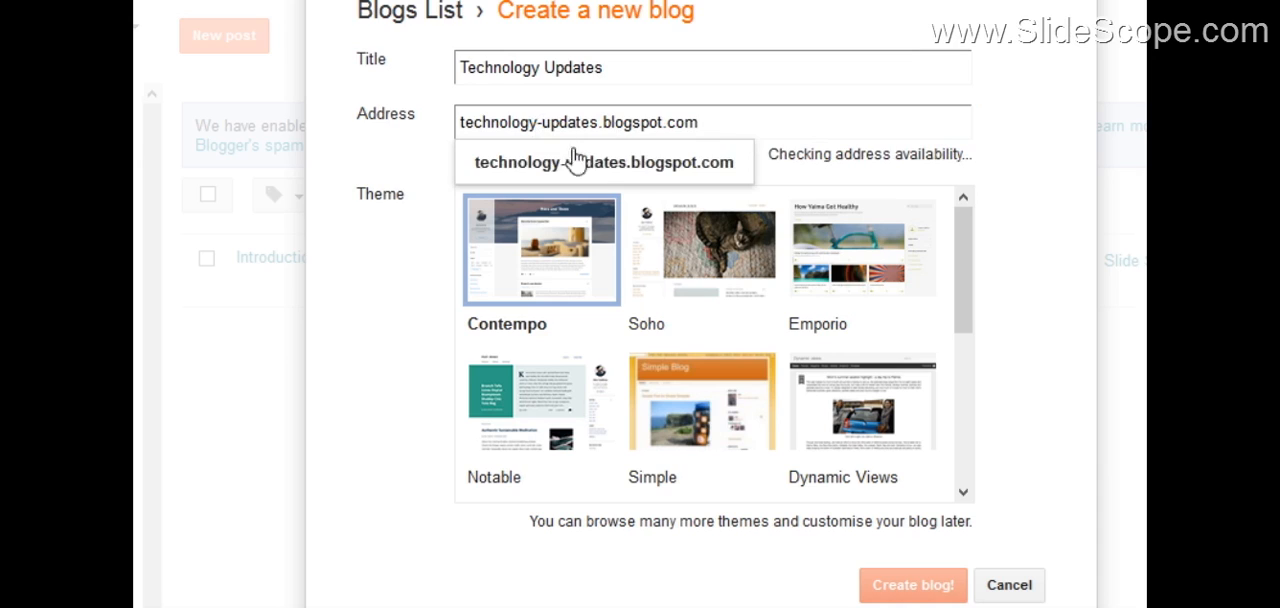
left_click(596, 174)
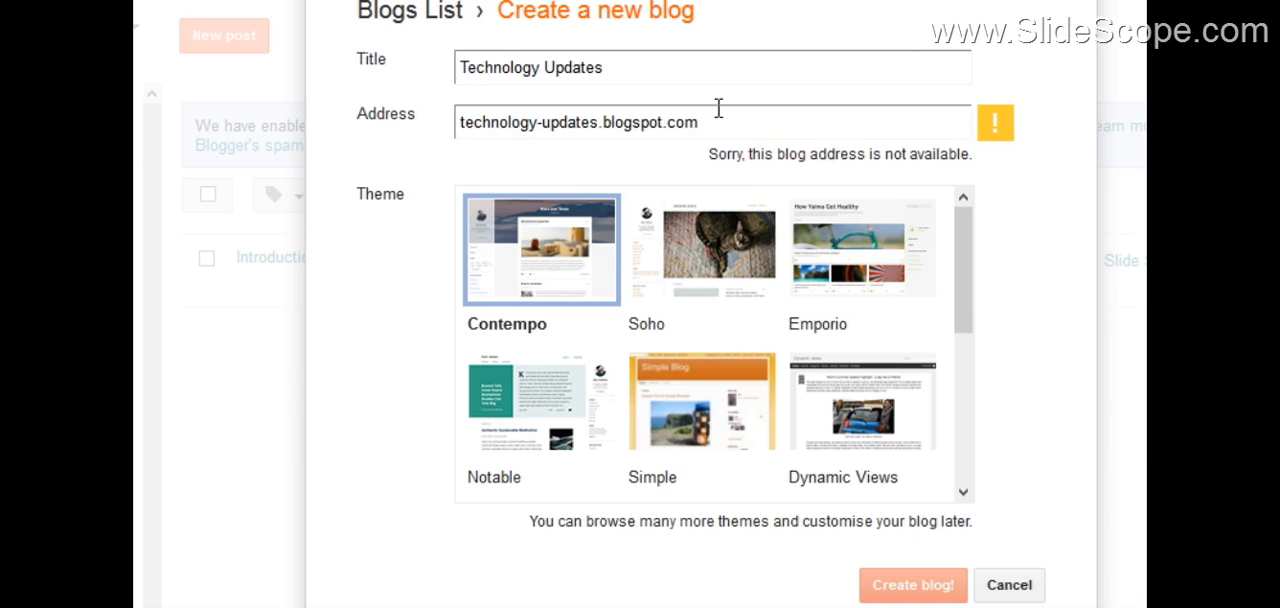
Step: Change the blog's title to "Latest Technology Update" and its address to latest-tech-update.blogspot.com
left_click_drag(714, 120, 449, 142)
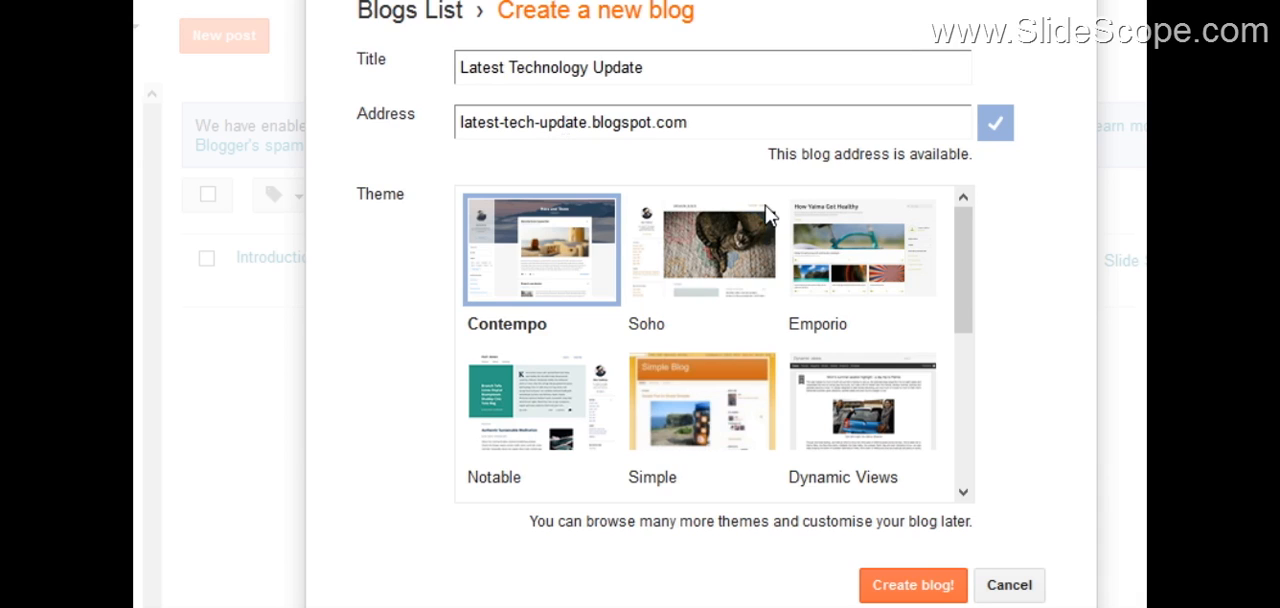
Step: Create the blog with the Emporio theme and decline the Google Domains offer
left_click_drag(957, 251, 922, 212)
left_click(868, 266)
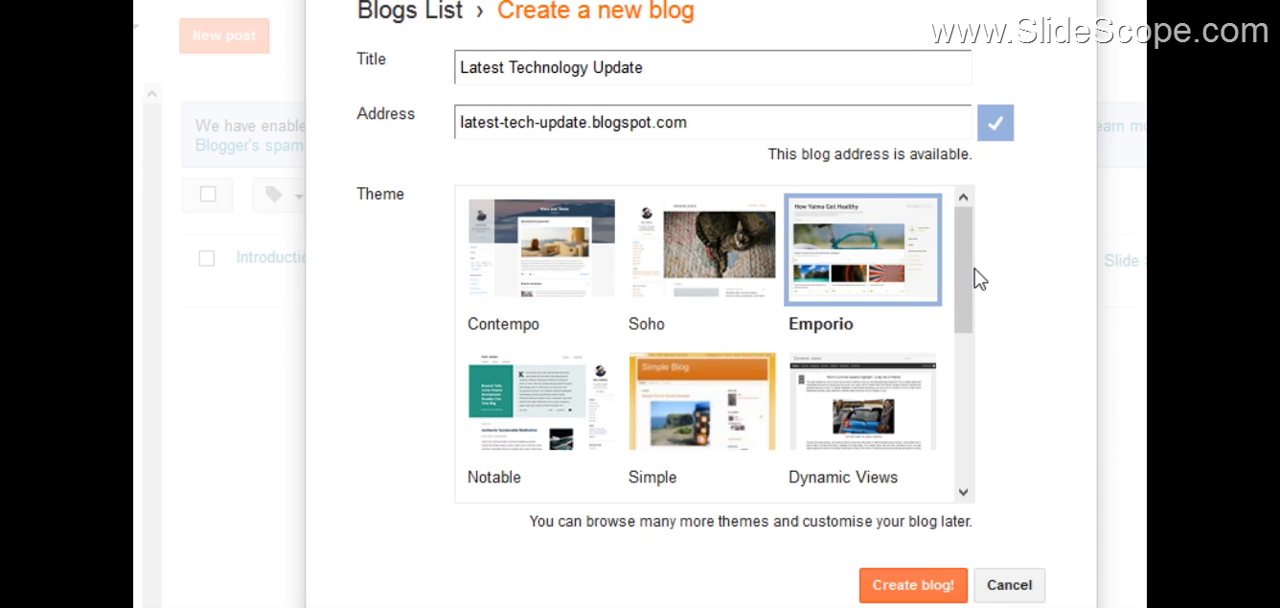
mouse_move(959, 260)
left_mouse_down()
mouse_move(961, 283)
mouse_move(959, 254)
left_mouse_up()
left_click(910, 588)
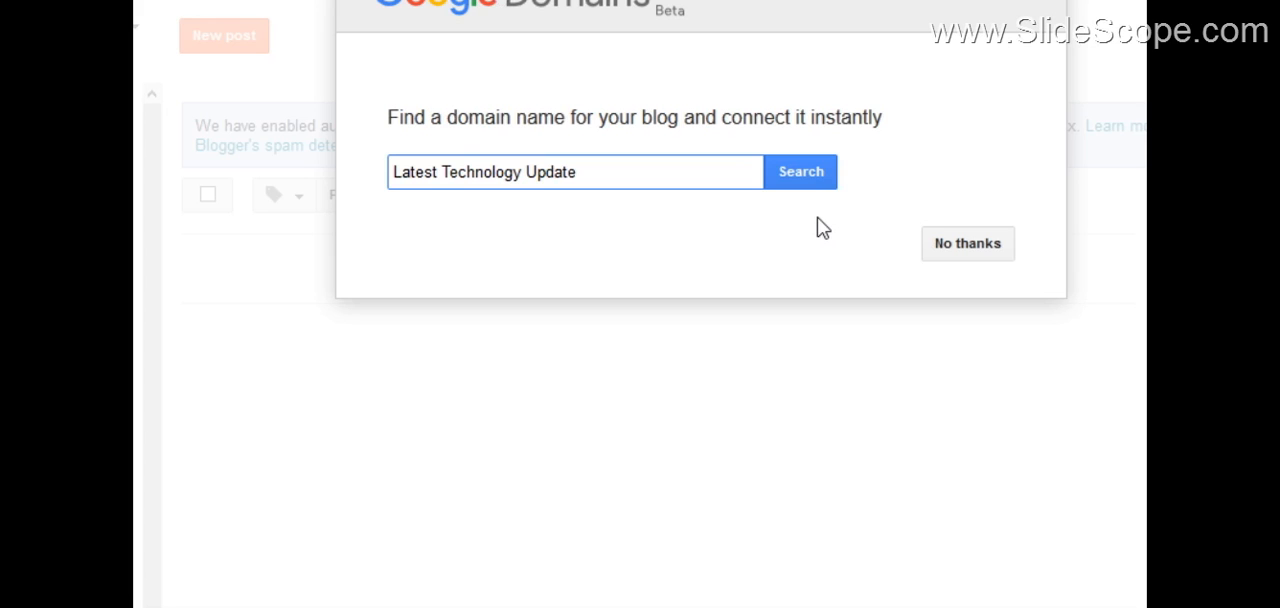
left_click(975, 250)
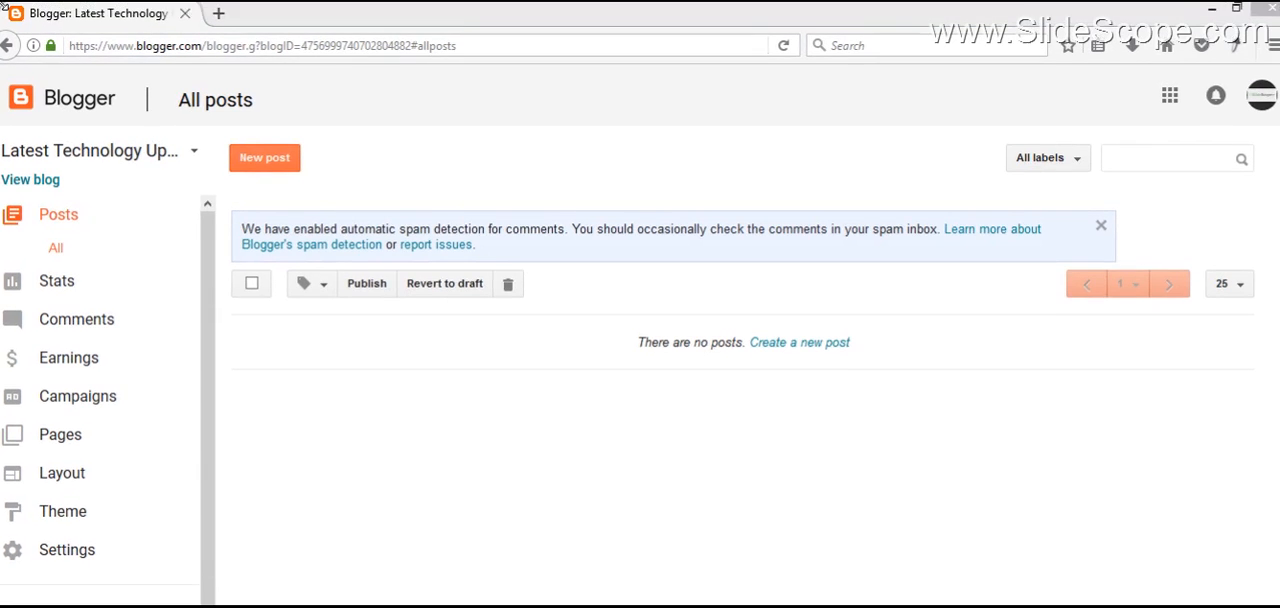
Step: View the new blog and its page source, and highlight the viewport meta tag in the head section
left_click(50, 184)
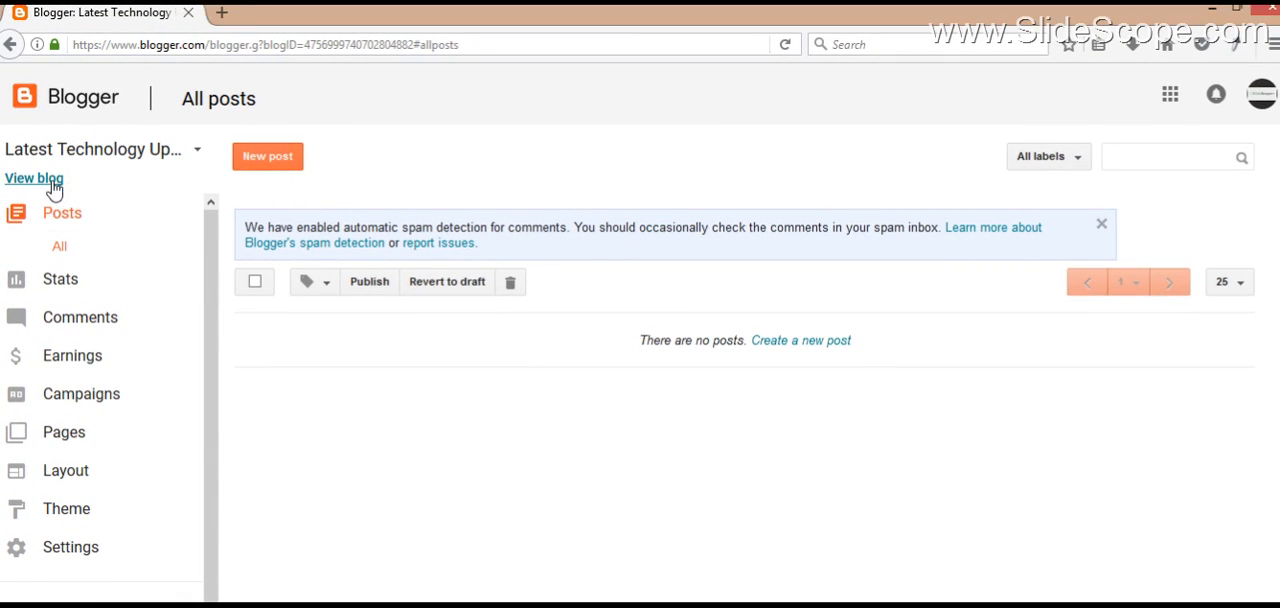
left_click(297, 14)
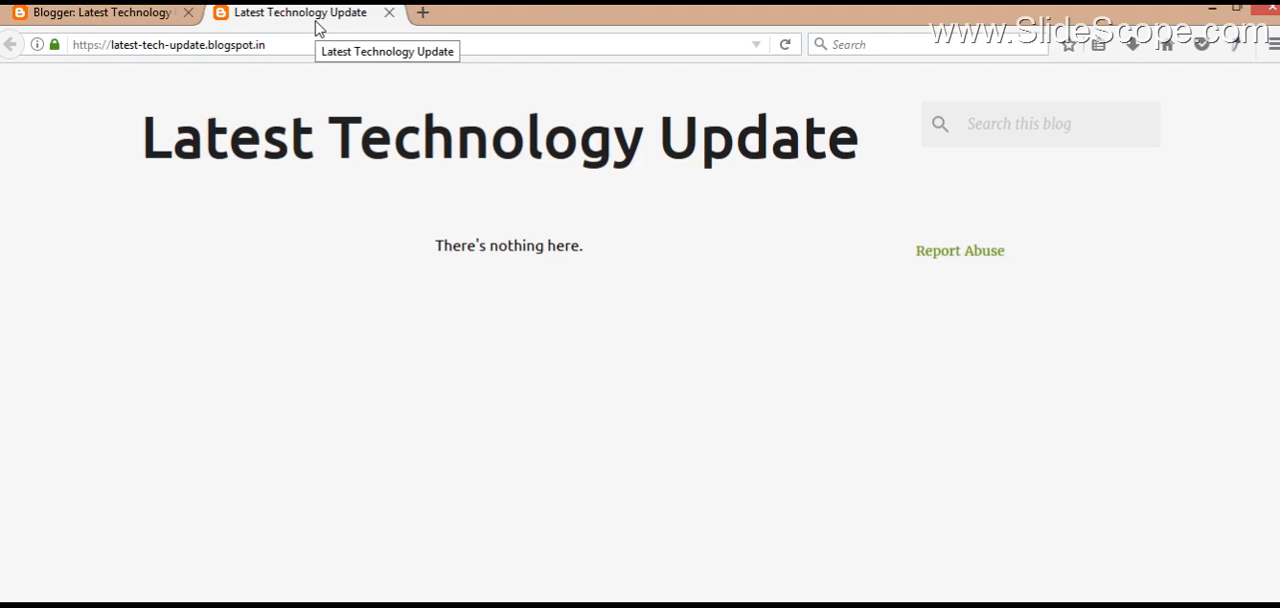
key("ctrl+u")
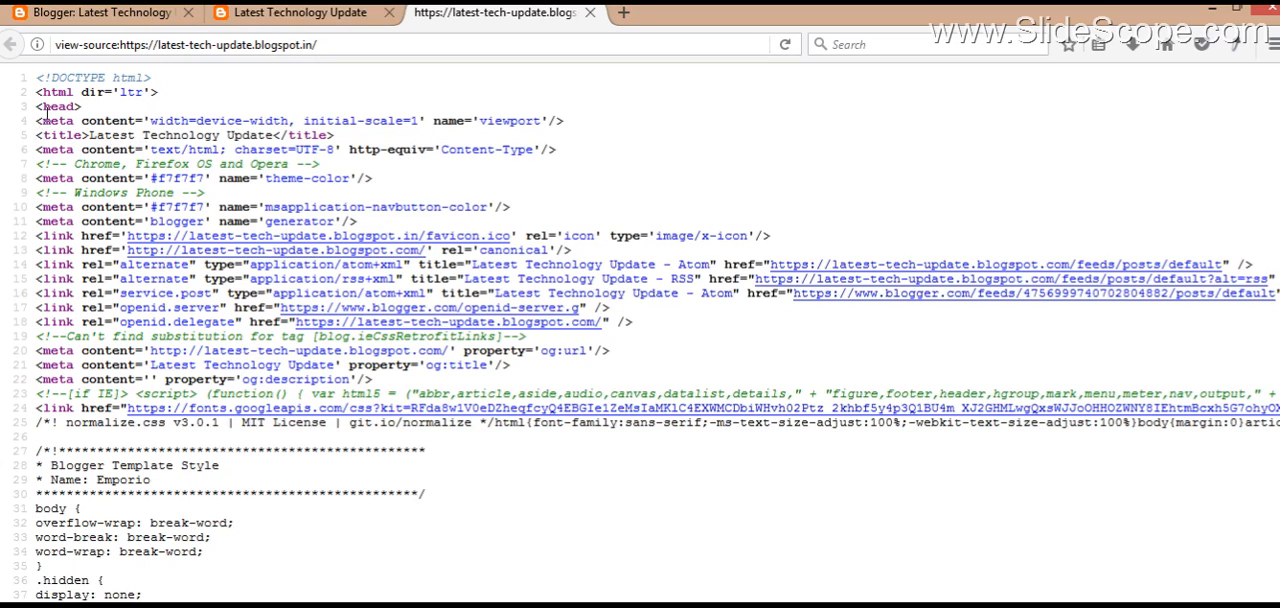
left_click_drag(38, 117, 578, 125)
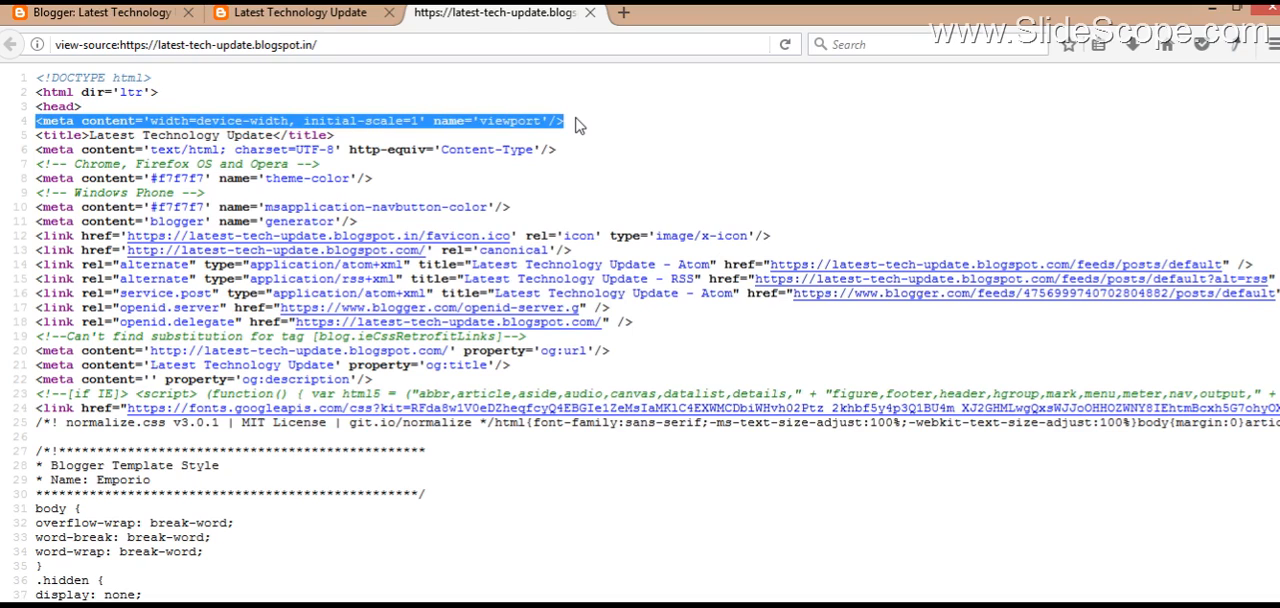
left_click(360, 13)
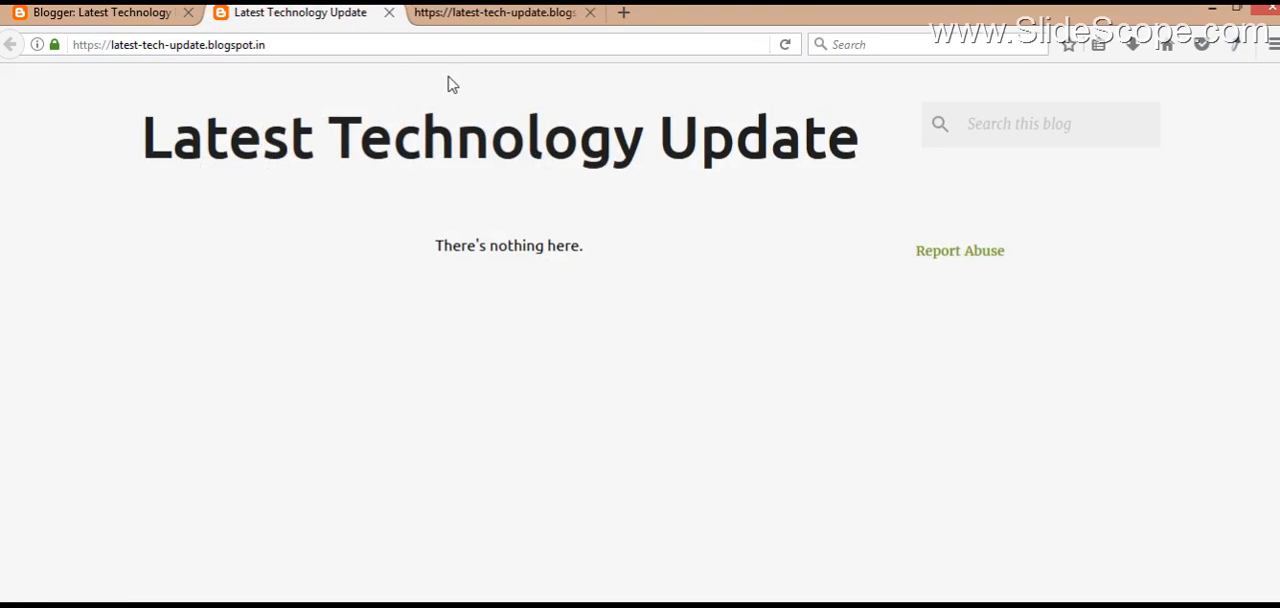
left_click(347, 43)
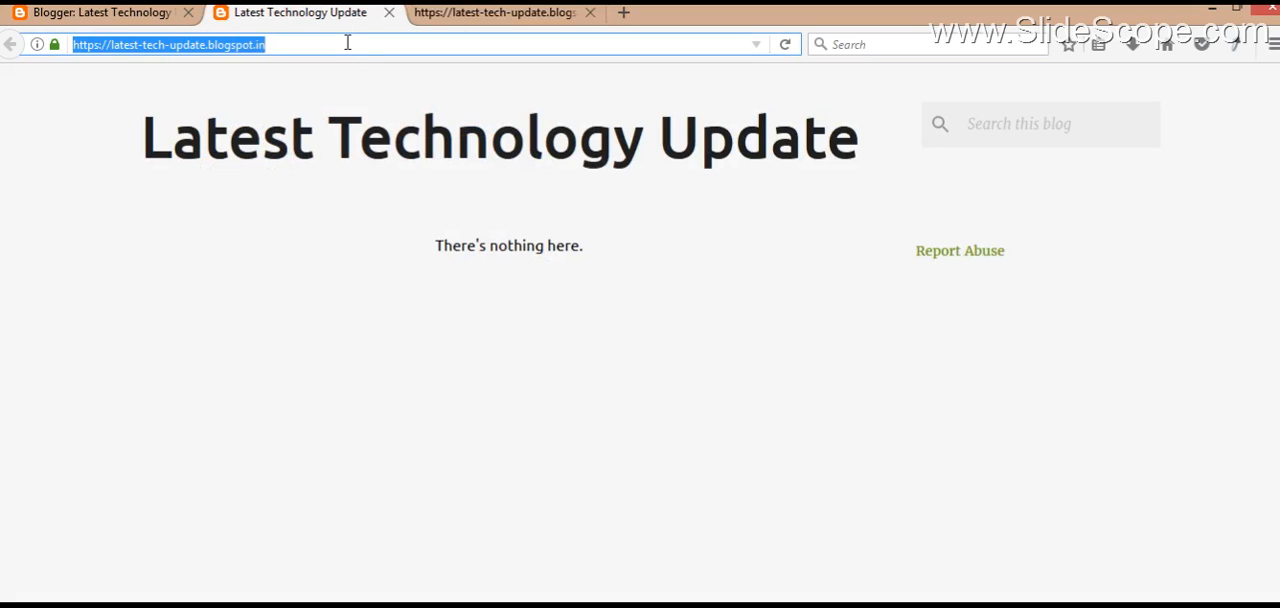
left_click(490, 606)
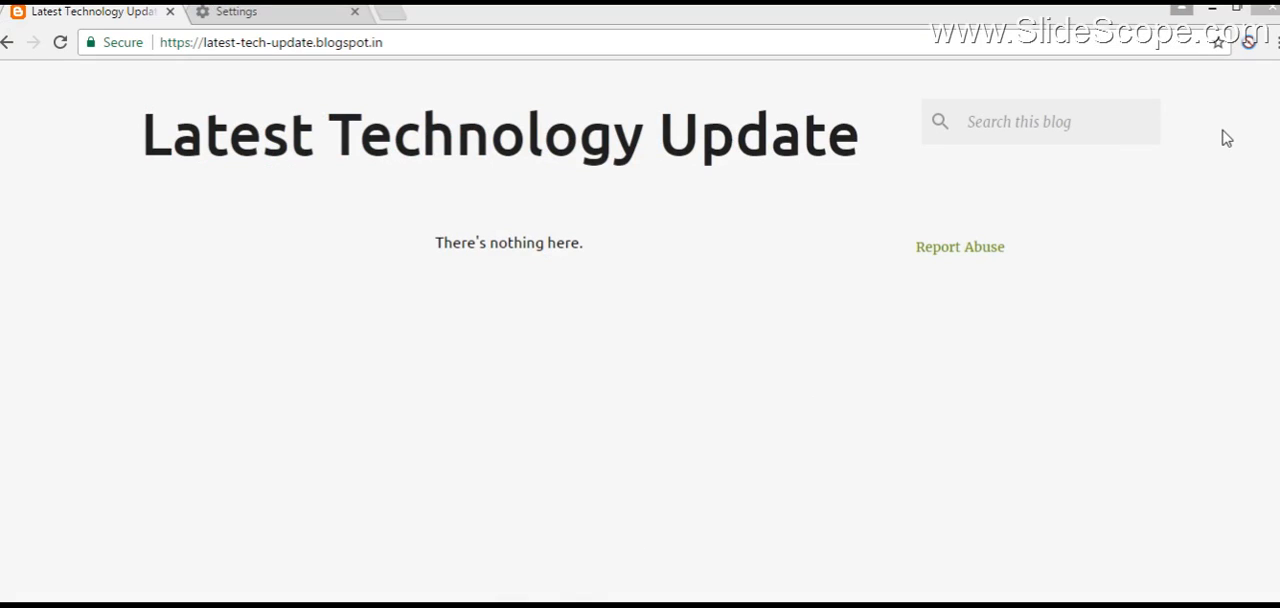
Step: Inspect the blog page in the developer tools and turn on the mobile device view
left_click(1272, 42)
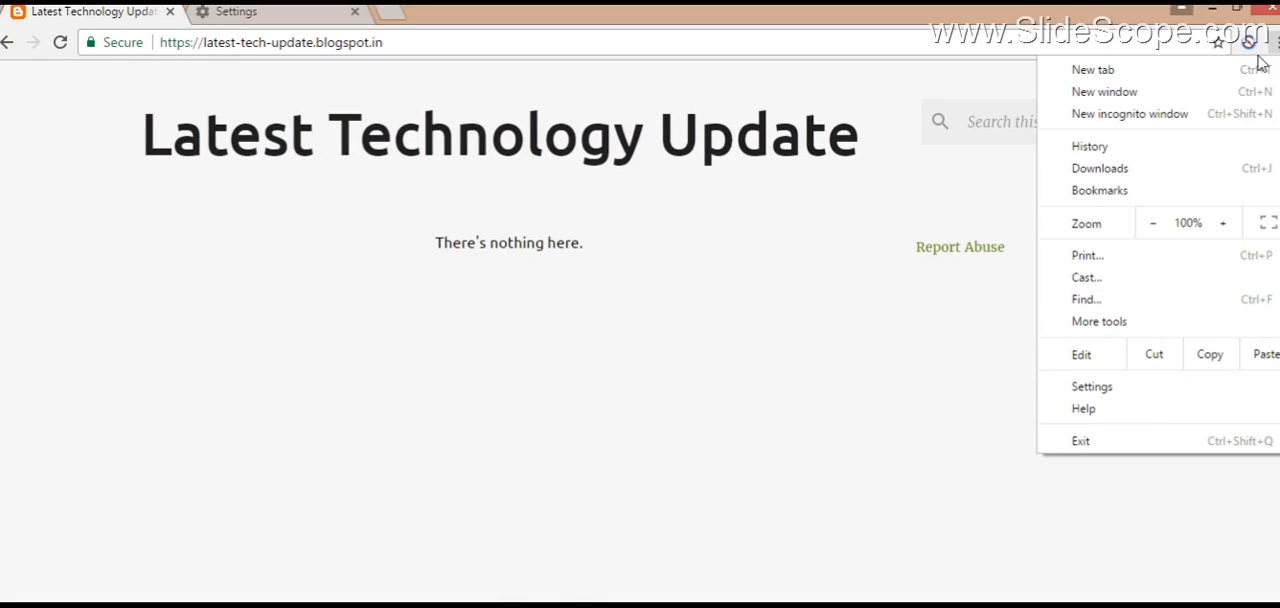
right_click(907, 340)
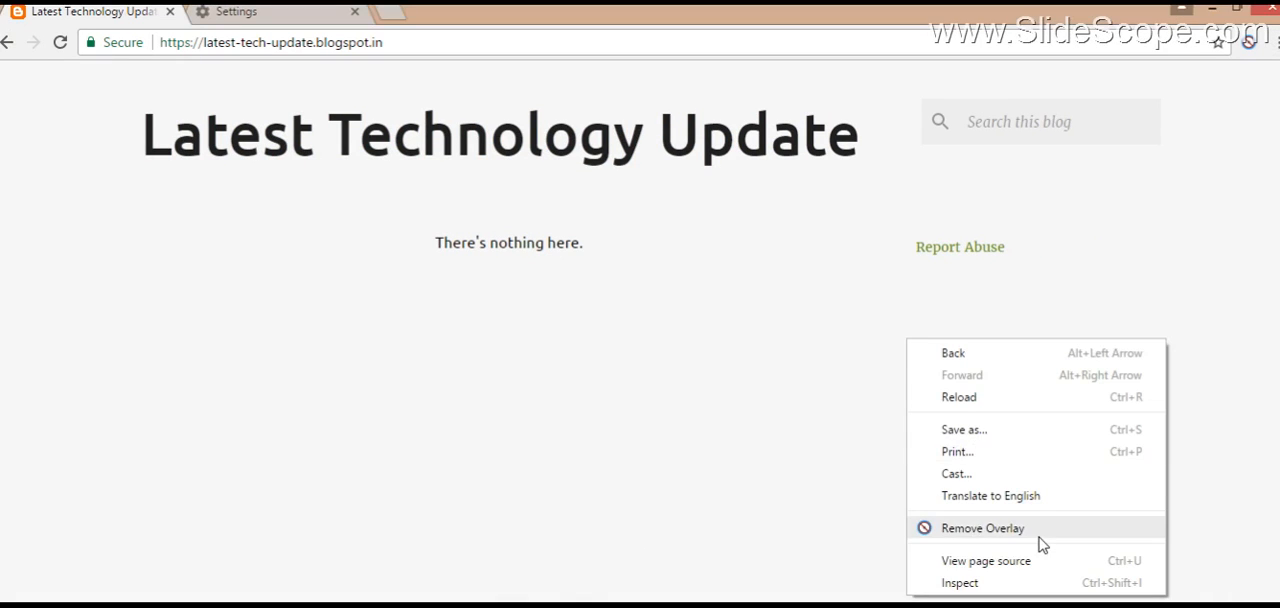
left_click(1016, 584)
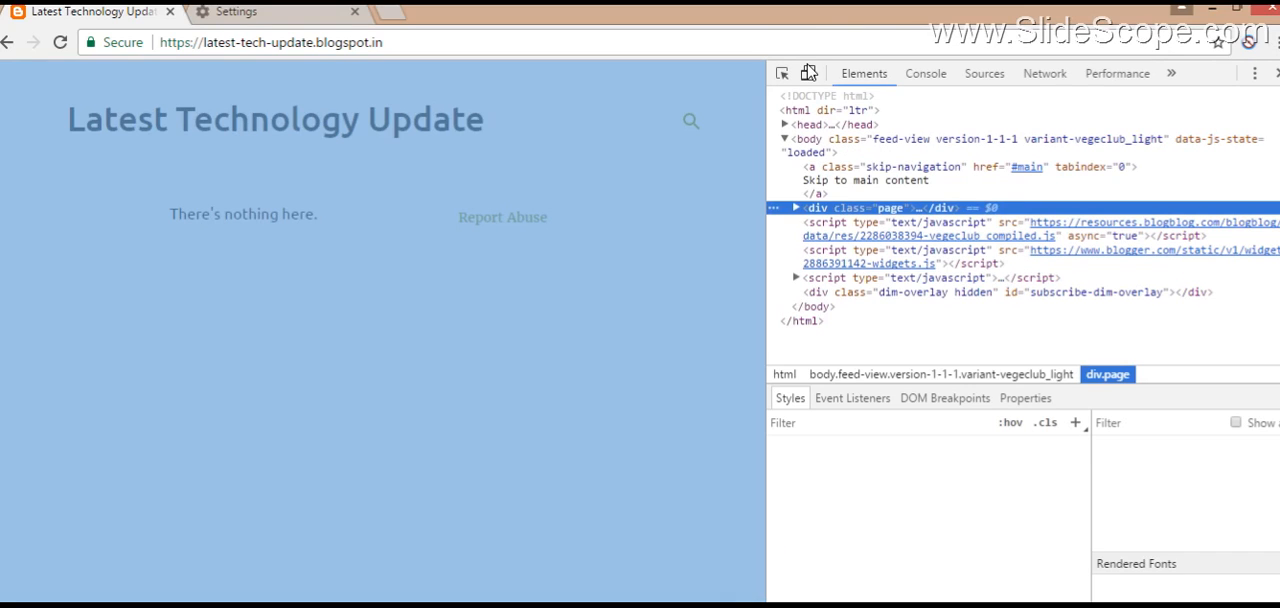
left_click(808, 73)
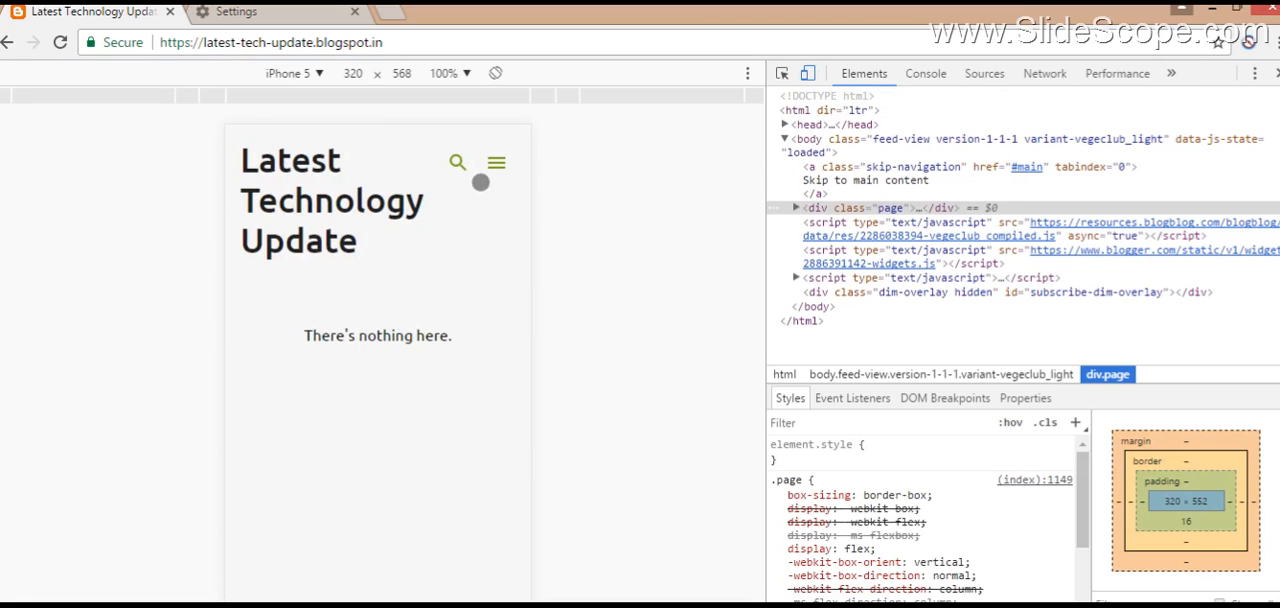
Step: Check the blog's menu and search box in the mobile view, and set the emulated device to Nexus 5X
left_click(495, 161)
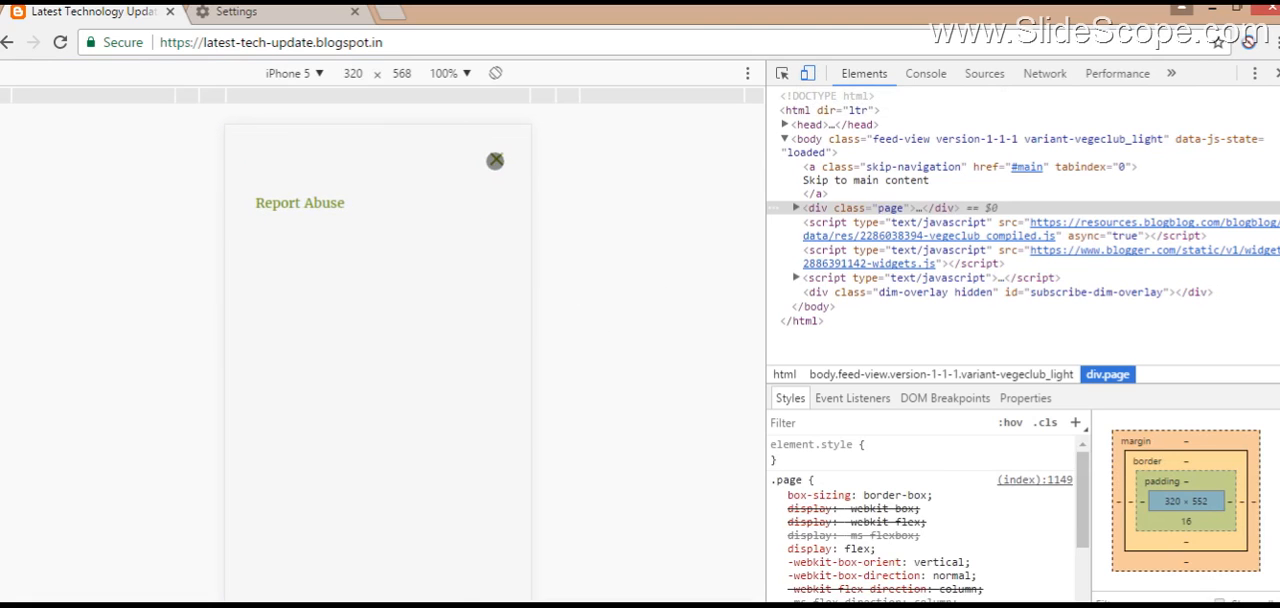
left_click(495, 161)
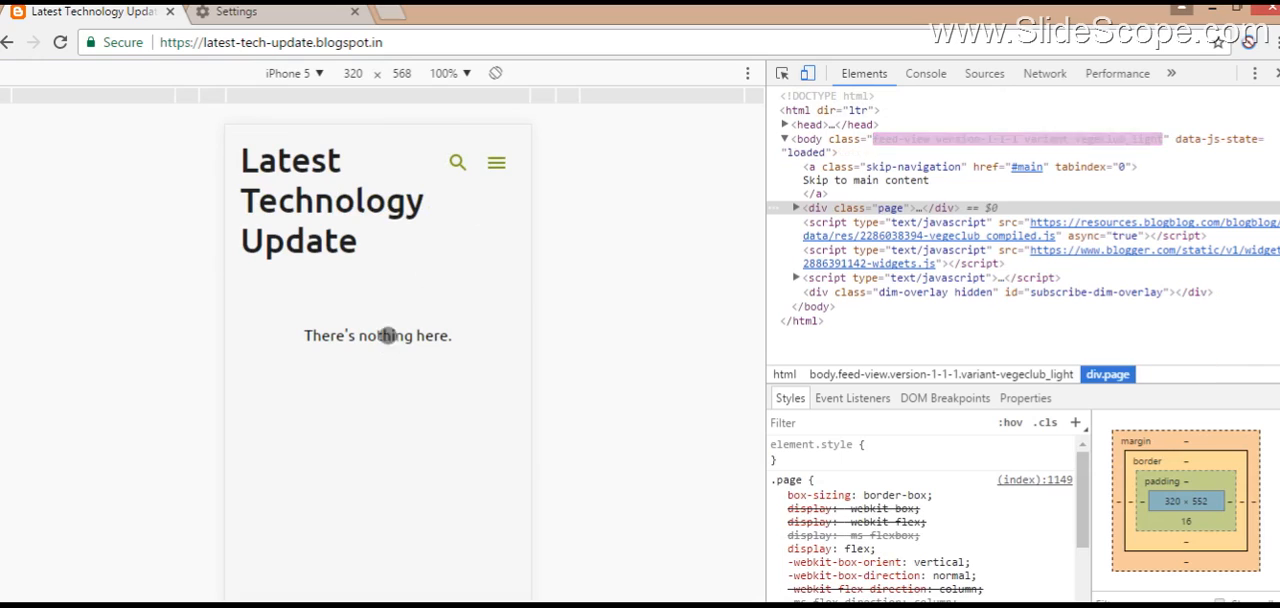
left_click(457, 162)
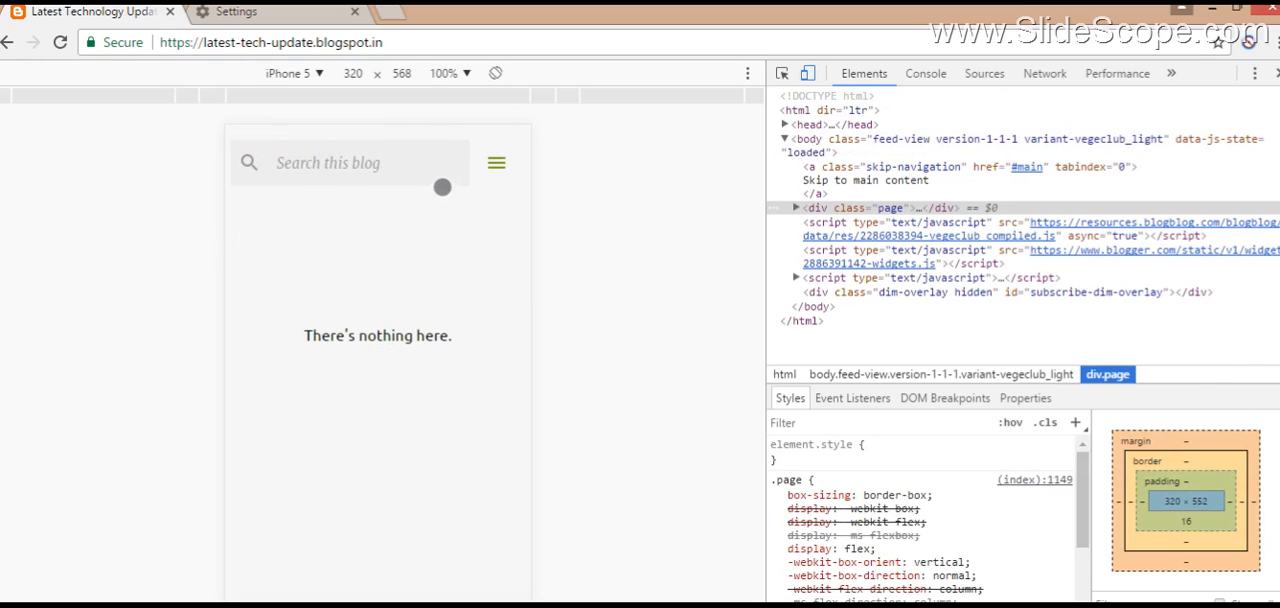
left_click(344, 205)
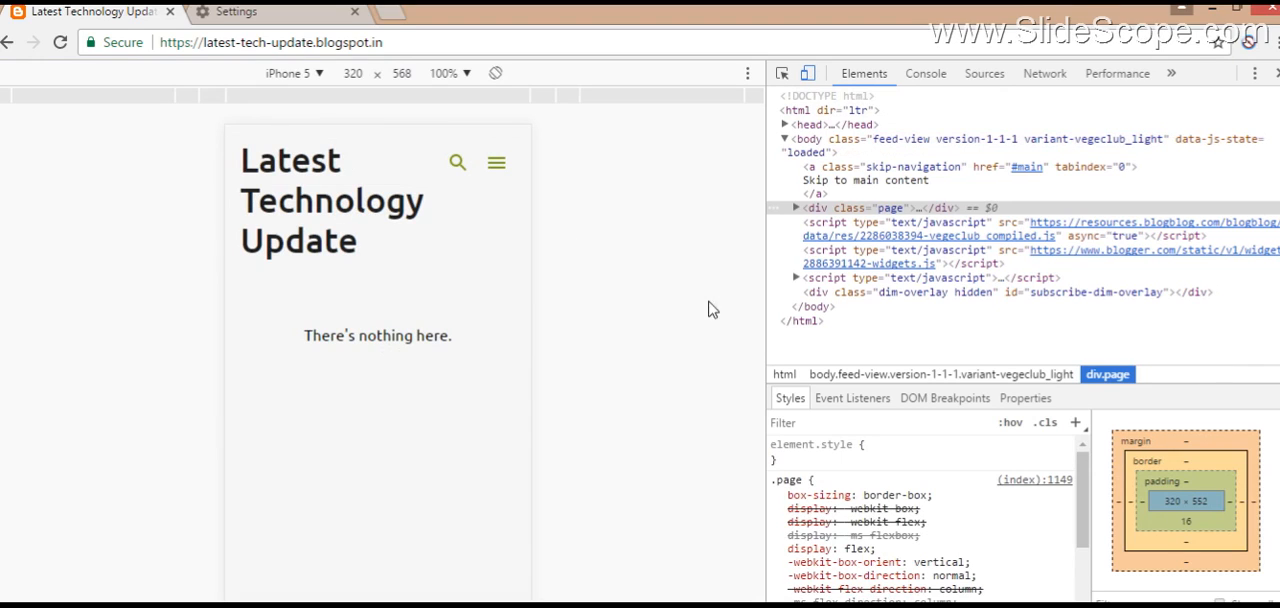
left_click(319, 75)
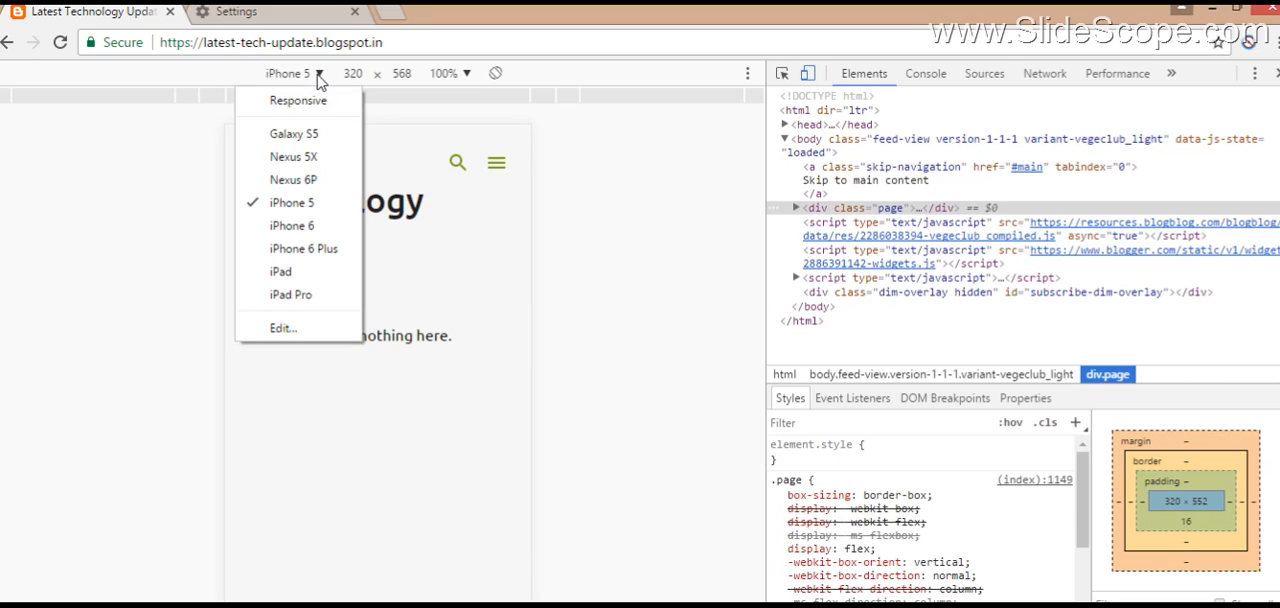
left_click(330, 157)
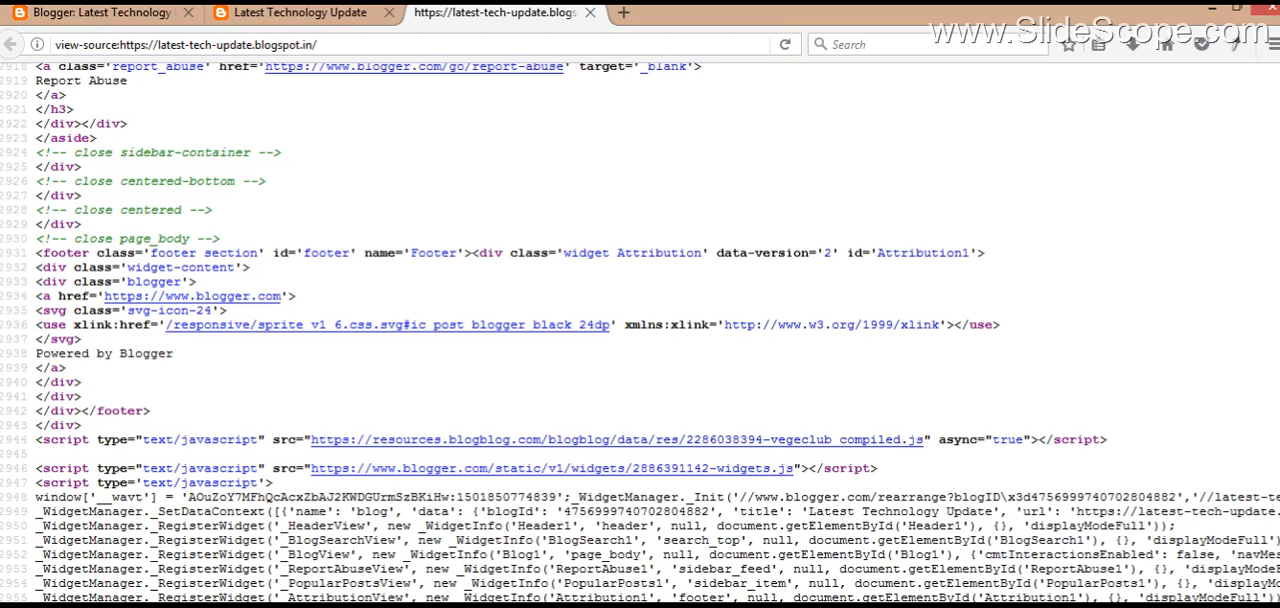
Step: Switch to the blog's page source in Firefox, search for "descrip" and highlight "title" in the og:title meta tag
type("descrip")
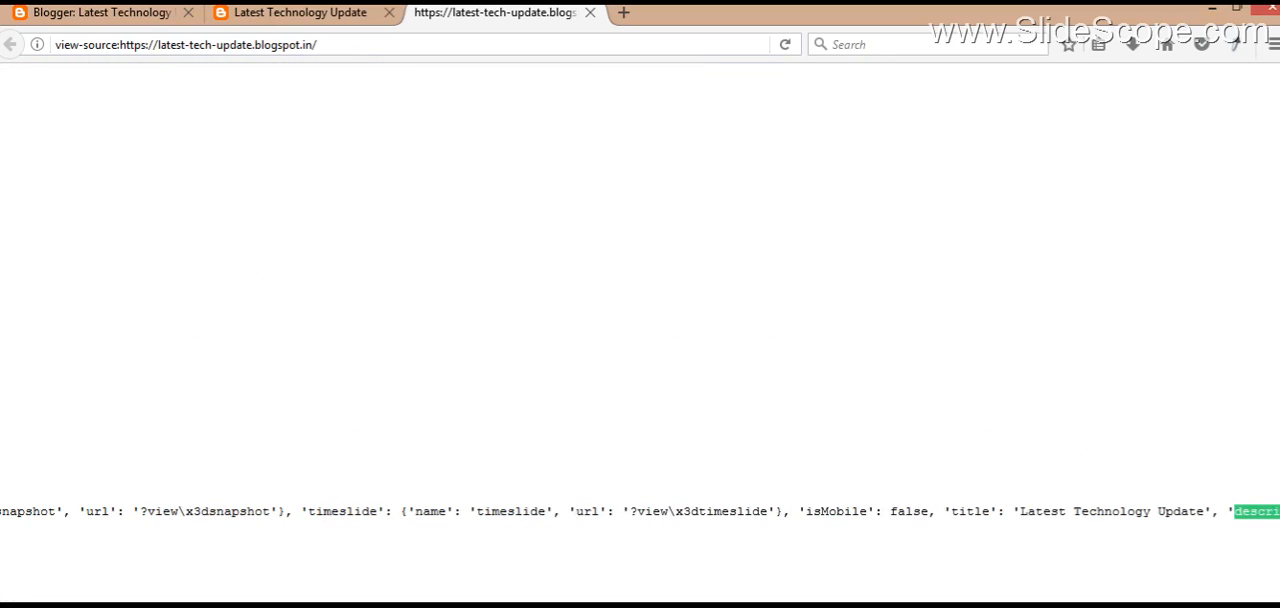
key("Return")
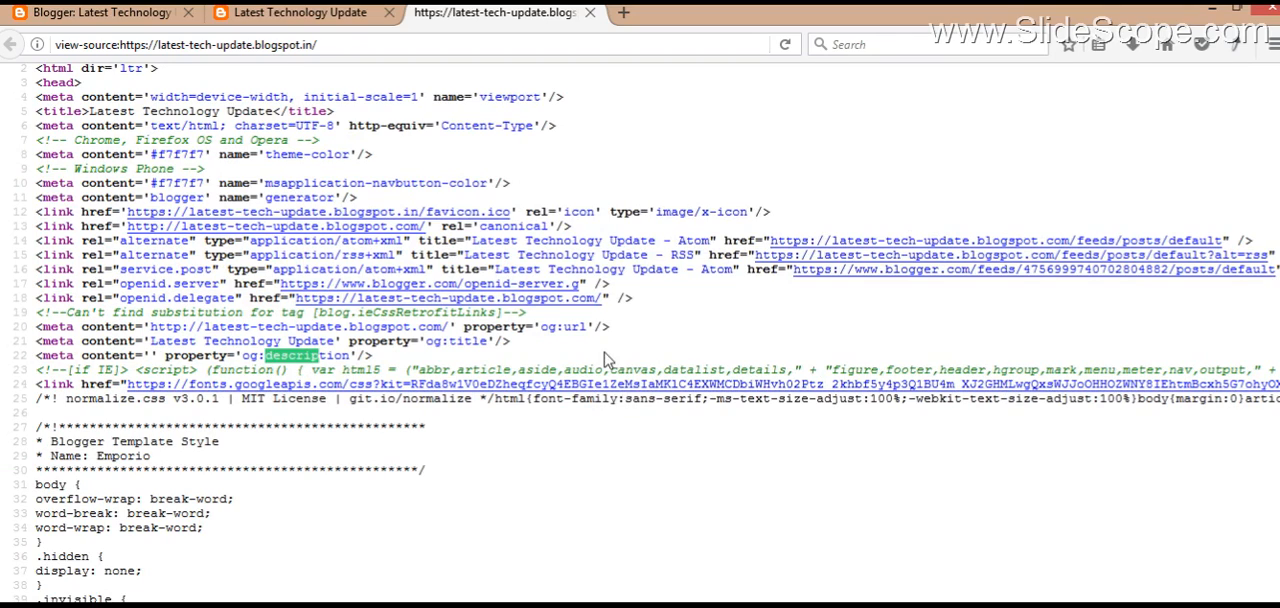
double_click(459, 340)
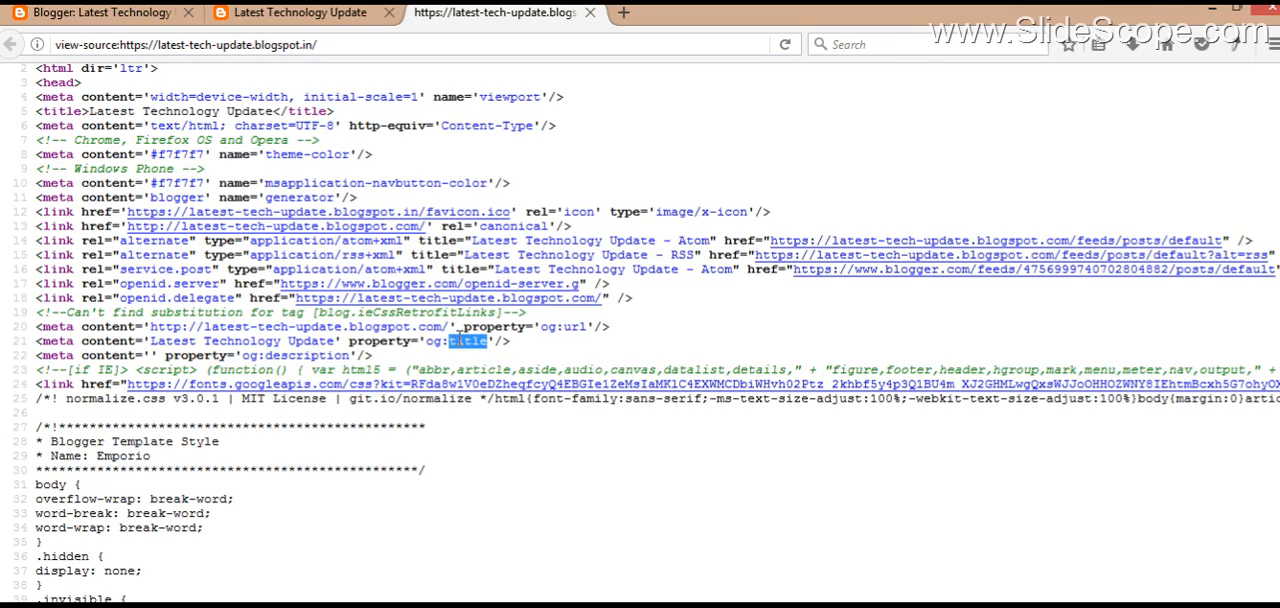
Step: Highlight the three og: meta tags and the title tag in the blog's page source
left_click(402, 357)
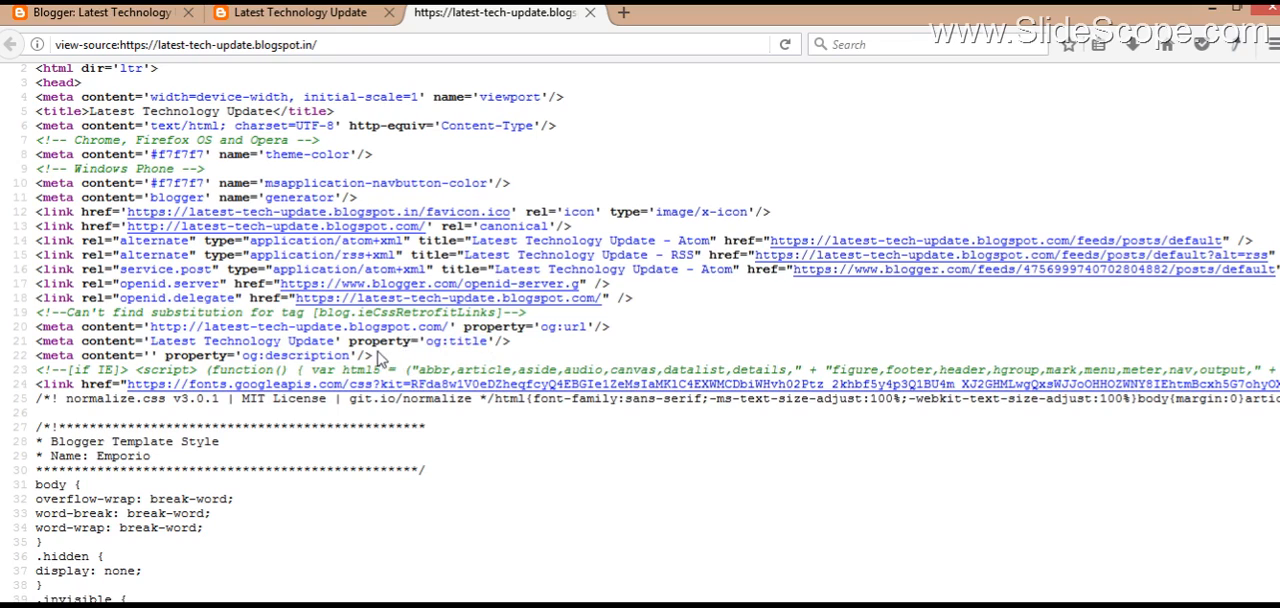
left_click_drag(377, 357, 349, 344)
left_click(30, 370)
left_click(27, 332, "shift")
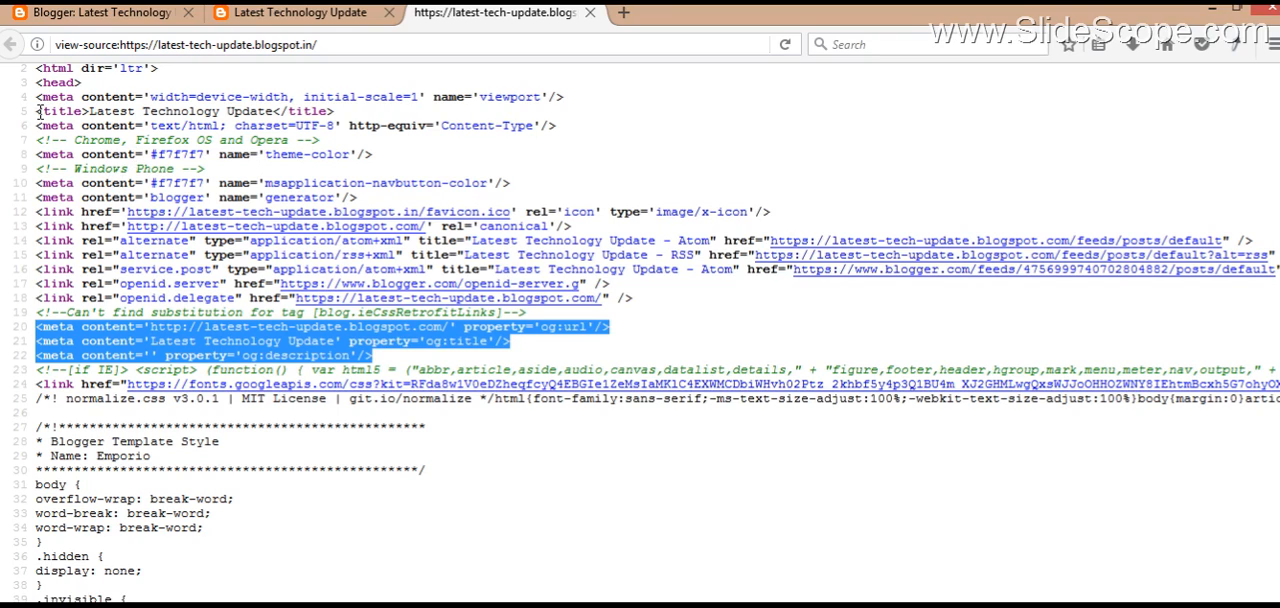
left_click_drag(40, 106, 518, 118)
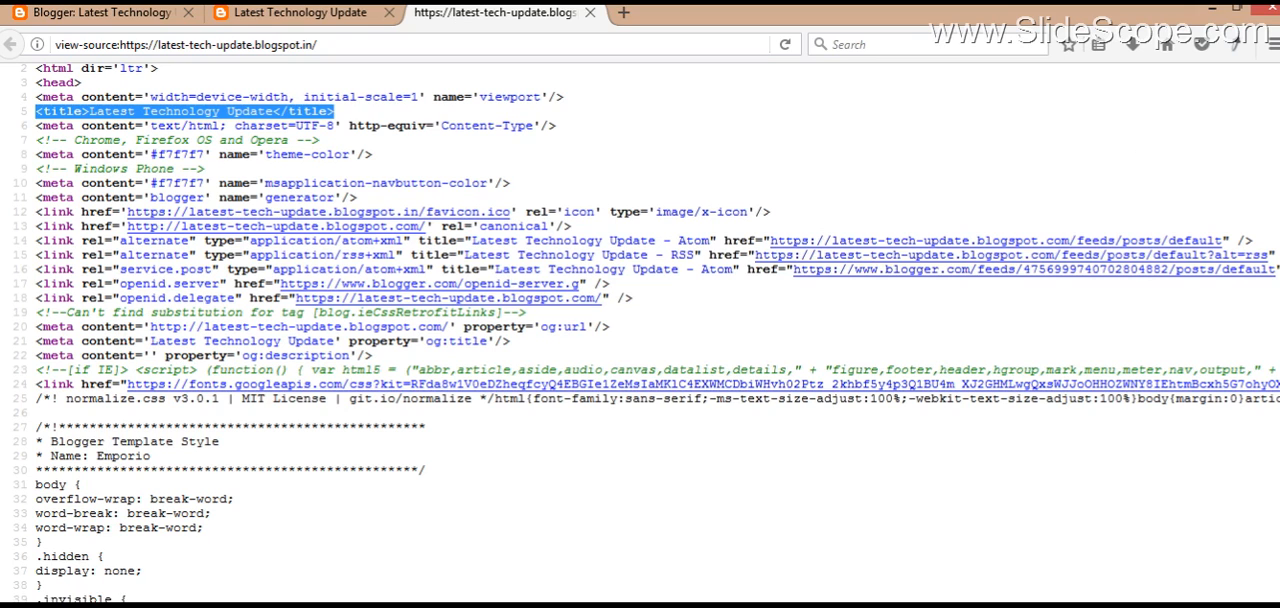
mouse_move(1278, 84)
left_mouse_down()
mouse_move(1278, 124)
mouse_move(1278, 80)
left_mouse_up()
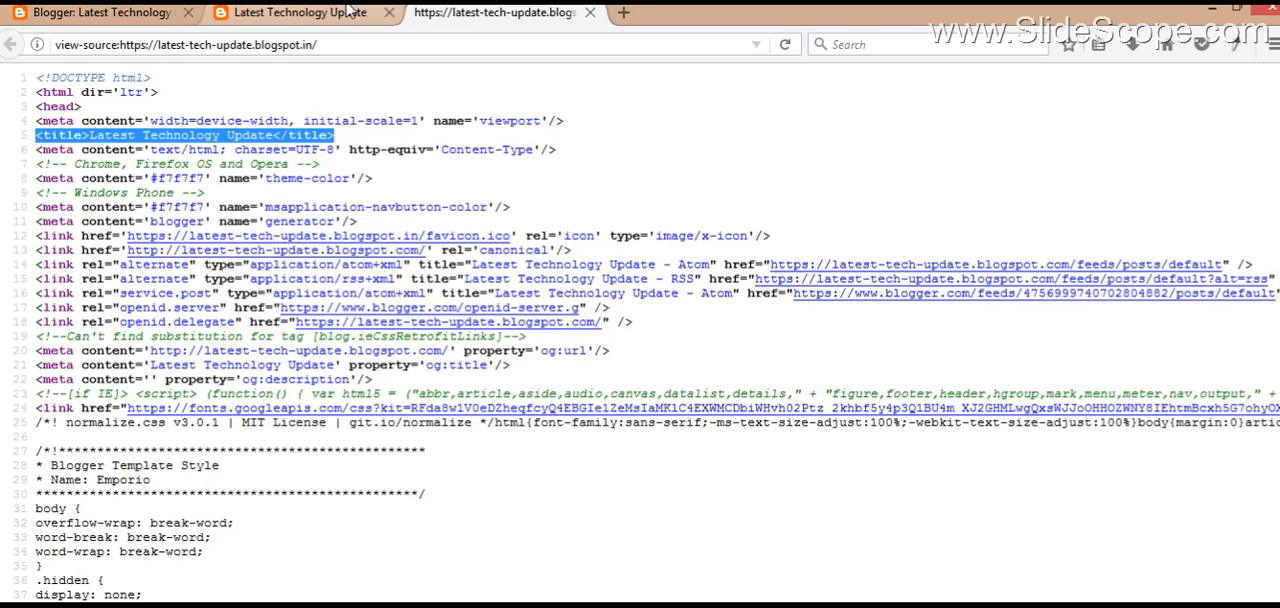
Step: Return to the Blogger dashboard's list of posts and create a new post
left_click(350, 11)
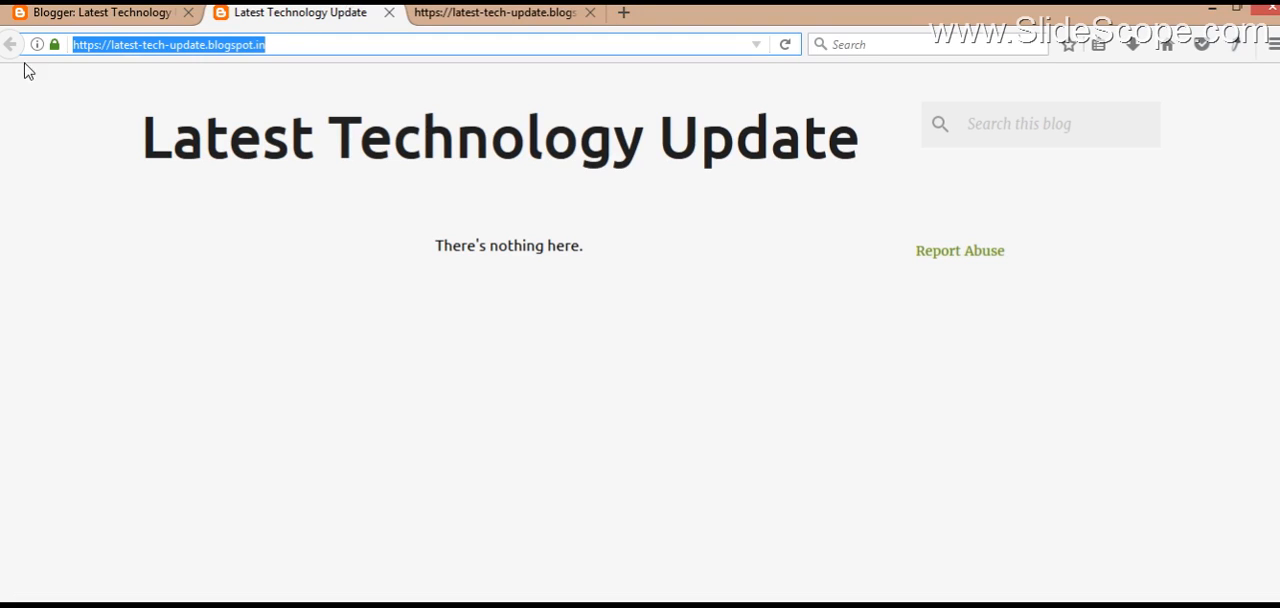
left_click(70, 11)
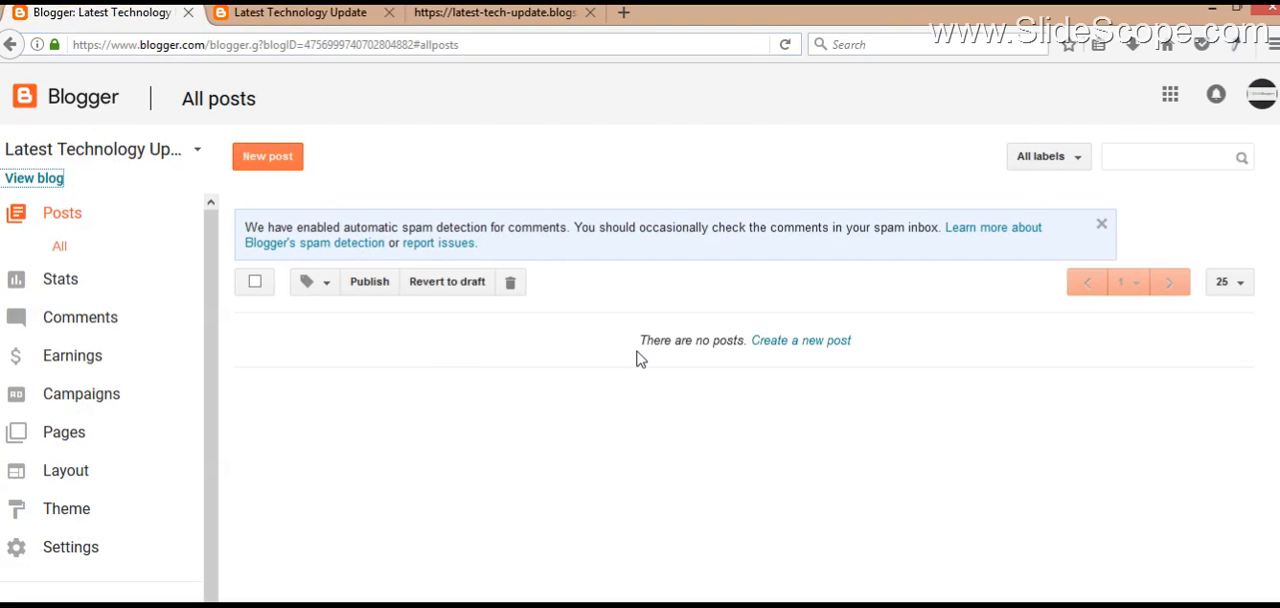
left_click(786, 346)
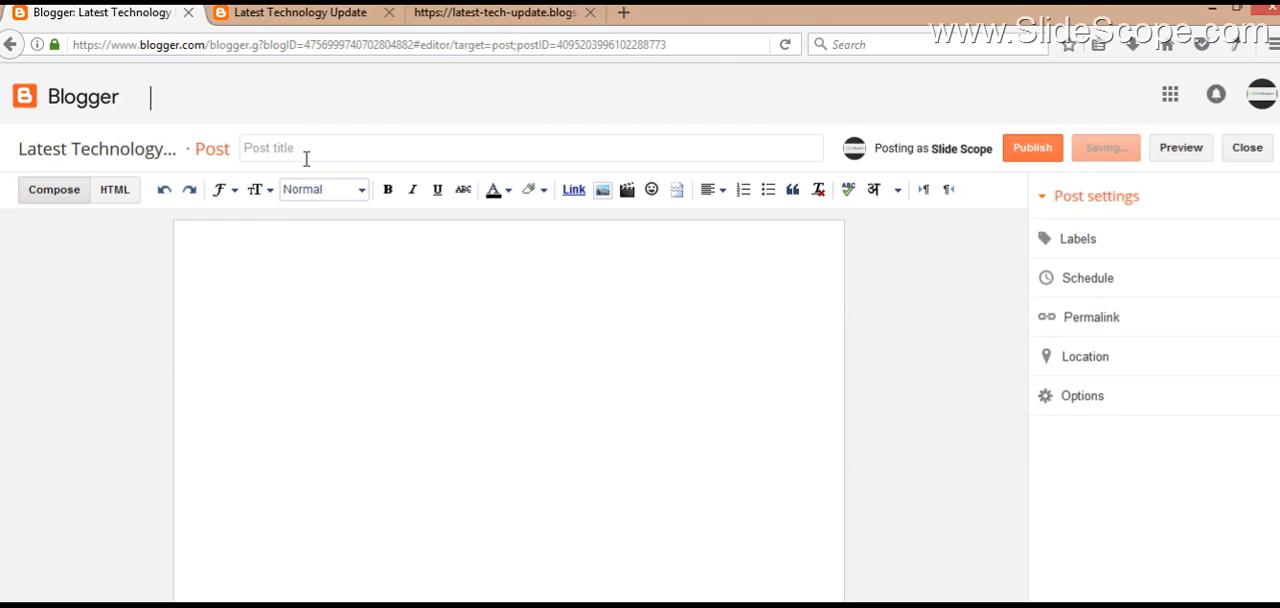
Step: Title the new post "Abc android phone launched with latest features"
left_click(307, 157)
type("Abc android phone launched w")
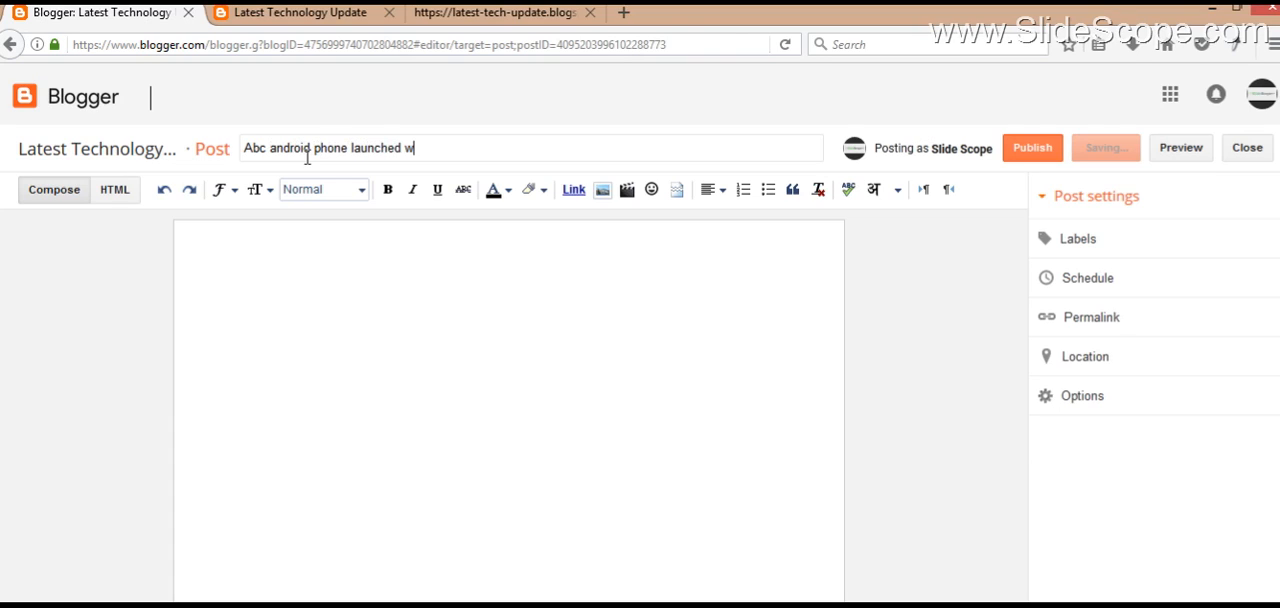
type("ith latest features")
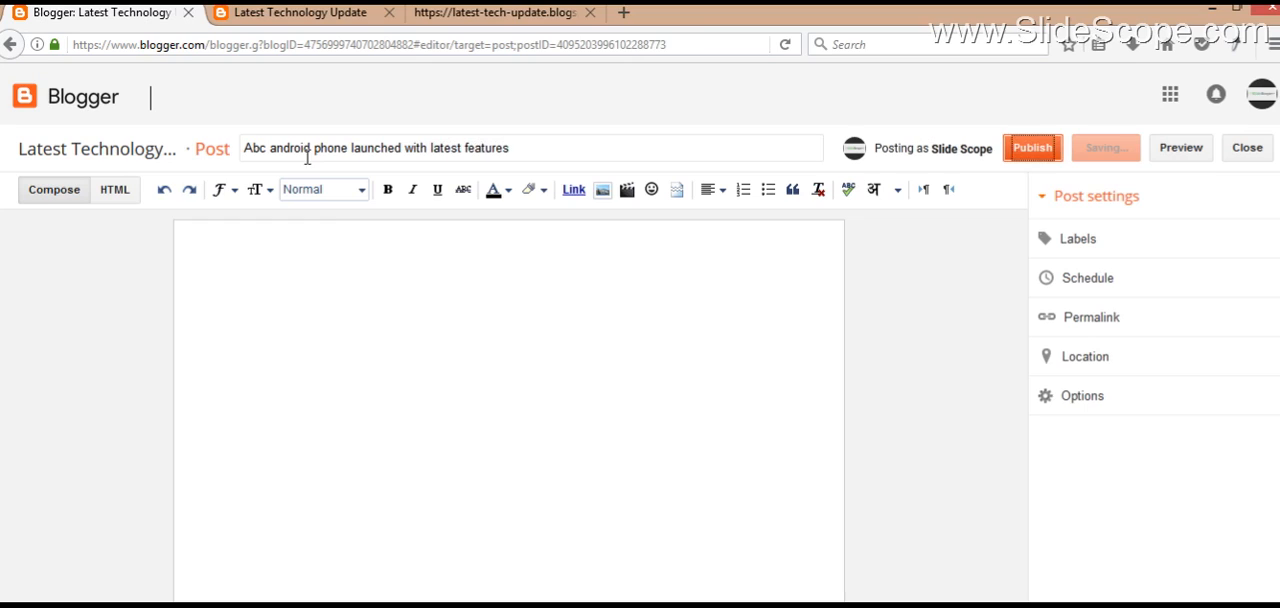
Step: Begin the post body with the sentence "Abc has launched a new mobile with some latest features."
left_click(337, 238)
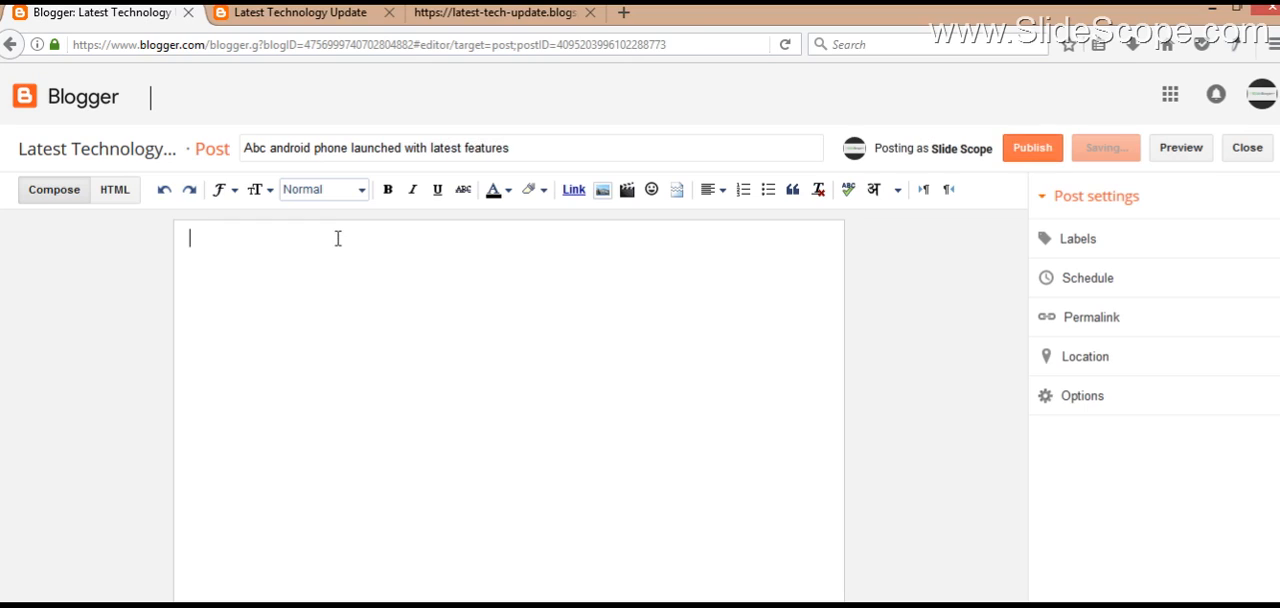
type("We")
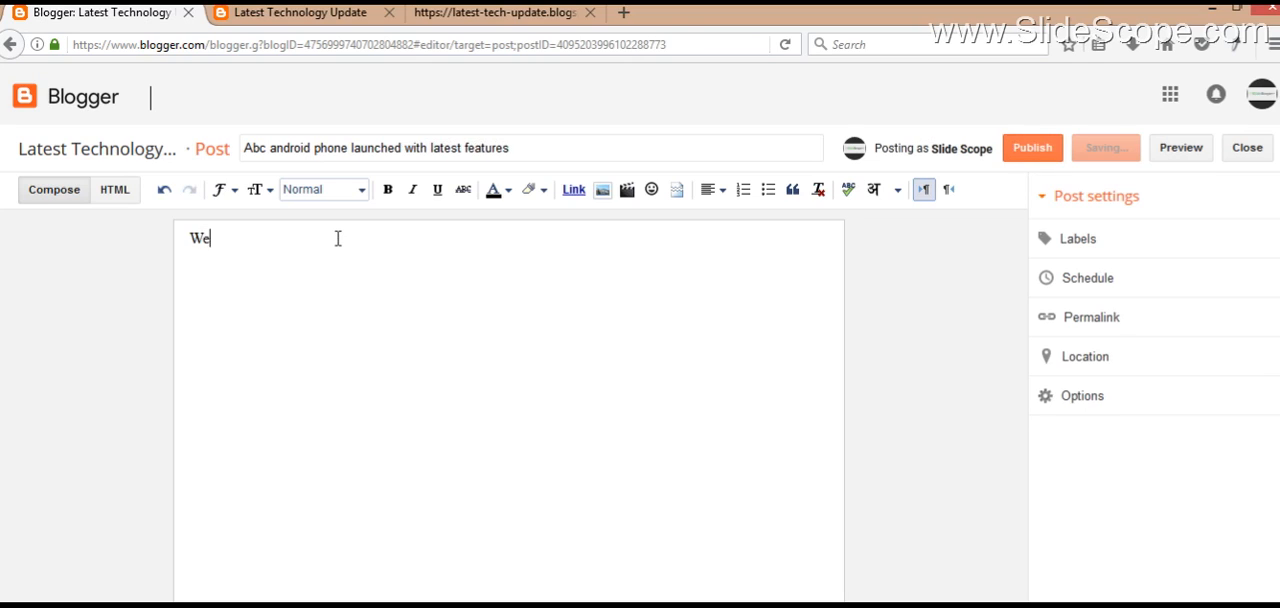
key("BackSpace")
key("BackSpace")
type("Abc has launched ")
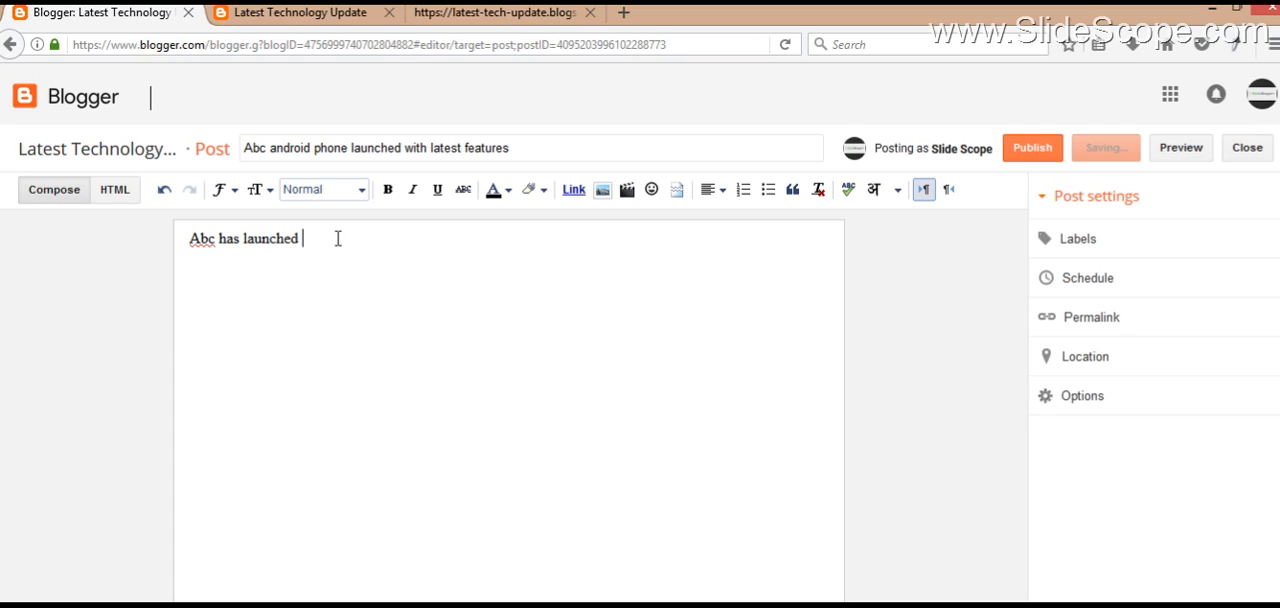
type("a new mobile with some late")
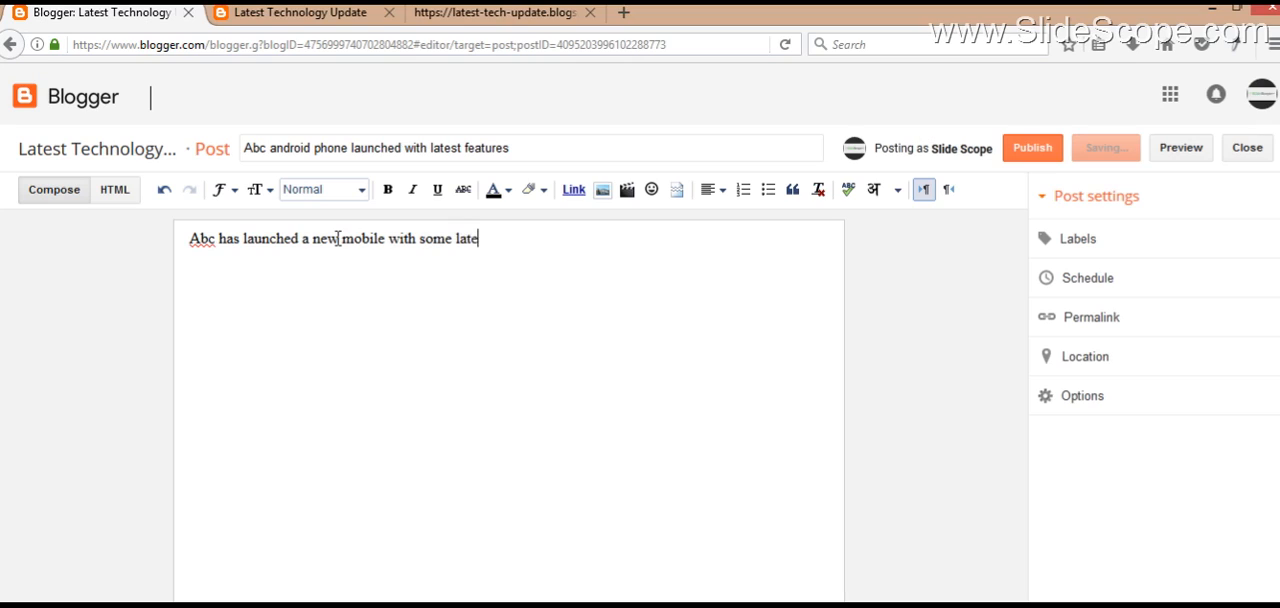
type("st features. It has ander")
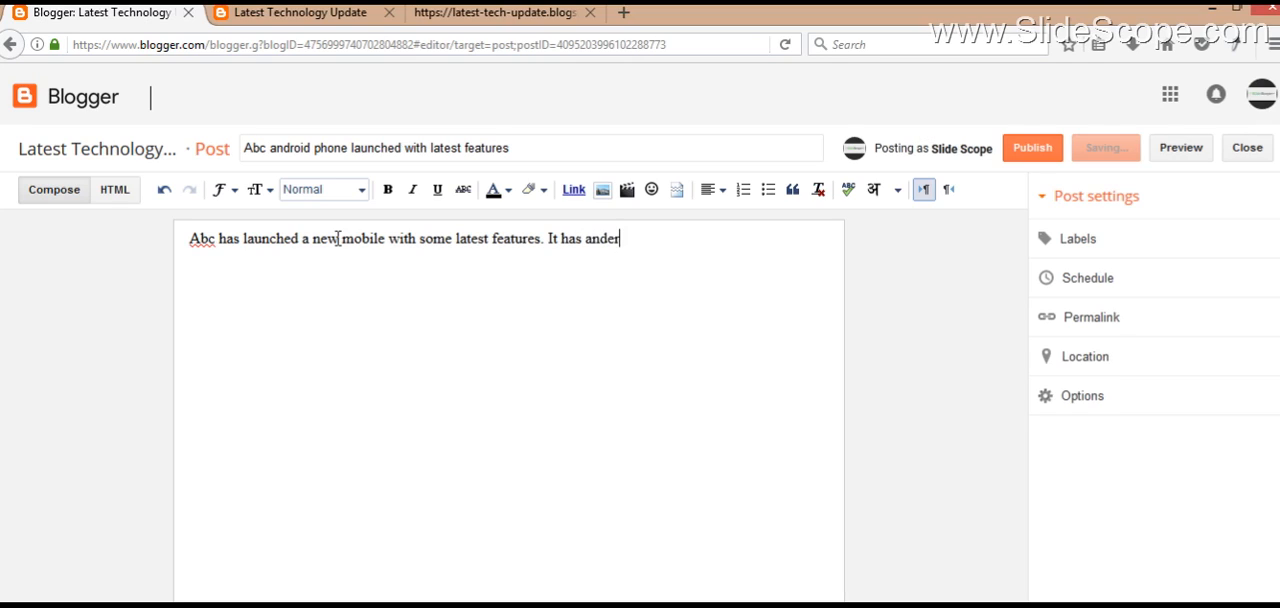
Step: Add the sentence "It has android and 13 mp camera." to the post body
key("BackSpace")
type("roid and 13 mp cameera")
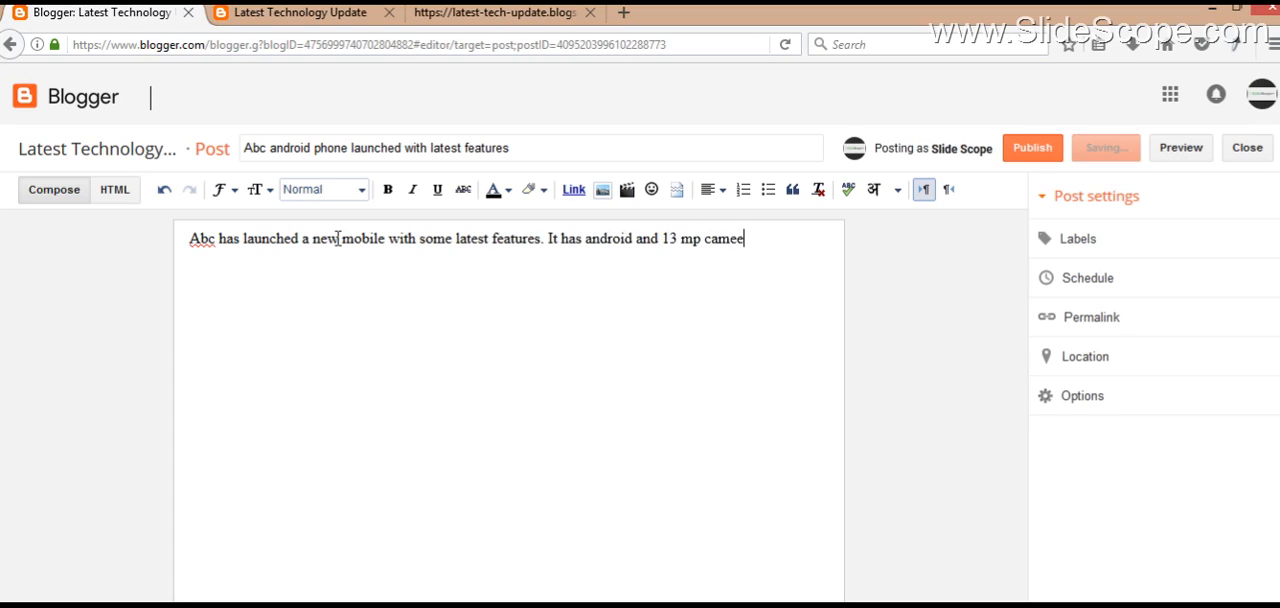
key("BackSpace")
key("BackSpace")
key("BackSpace")
type("ra")
Step: Turn on Hindi transliteration and write "नया" on a new line below the English text
left_click(873, 189)
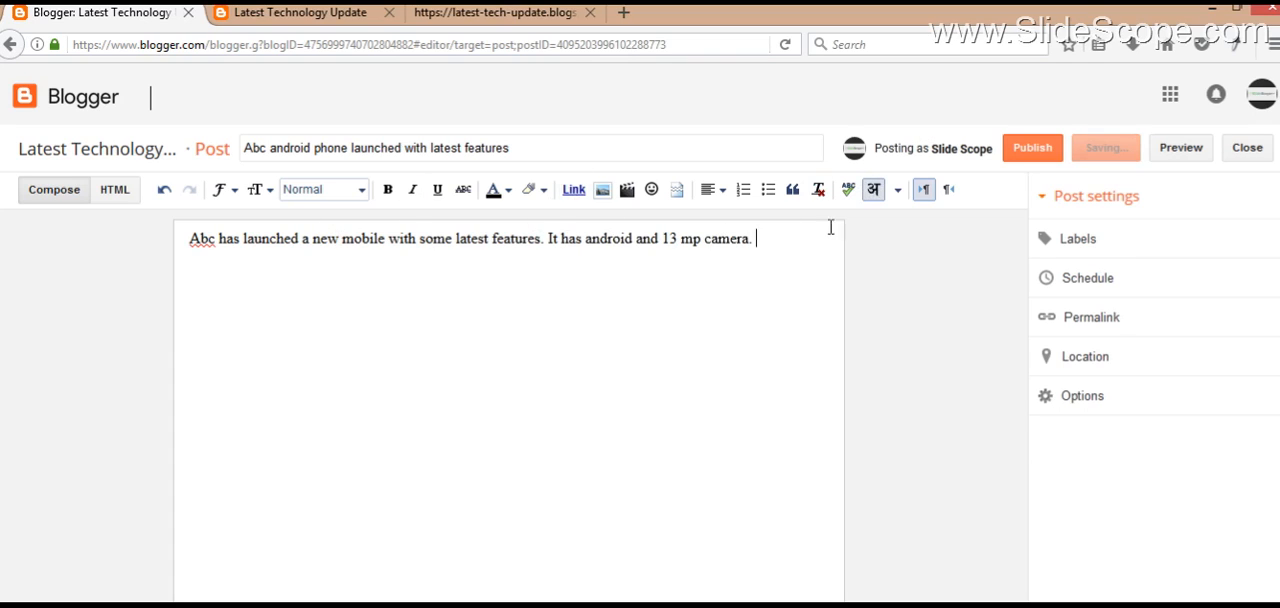
key("Return")
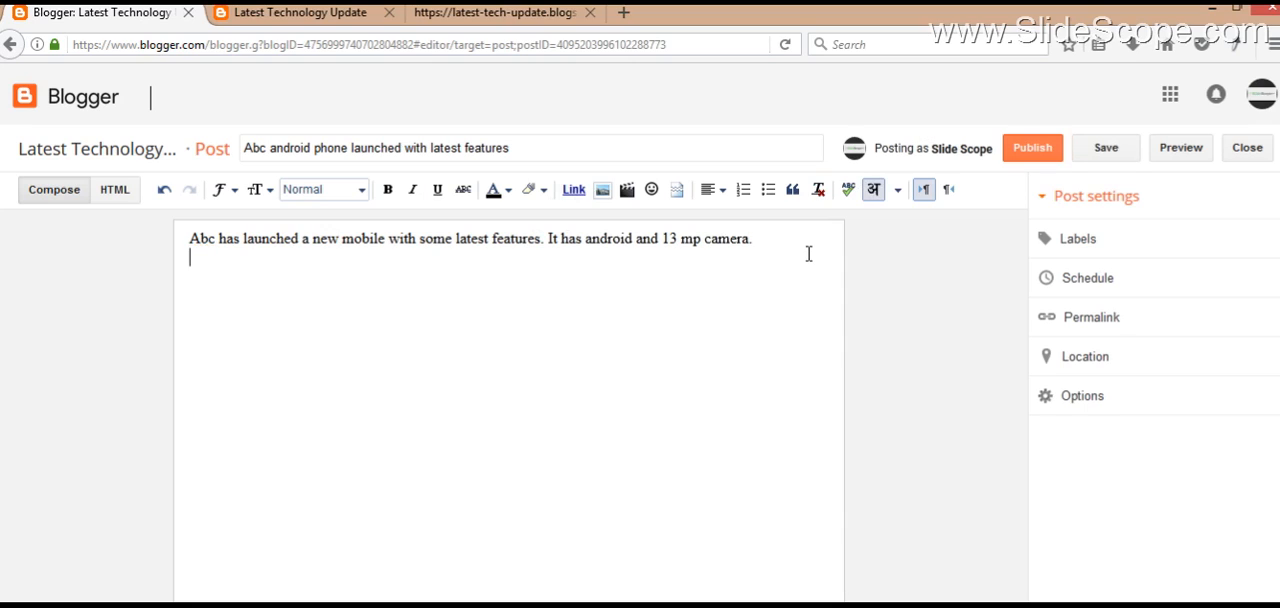
type("naya phone launch")
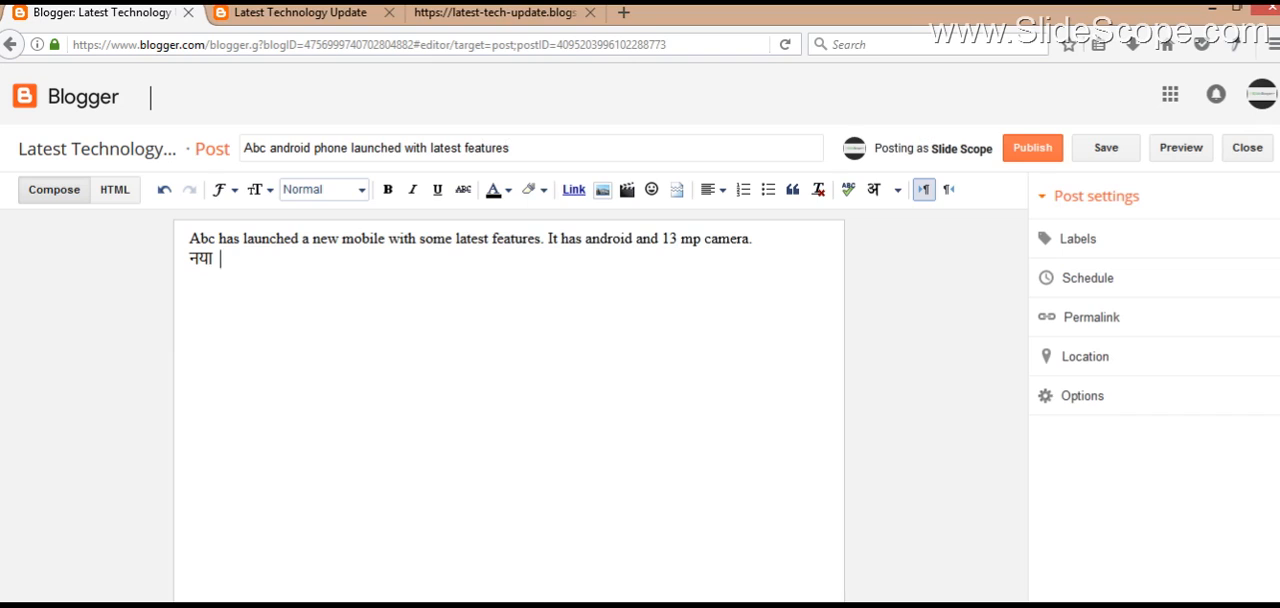
Step: Review the sources for adding images to the post, including this blog, the Google album archive and the phone
left_click(602, 189)
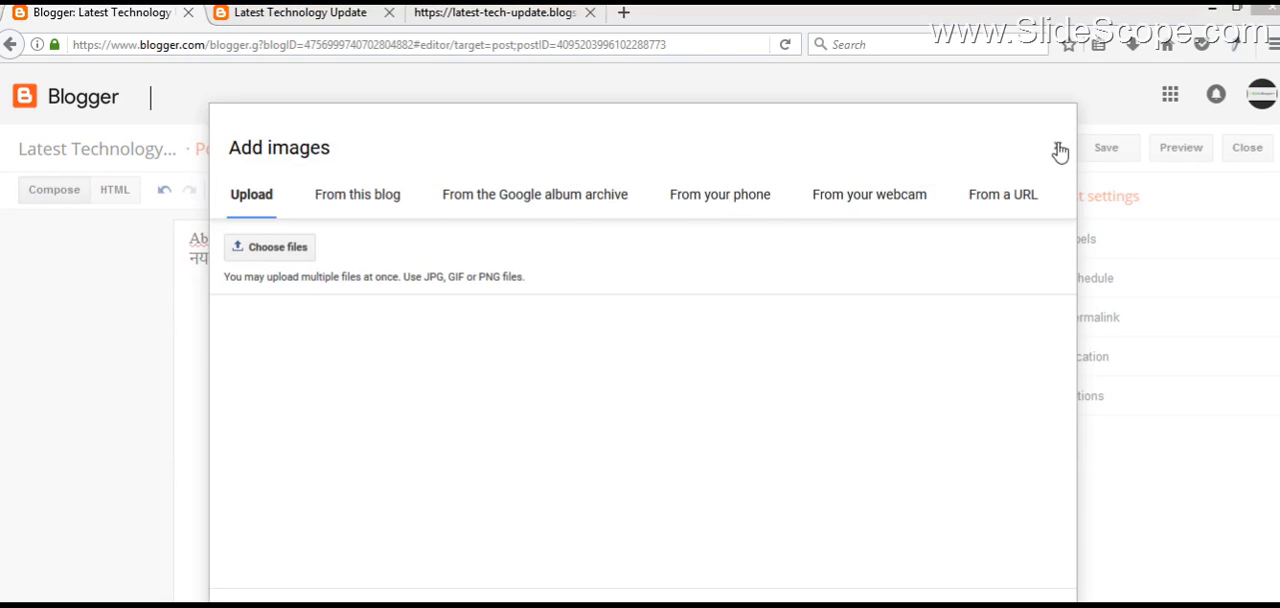
left_click(1057, 147)
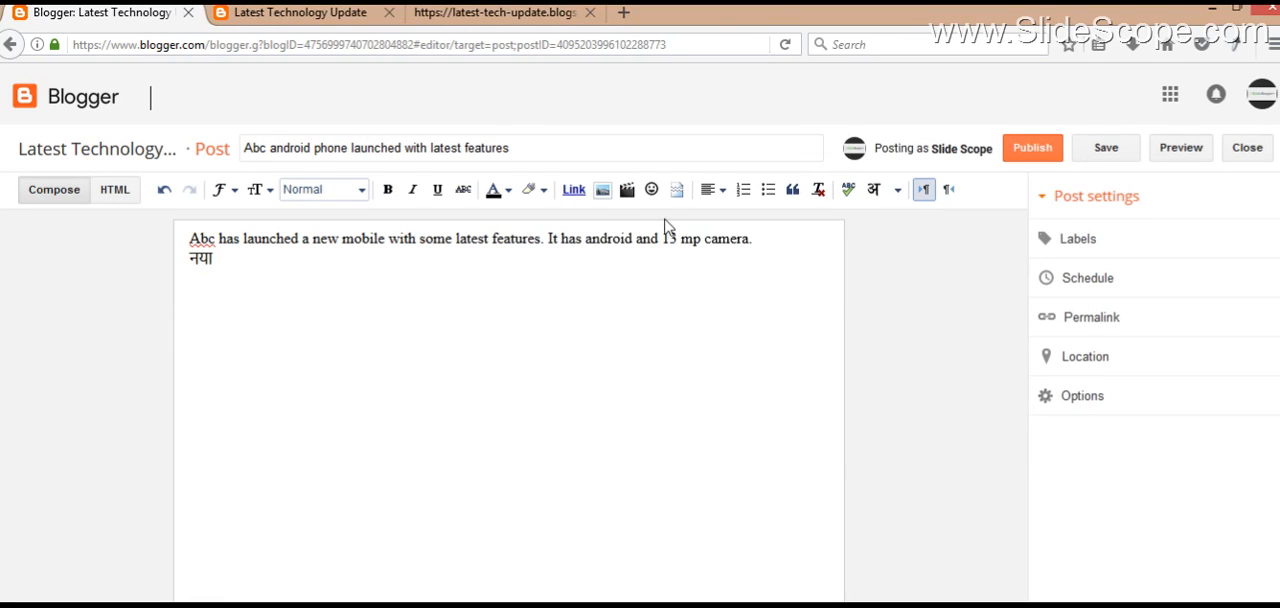
left_click(602, 190)
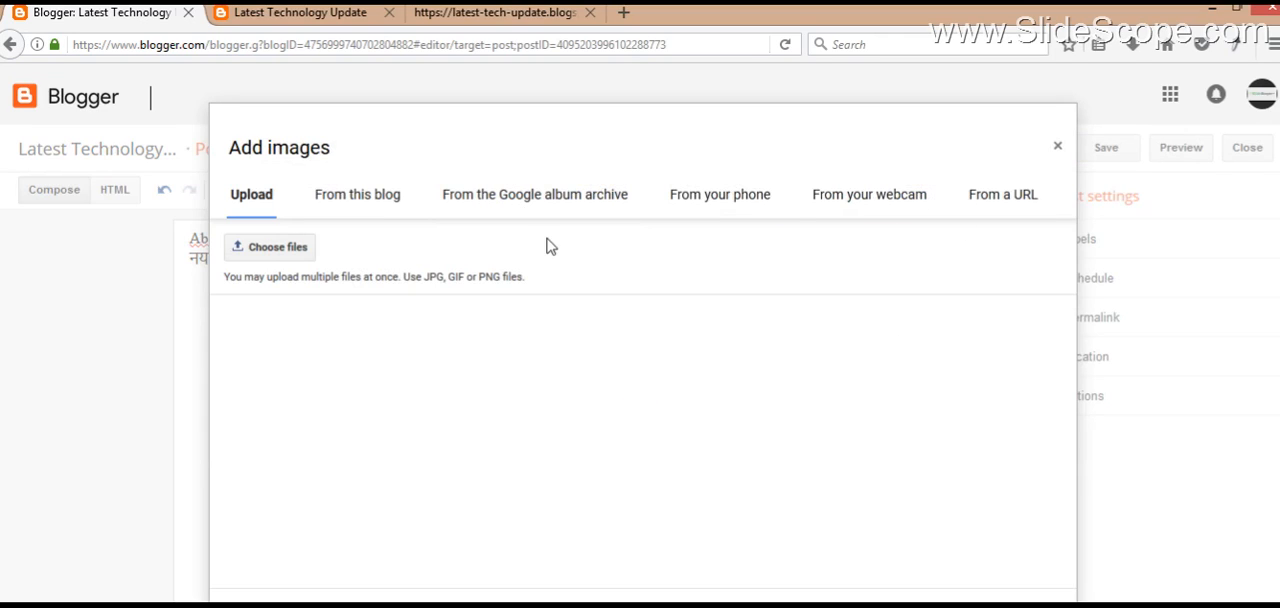
left_click(362, 197)
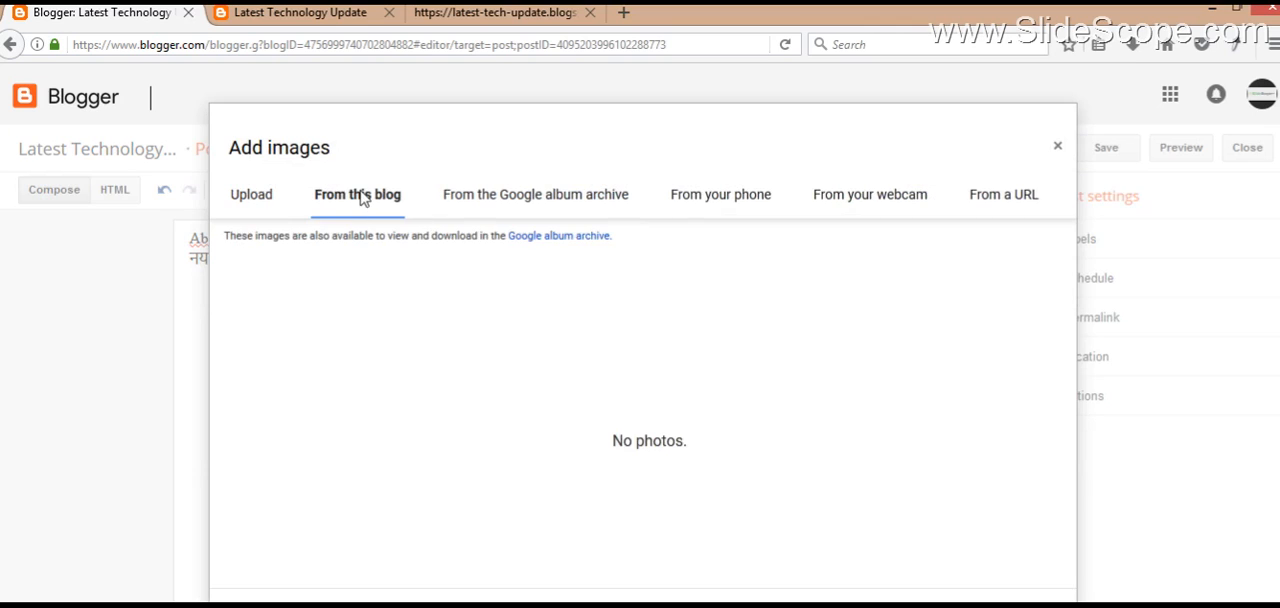
left_click(566, 191)
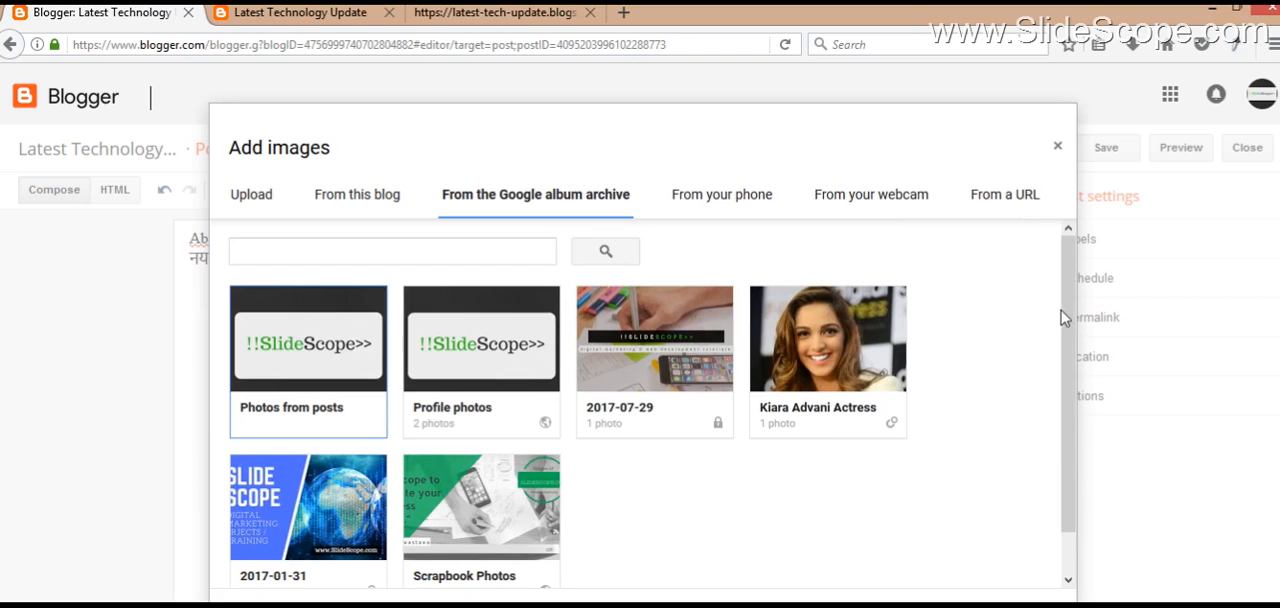
left_click_drag(1078, 368, 1075, 527)
scroll(900, 400, "up", 2)
left_click(752, 192)
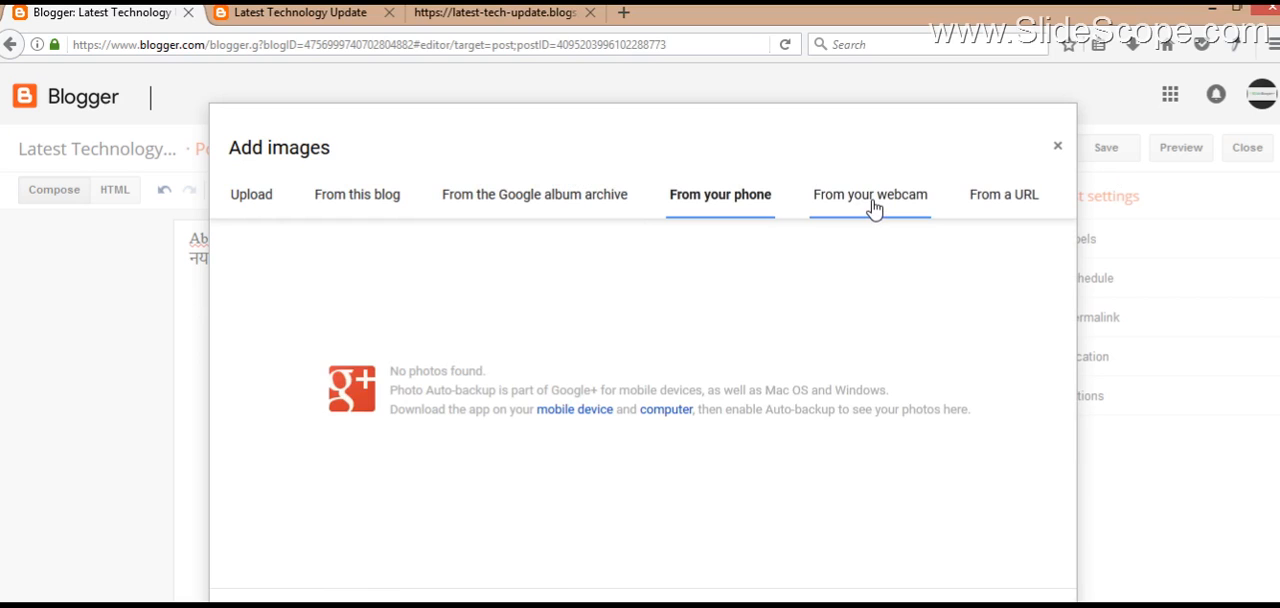
left_click(350, 606)
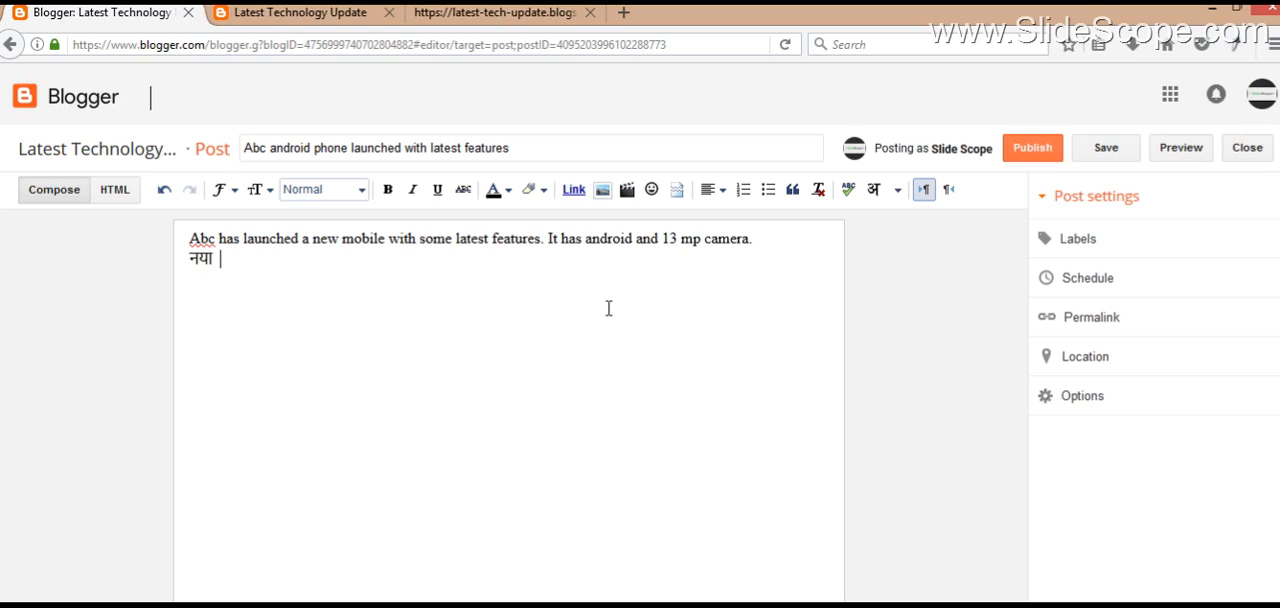
type("alt")
key("shift+Left")
key("shift+Left")
key("shift+Left")
key("BackSpace")
Step: Insert the orange Blogger phone picture as an uploaded image below the Hindi text and dismiss the error notice
left_click(602, 189)
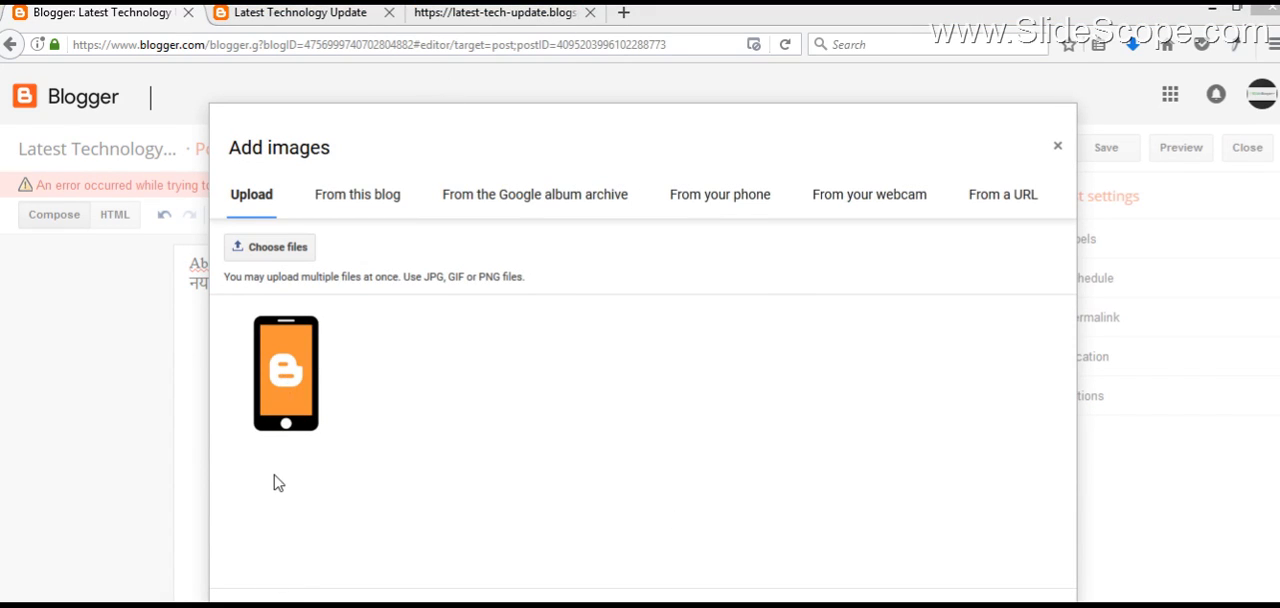
left_click(294, 388)
left_click(268, 604)
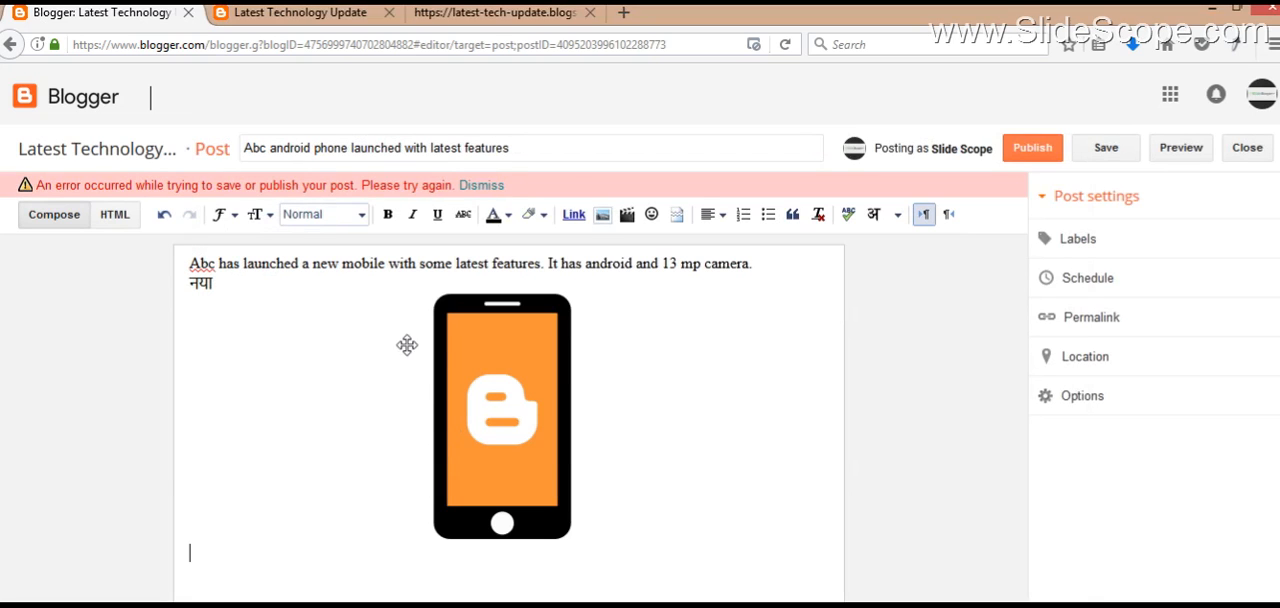
left_click(481, 186)
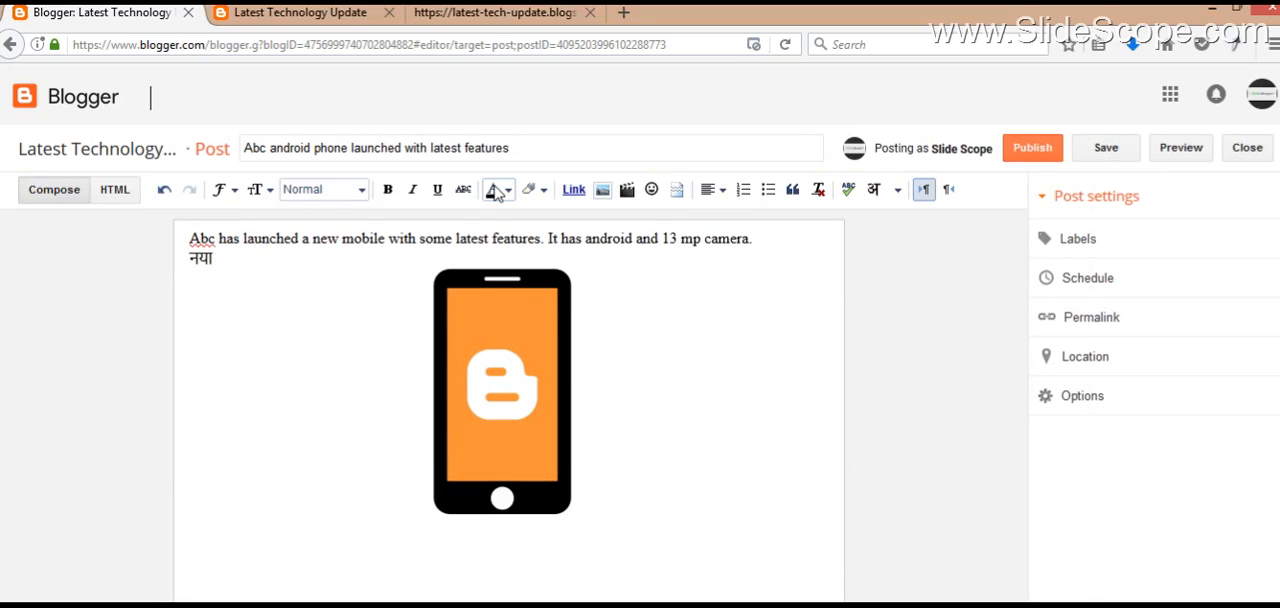
Step: Try left and right alignment on the phone image and set it back to centre
left_click(542, 391)
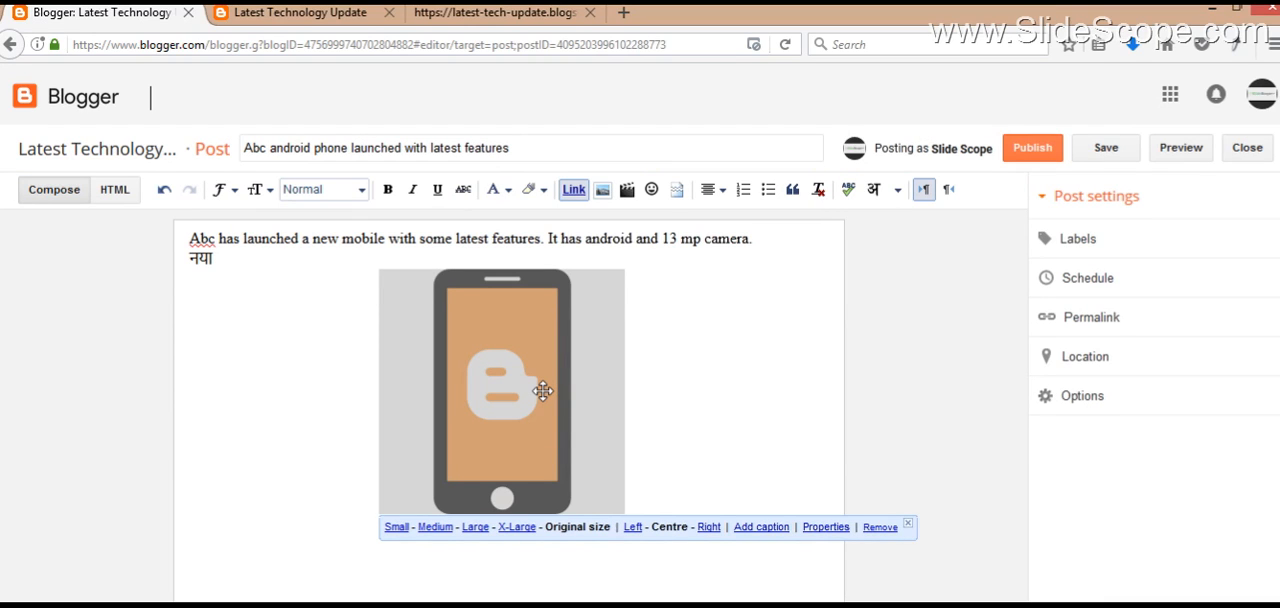
left_click(479, 364)
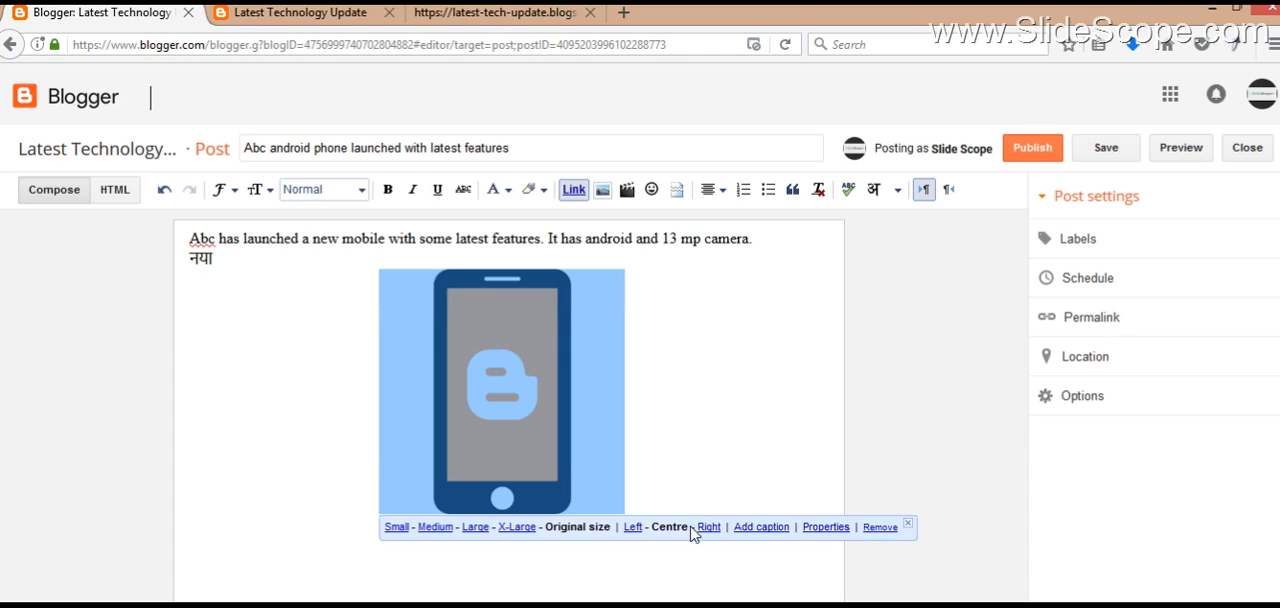
left_click(633, 527)
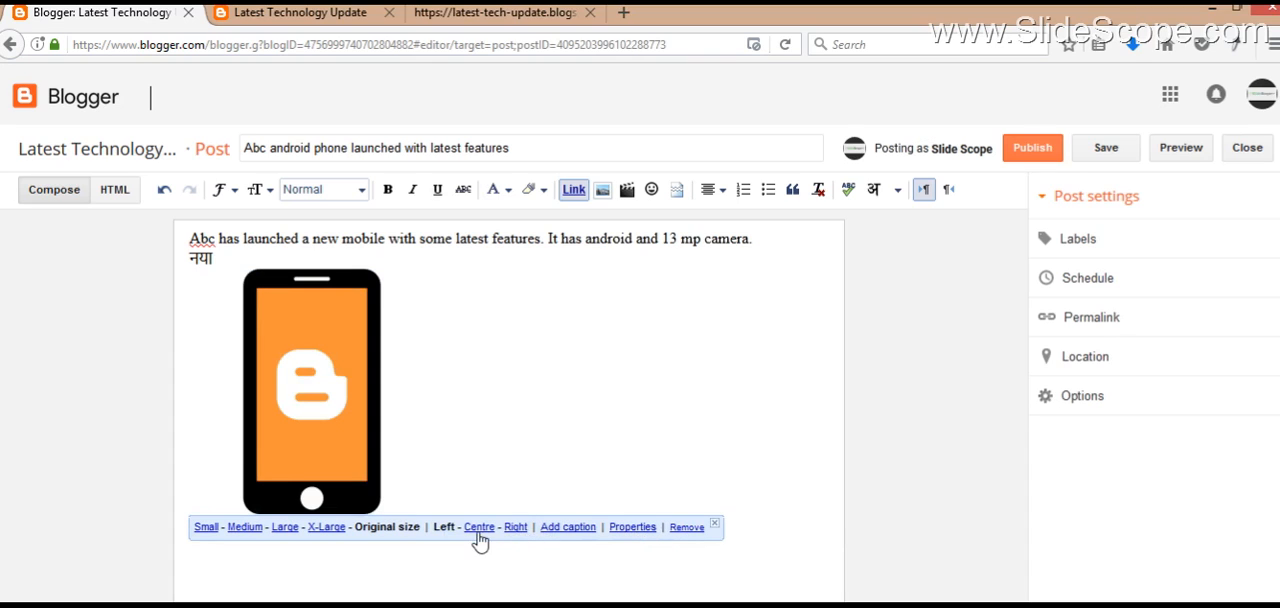
left_click(516, 527)
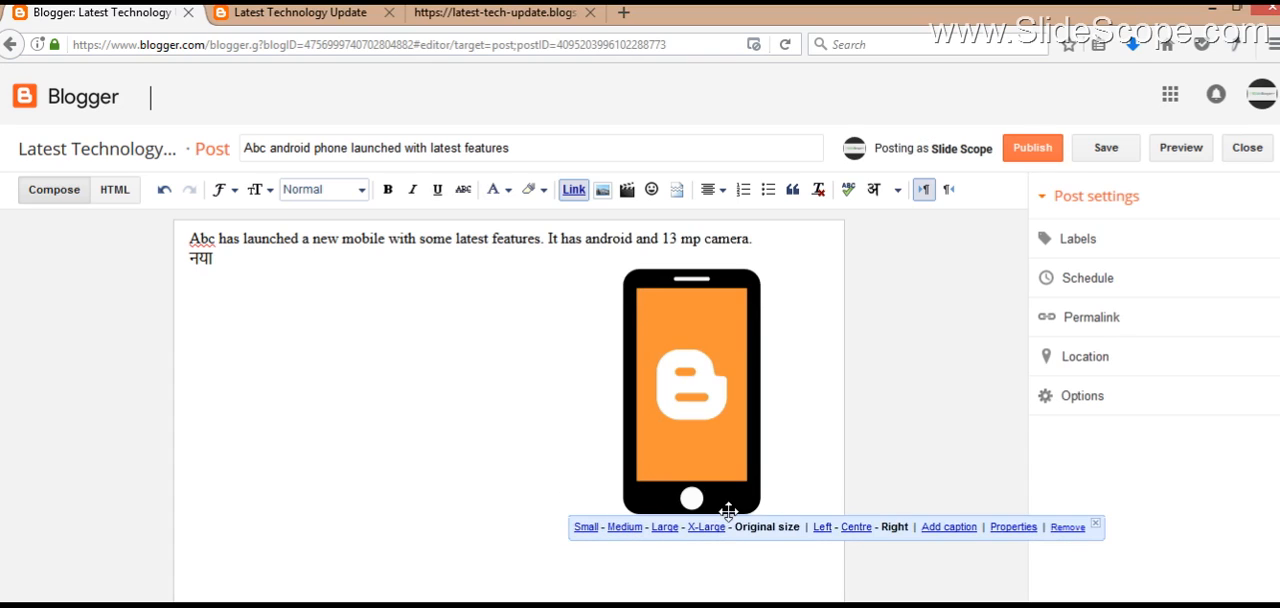
left_click(852, 530)
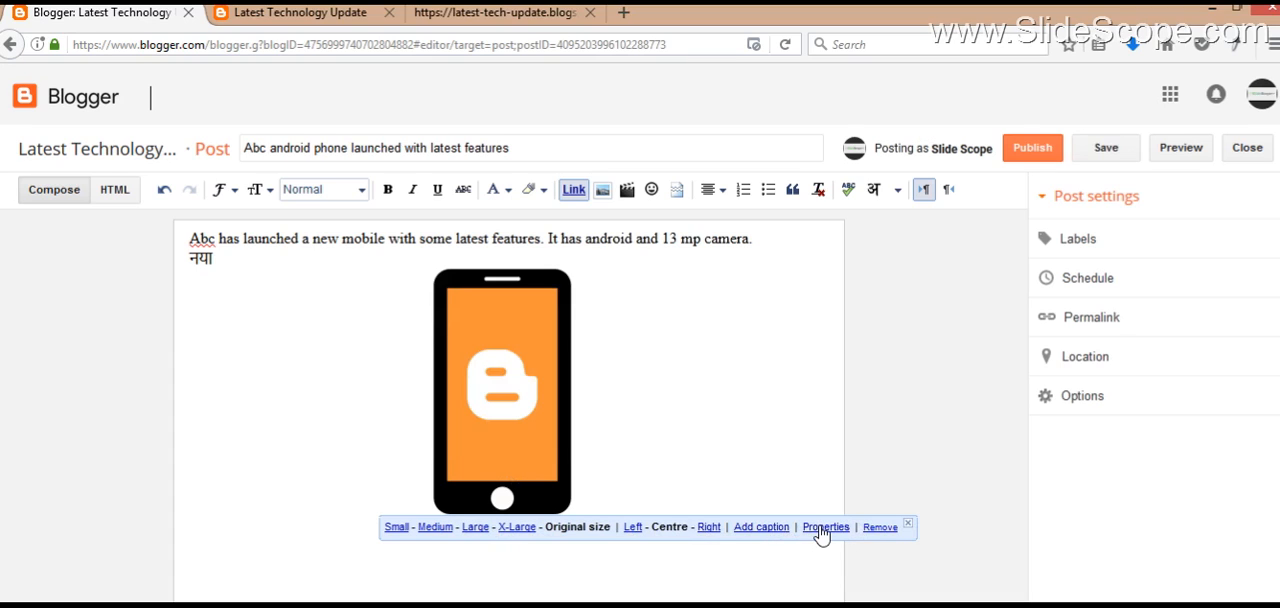
Step: Set both the title text and the ALT text of the phone image to "Abc Mobile Phone"
left_click(824, 527)
left_click(563, 370)
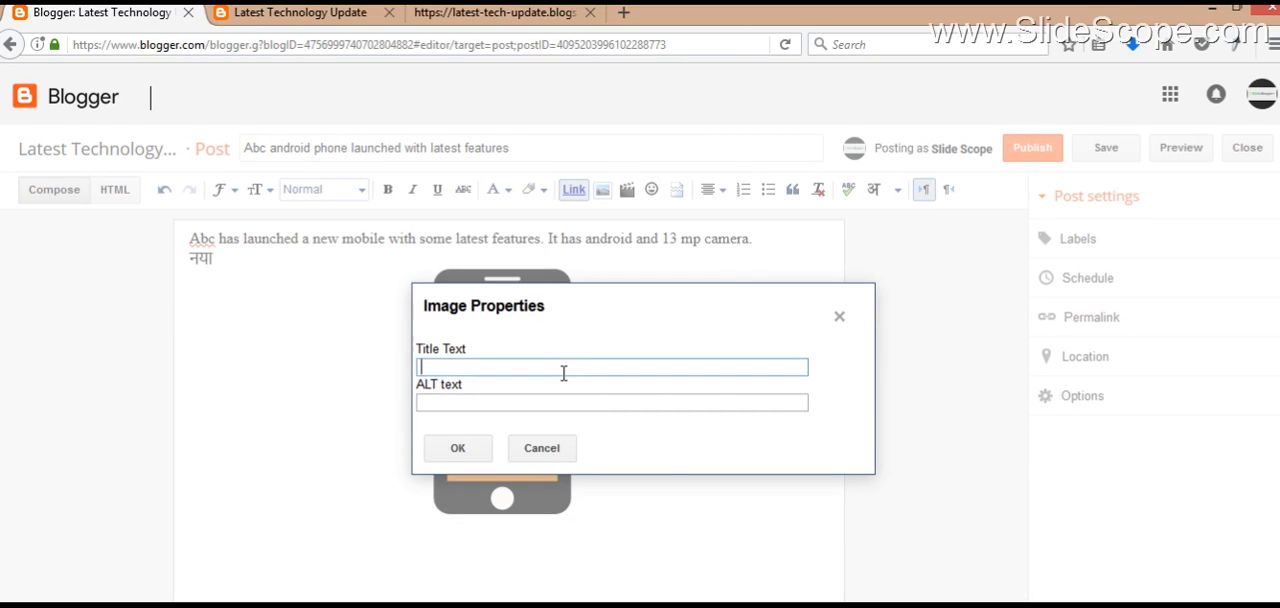
type("New M")
key("ctrl+a")
type("Abc Mobile Phone")
key("Tab")
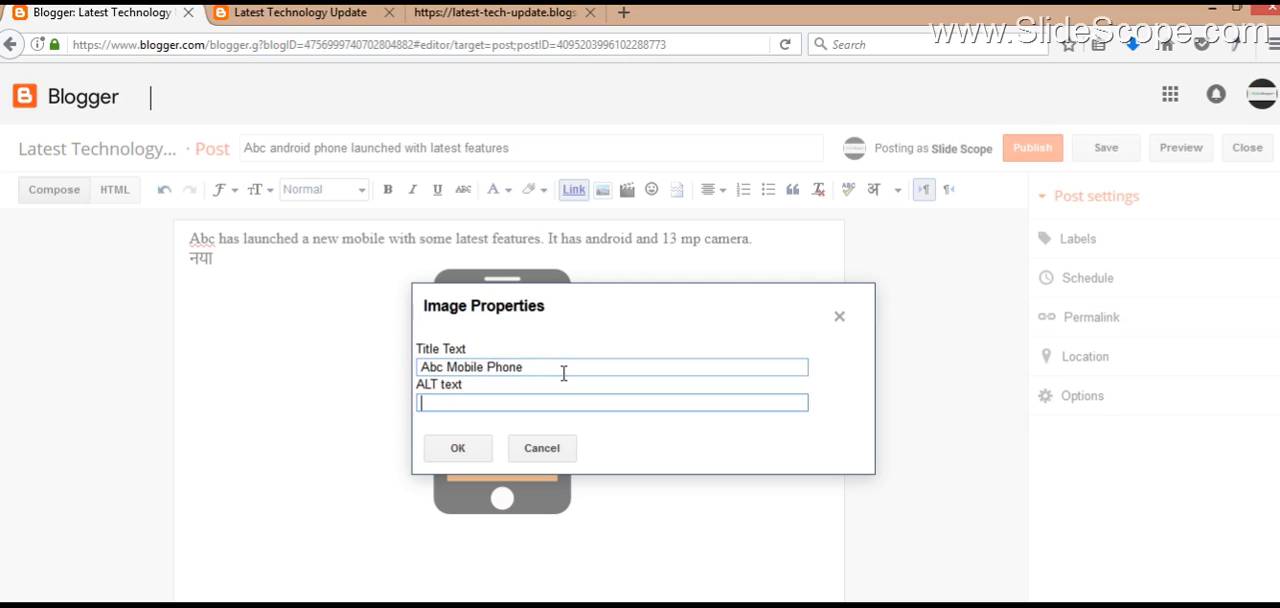
type("Abc Mobile Phone")
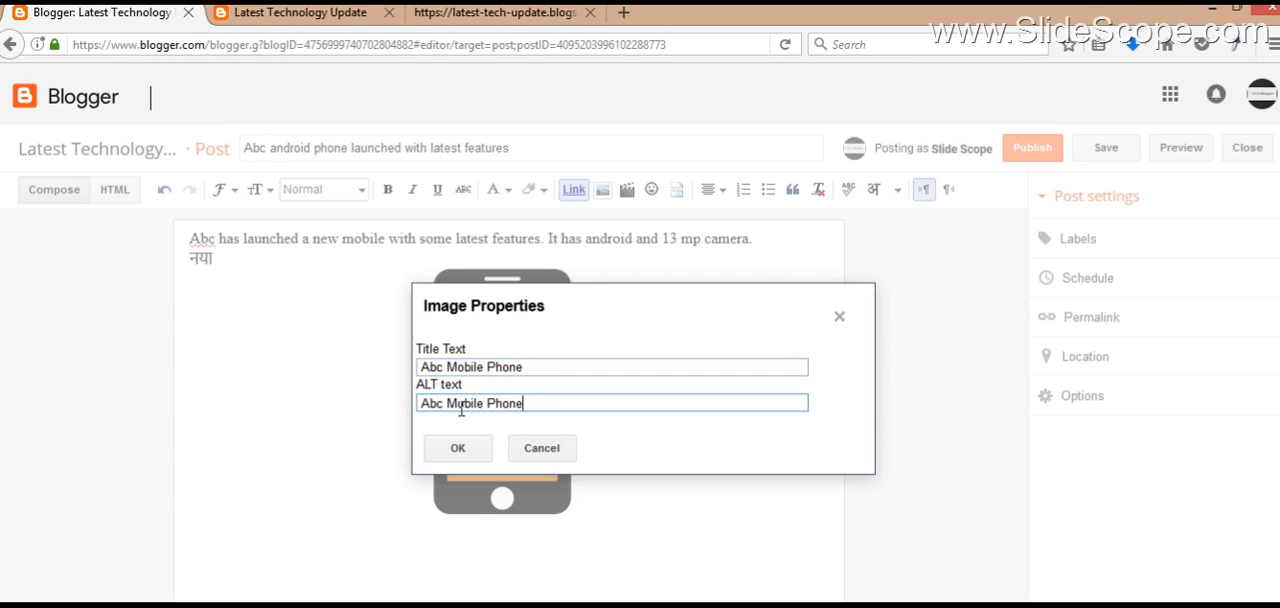
left_click(460, 450)
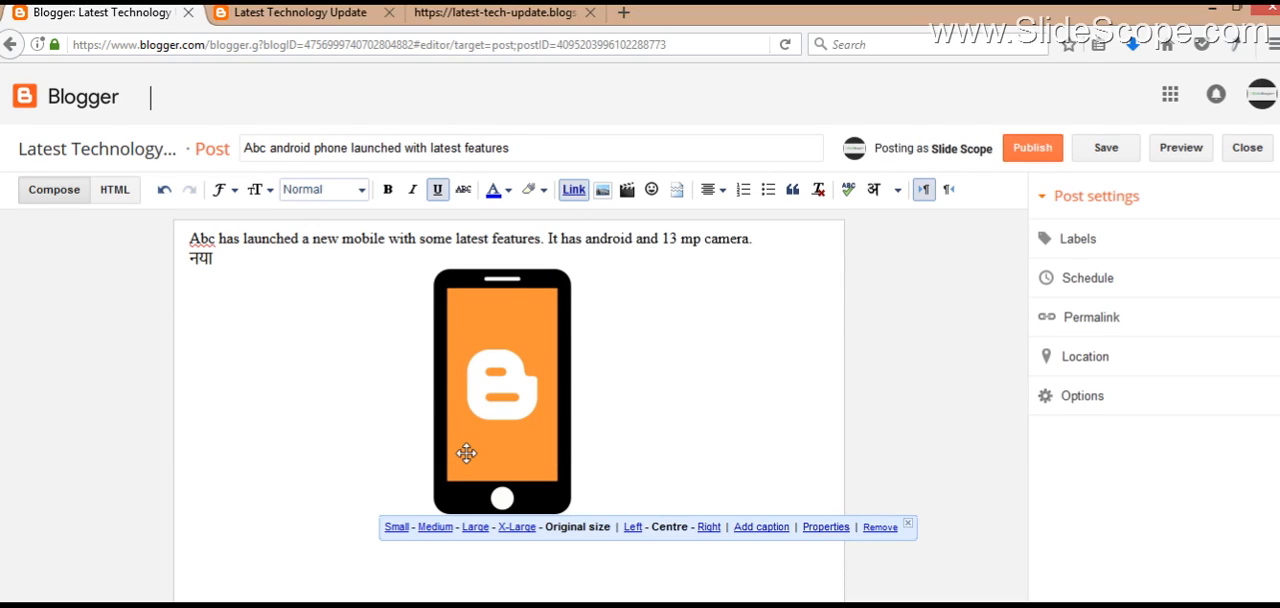
Step: Review the post title and body wording and check the title text on the phone image
double_click(362, 150)
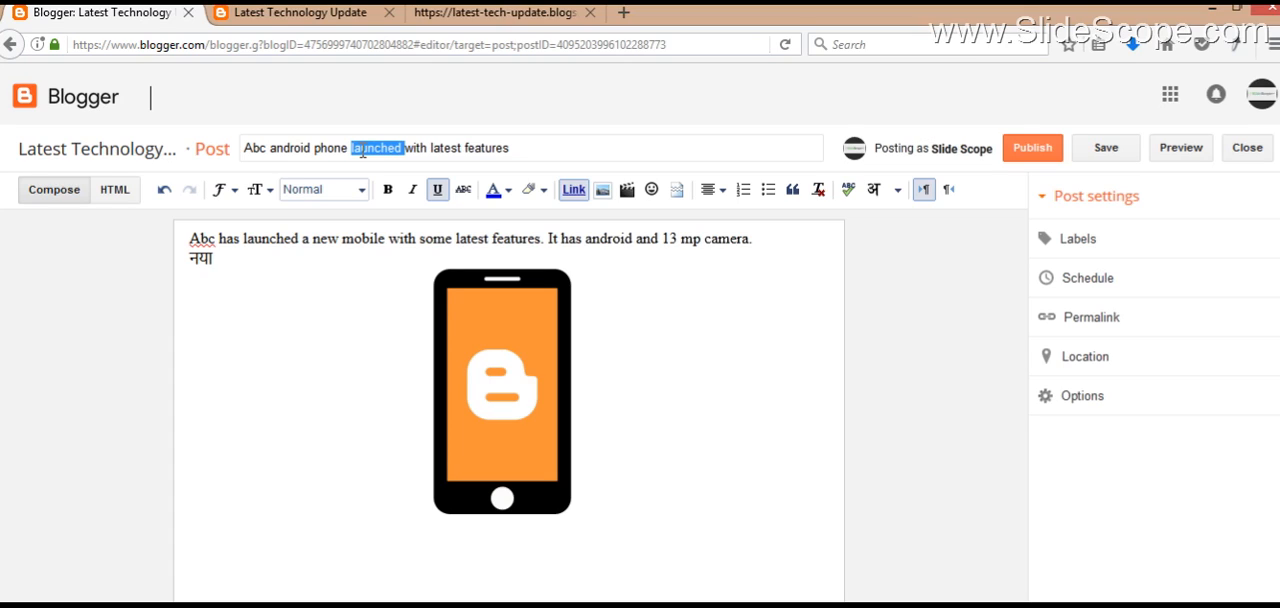
left_click(265, 236)
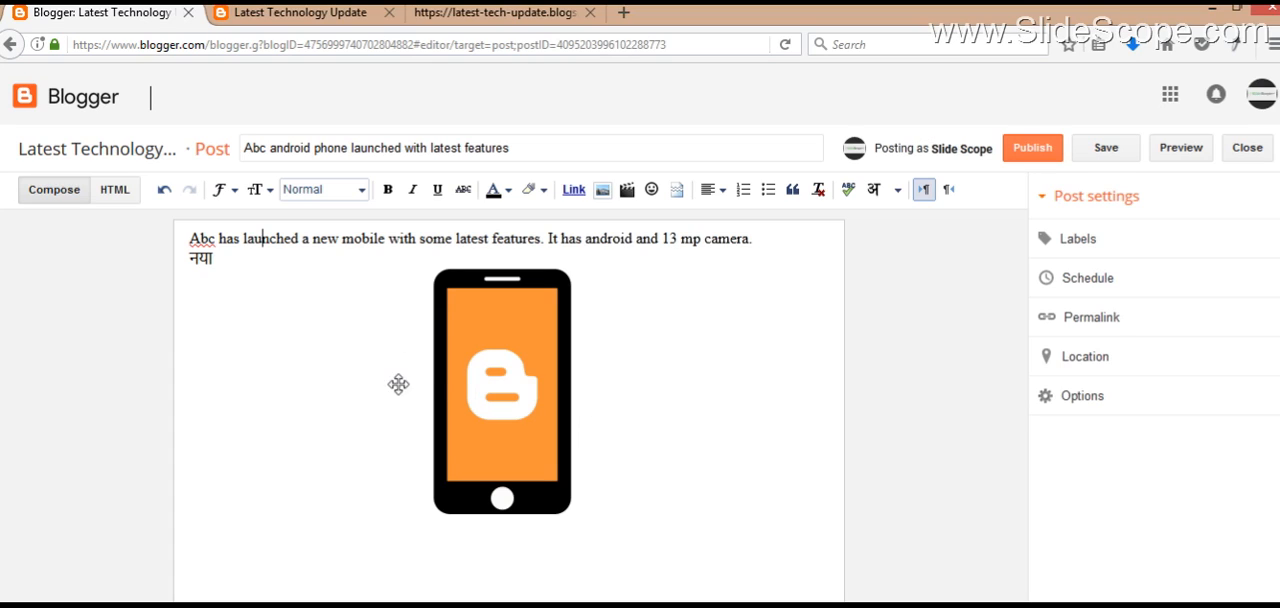
mouse_move(476, 376)
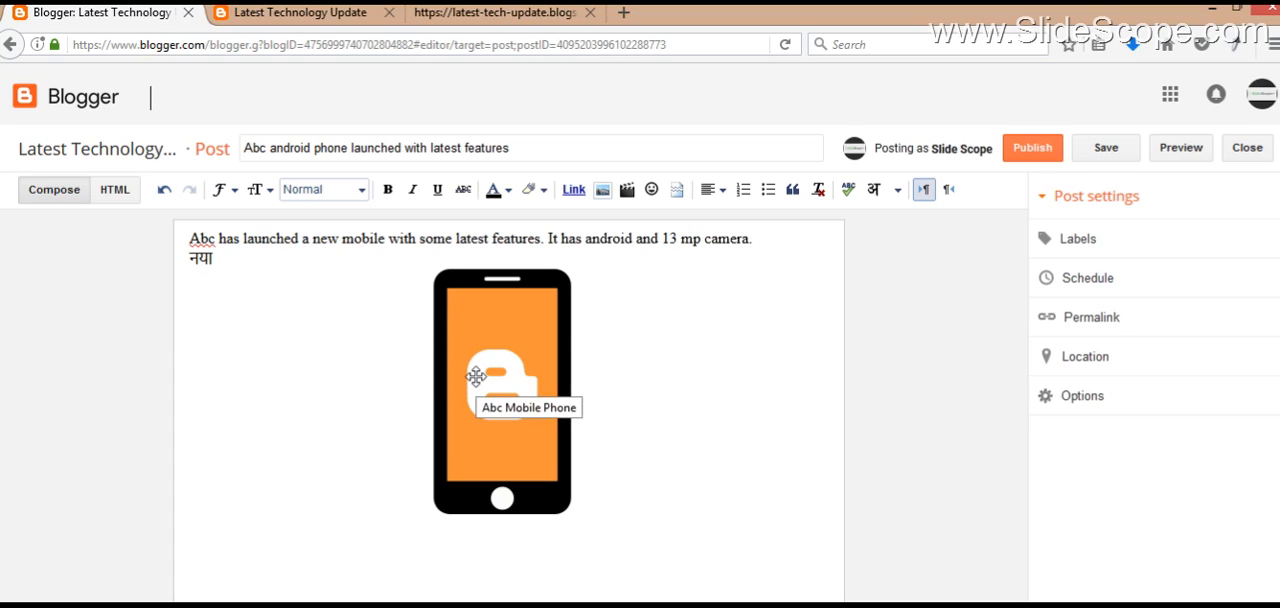
Step: Add the label "Mobile Phones" to the post
left_click(1070, 240)
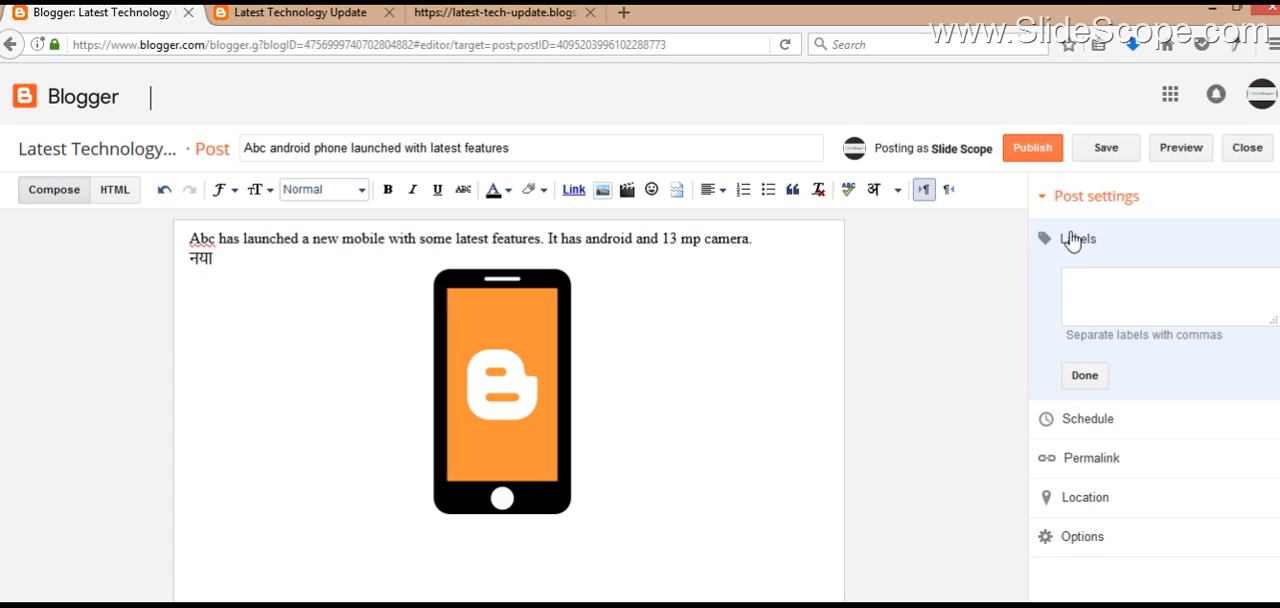
type("Mobile Phones")
left_click(1096, 379)
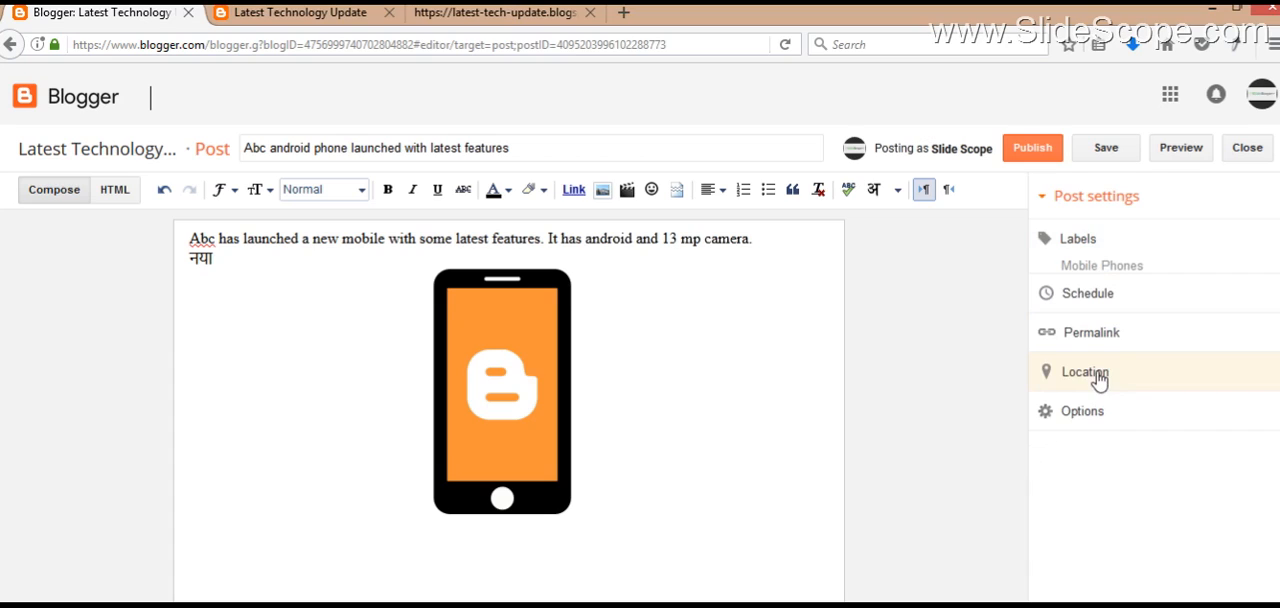
Step: Try scheduling the post with a set date and time and return the schedule to Automatic
left_click(1110, 306)
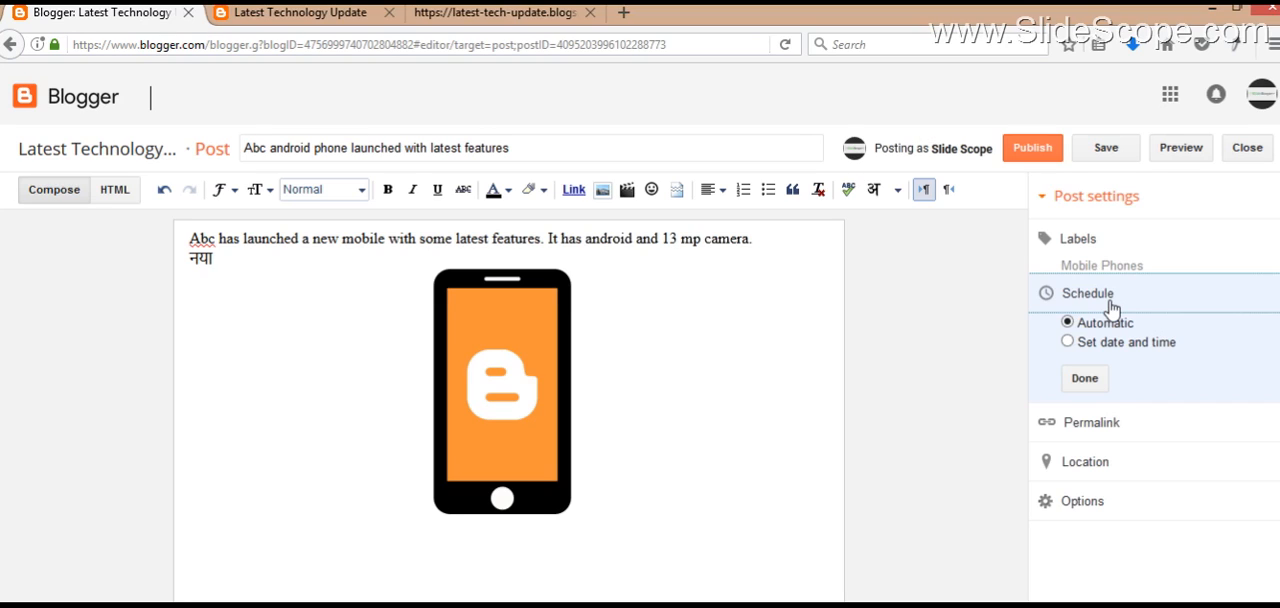
left_click(1109, 349)
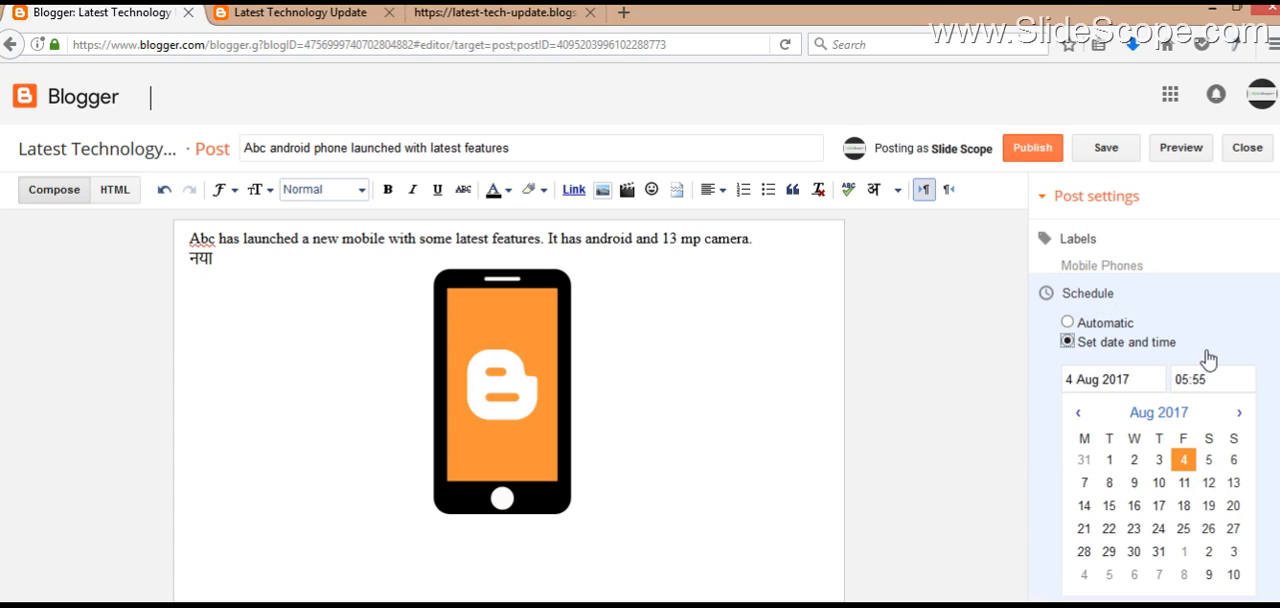
left_click(1109, 331)
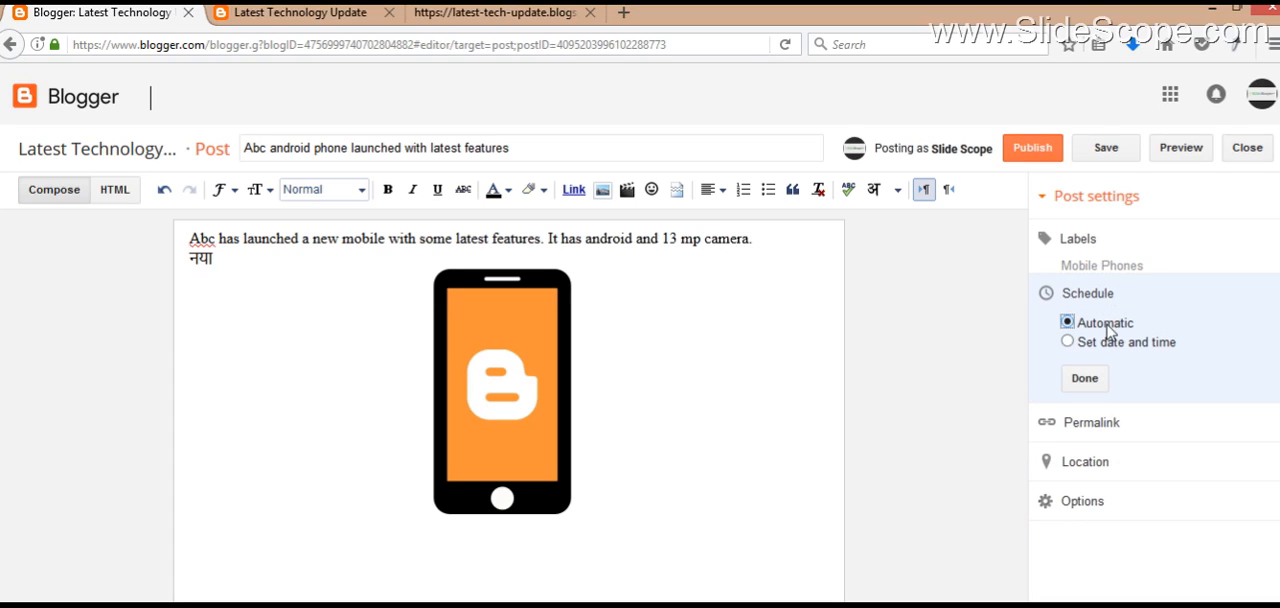
Step: Examine the post's automatic permalink and compare it with the post title
left_click(1092, 425)
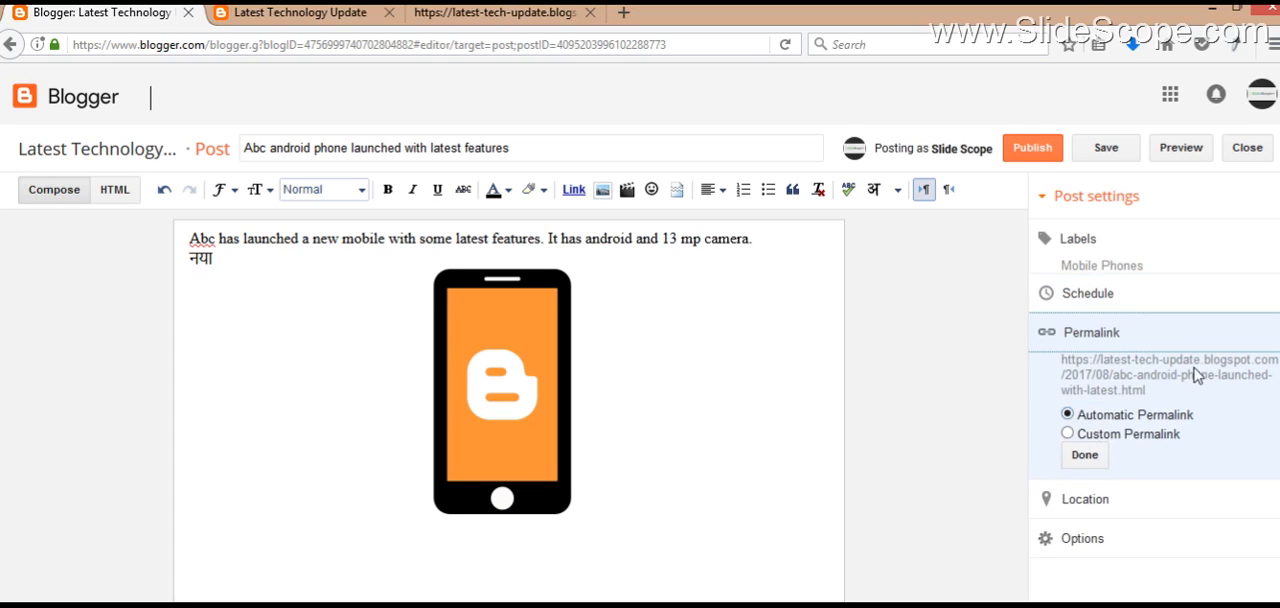
left_click(1130, 387)
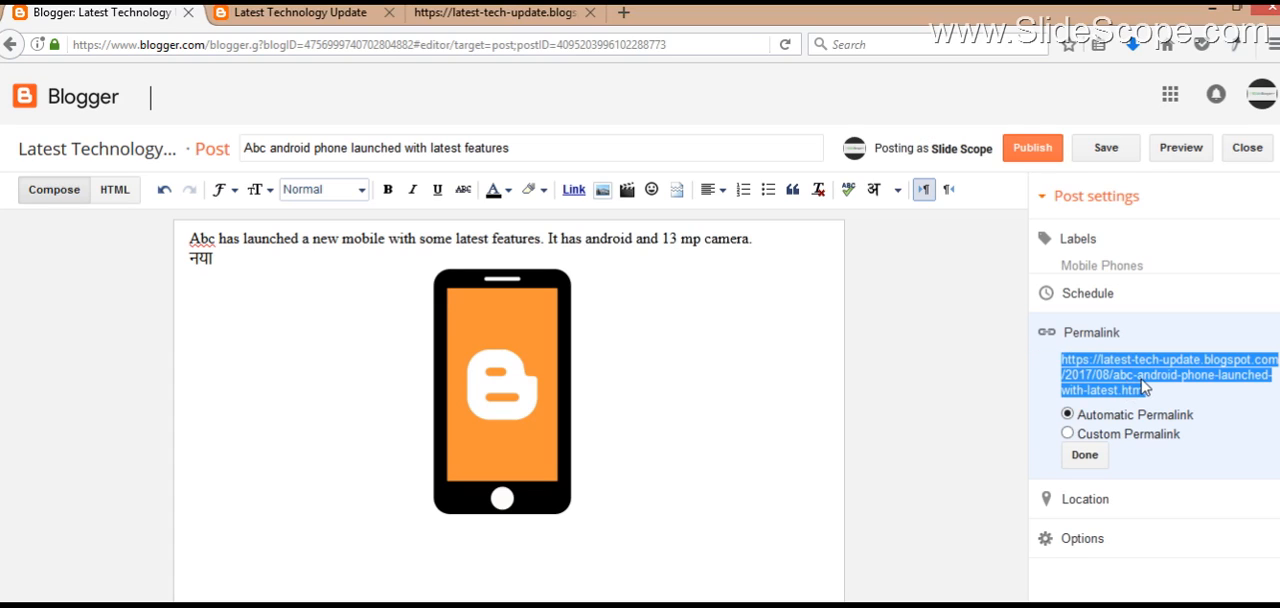
triple_click(575, 151)
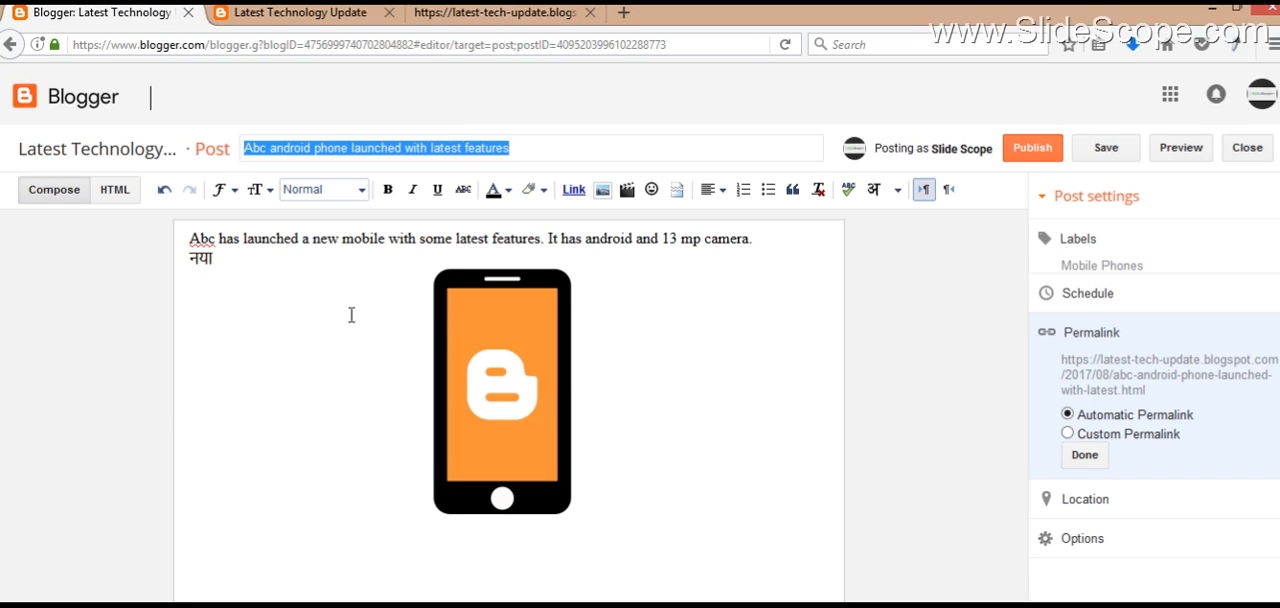
Step: Delete the Hindi word below the English sentence in the post body
left_click(334, 267)
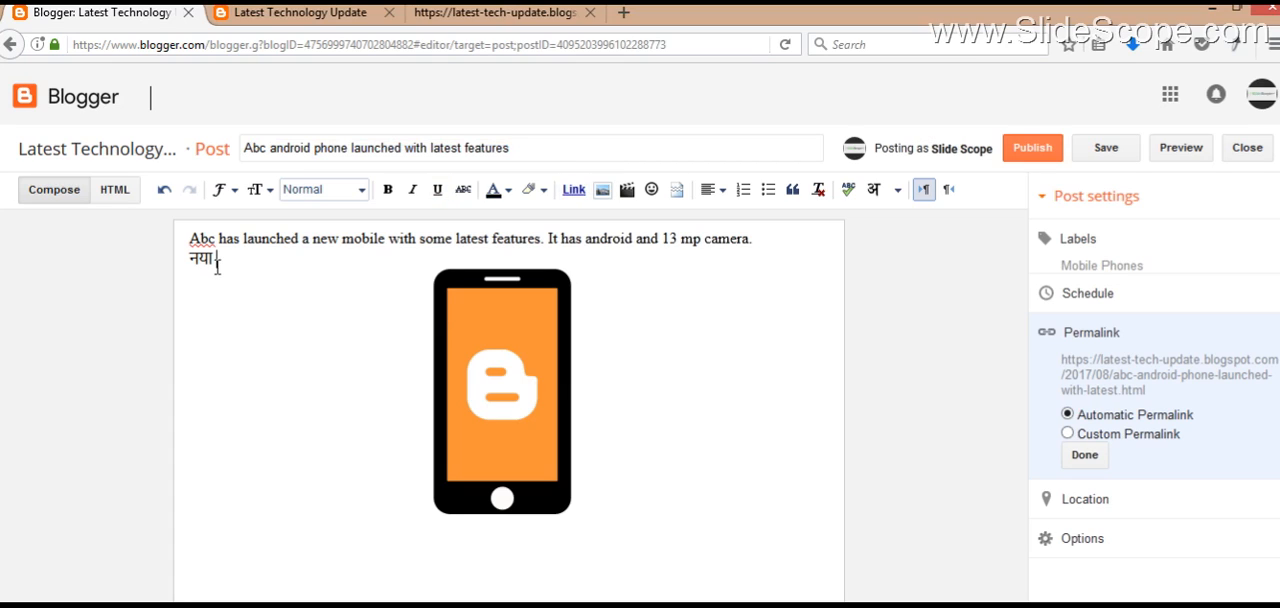
key("BackSpace")
key("BackSpace")
key("BackSpace")
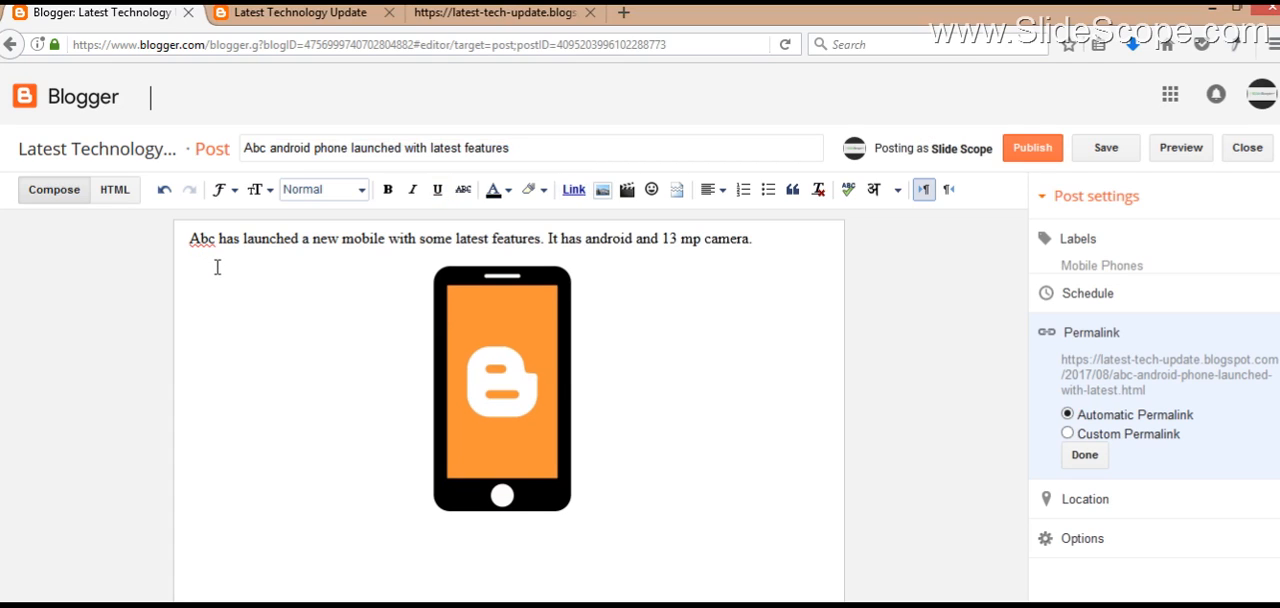
Step: Write "Best Answer" on a new line between the English sentence and the phone image
left_click(737, 506)
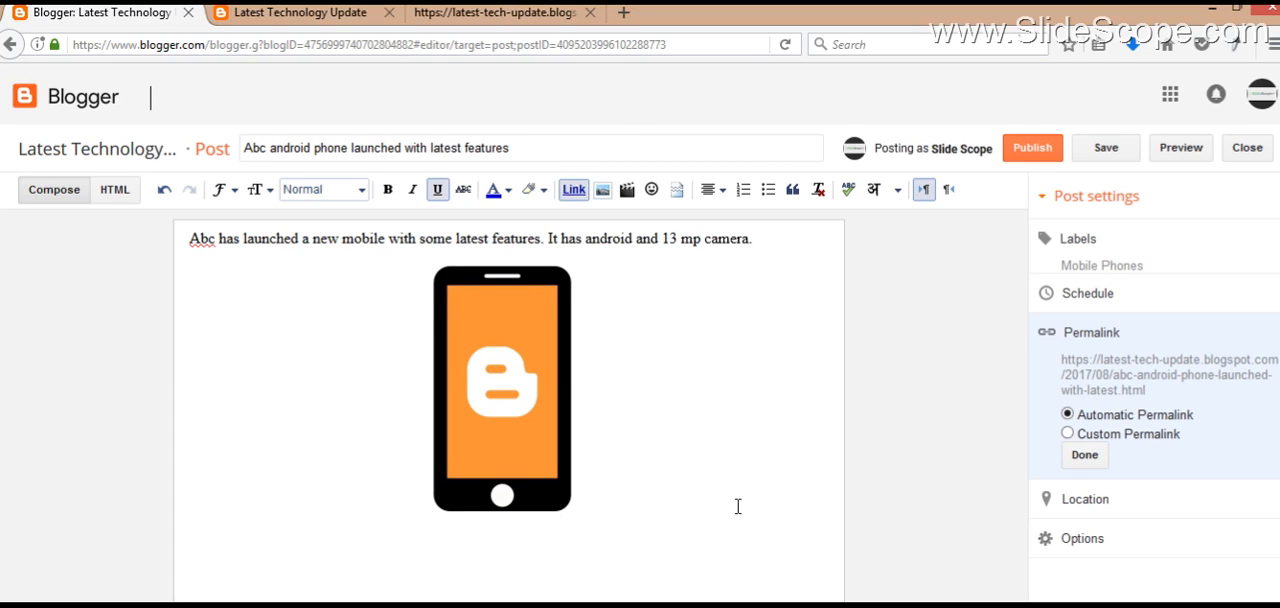
left_click(800, 246)
key("Return")
type("Be")
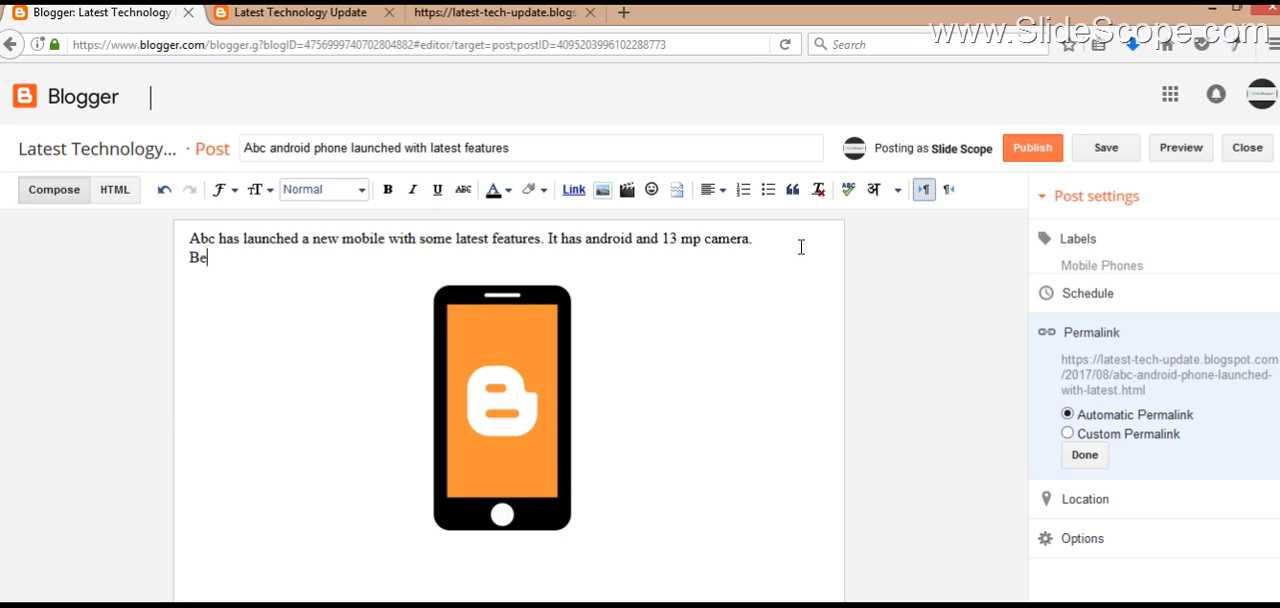
type("st Answer")
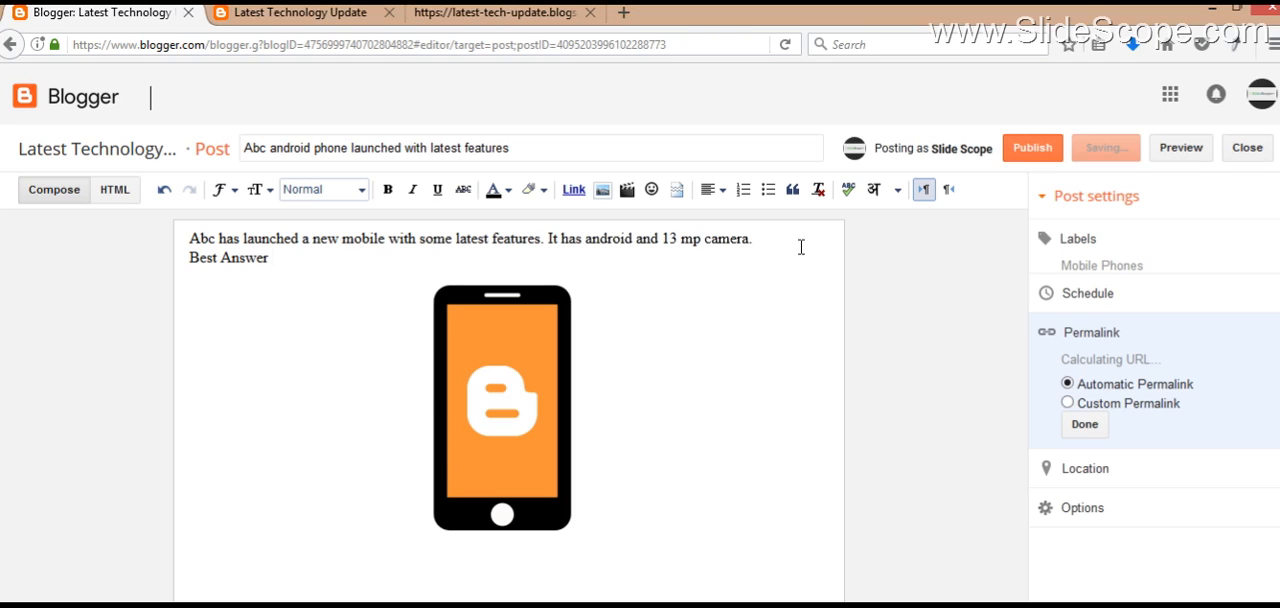
Step: Try the custom permalink option for the post and switch back to Automatic Permalink
left_click(1068, 403)
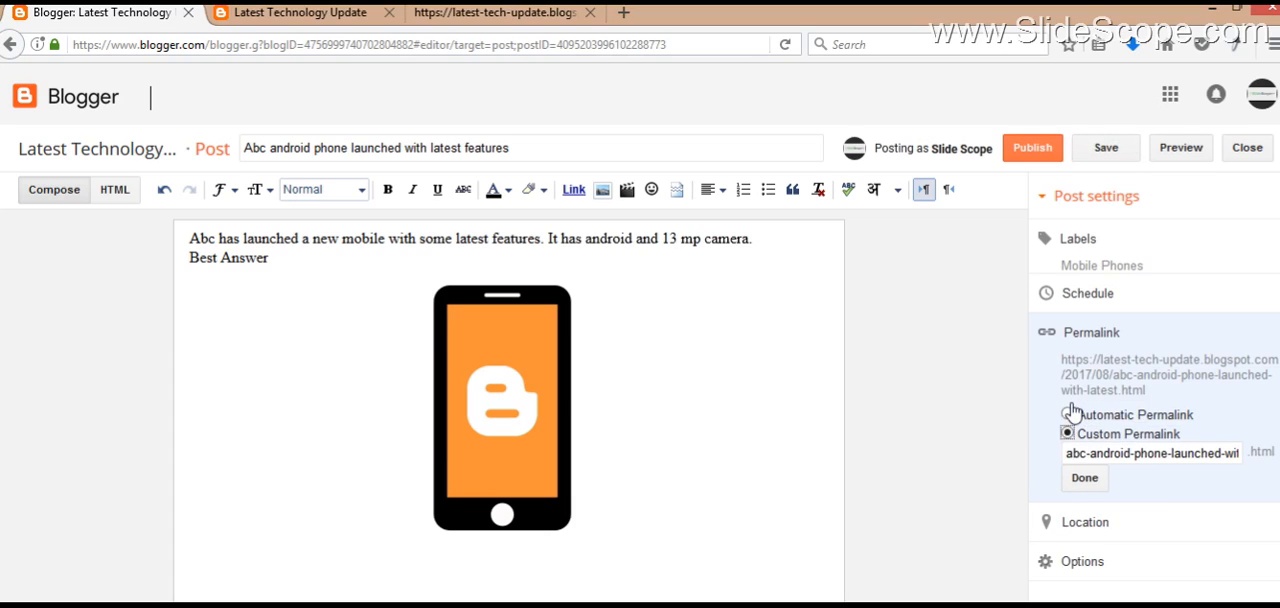
triple_click(1154, 453)
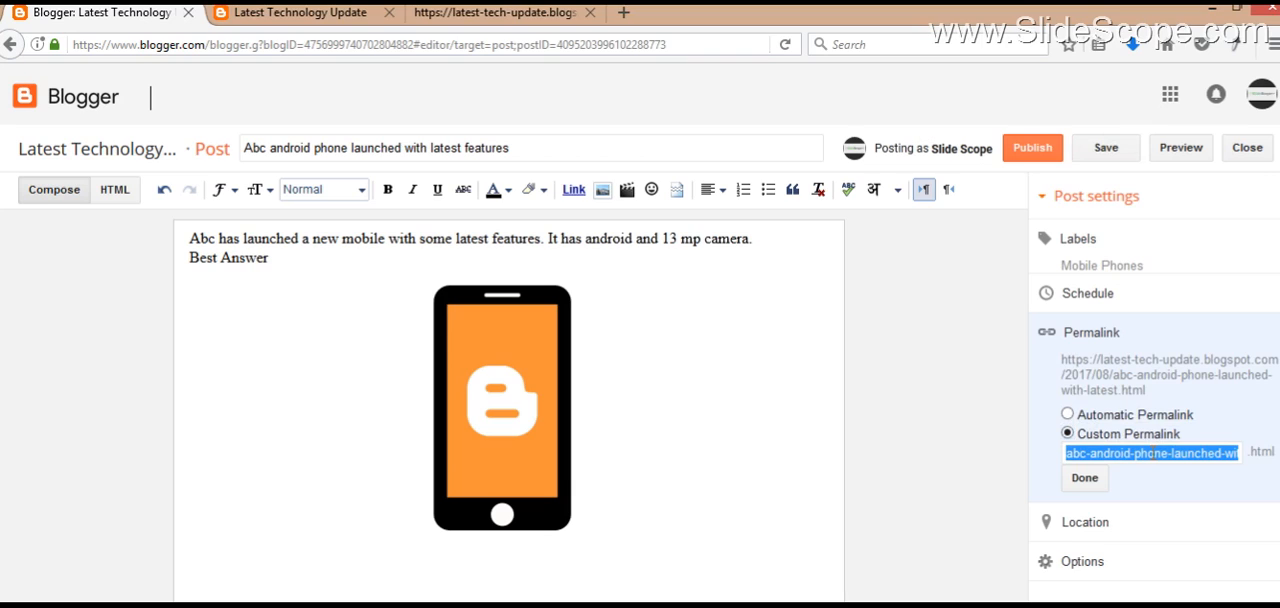
left_click(1132, 420)
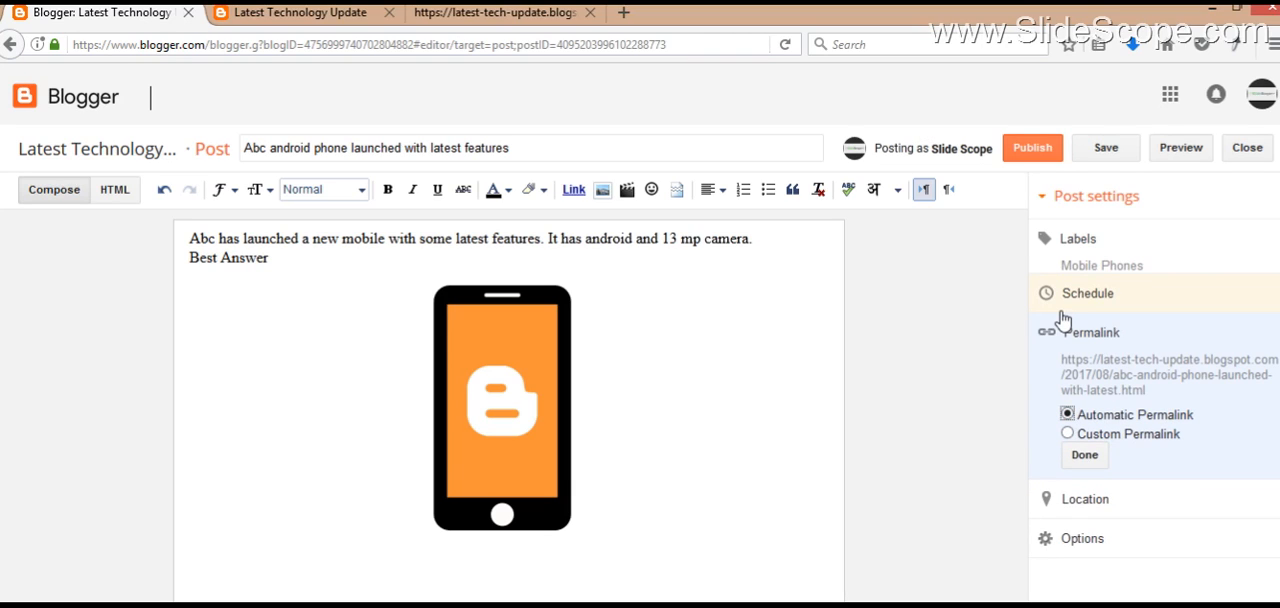
Step: Set the post's location to India, denying the browser's request to access the current location
left_click(1083, 500)
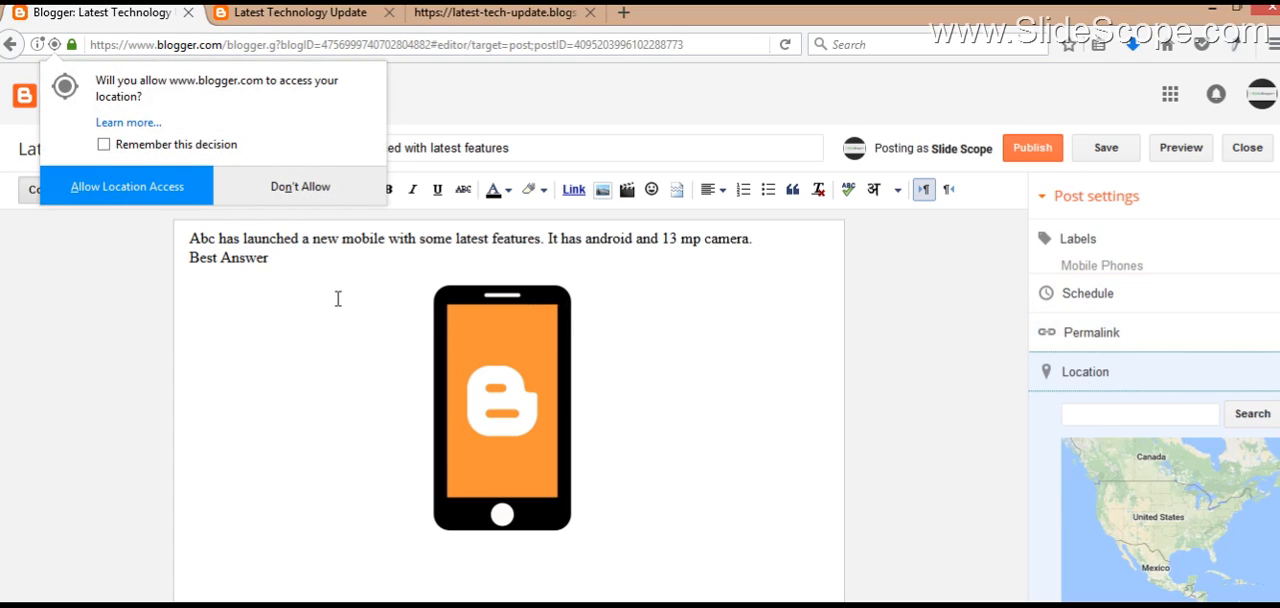
left_click(295, 190)
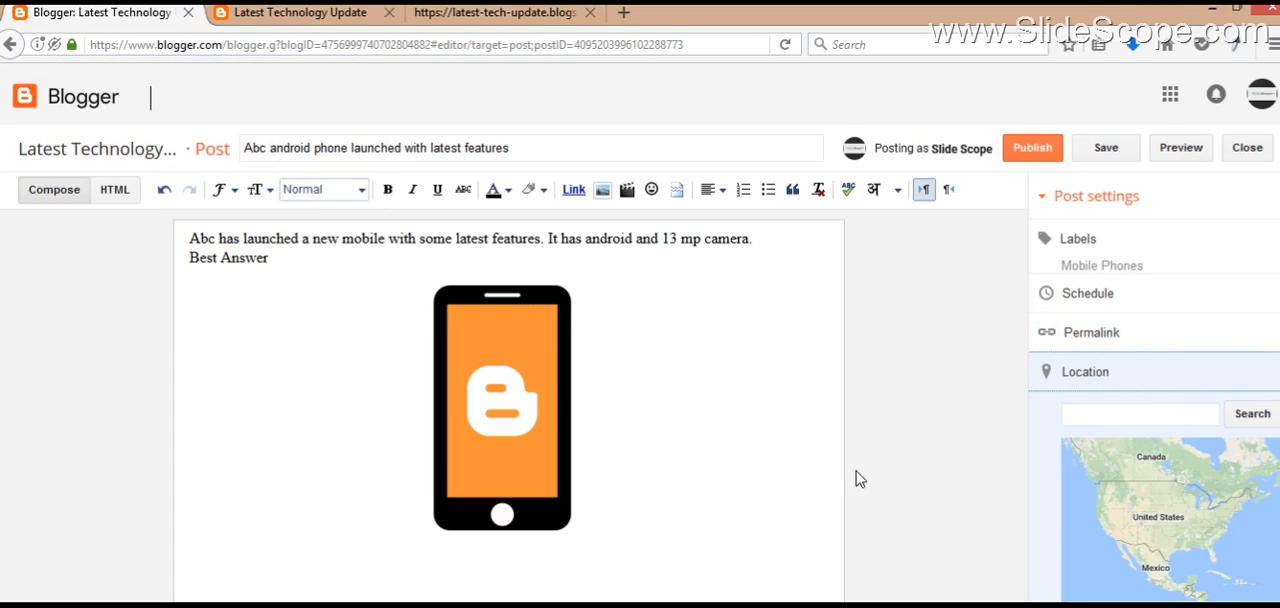
left_click(1127, 412)
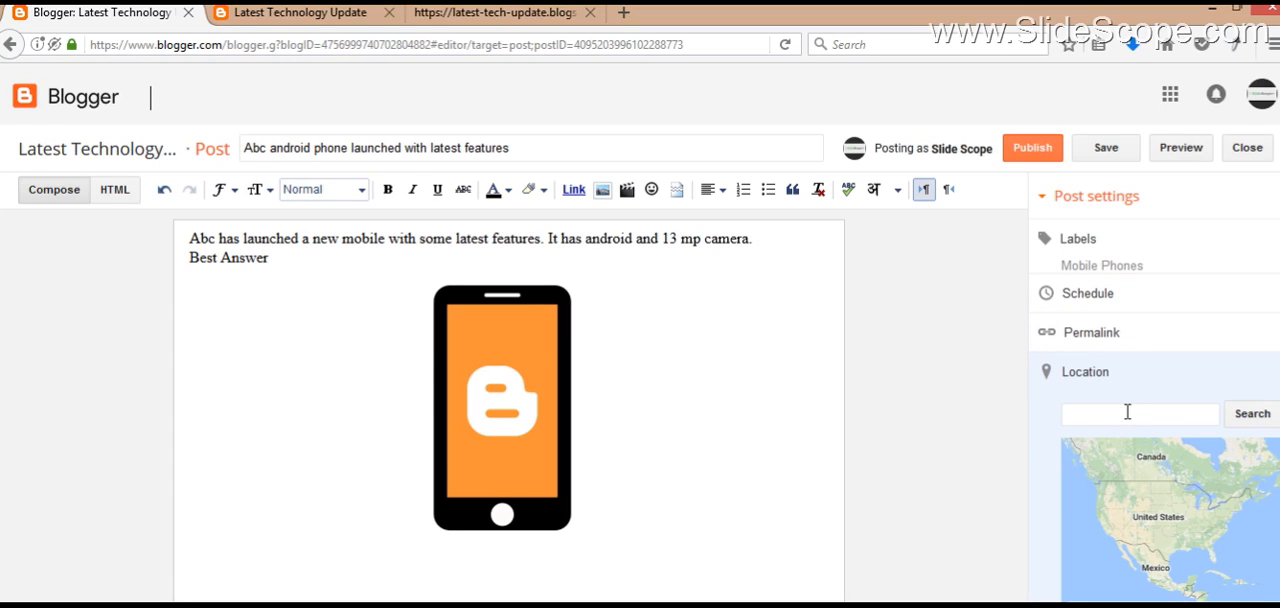
type("Ind")
type("ia")
key("Return")
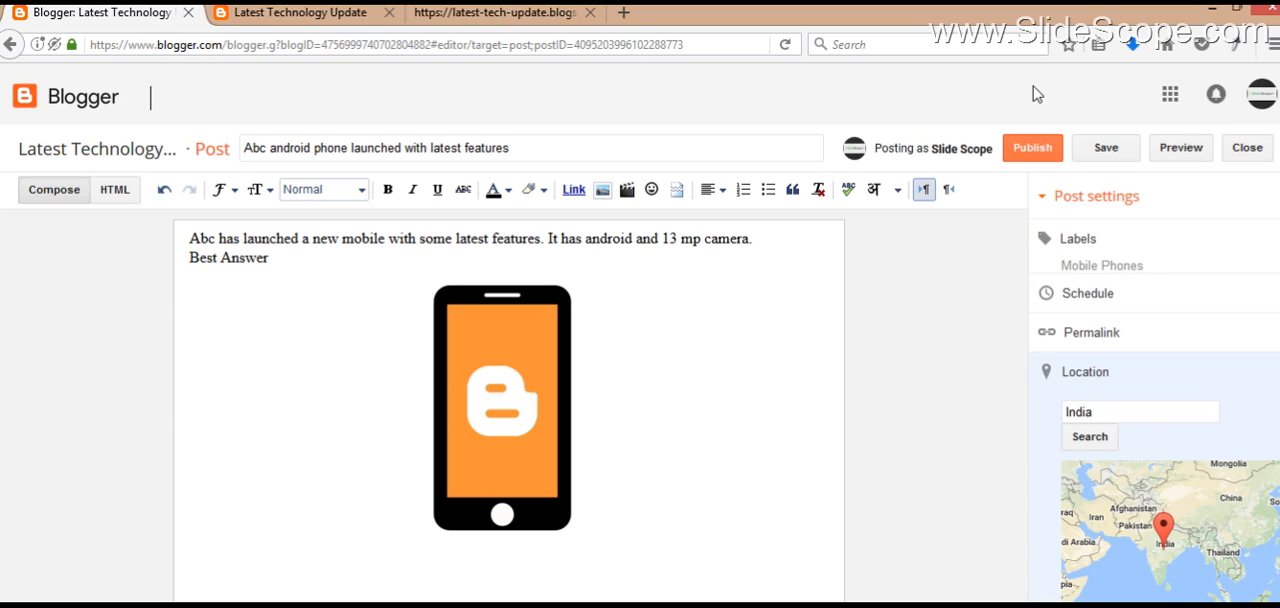
Step: Publish the post, try "my comment" as the Google+ share comment, and cancel sharing
left_click(1025, 150)
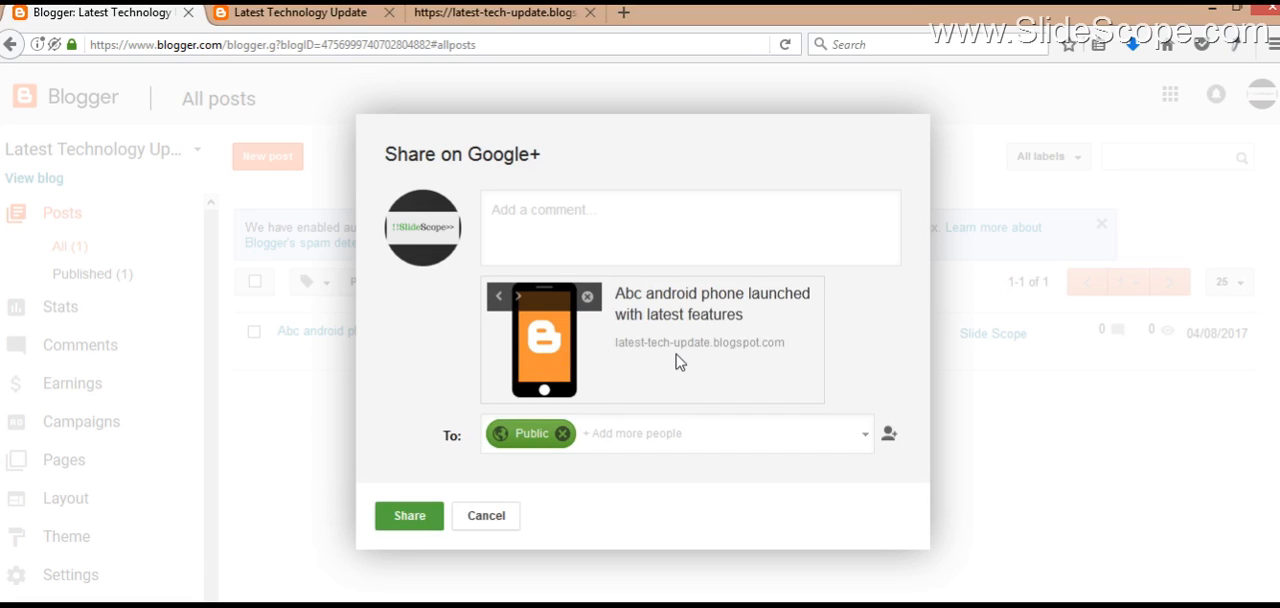
left_click(618, 223)
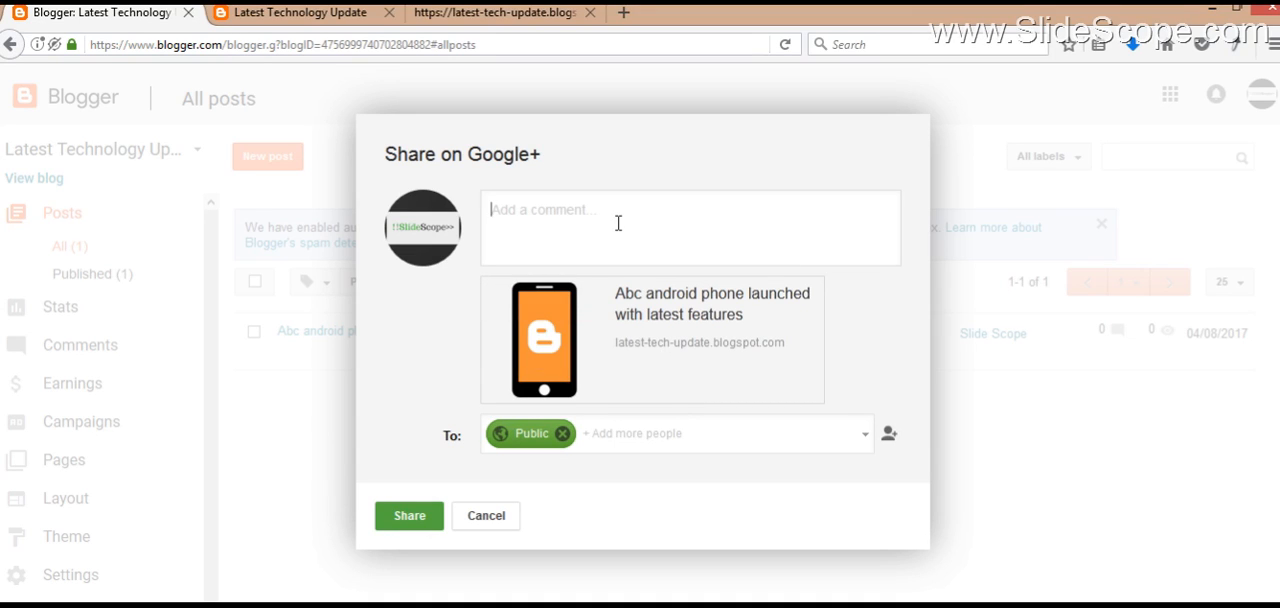
type("my co")
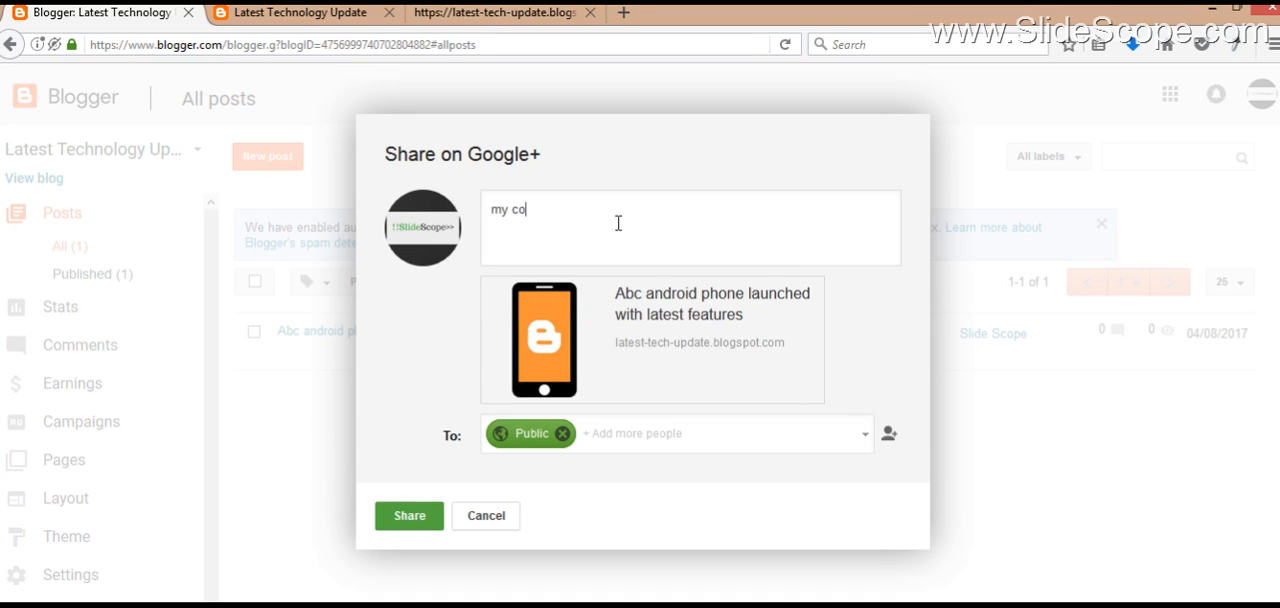
type("mment")
left_click(488, 518)
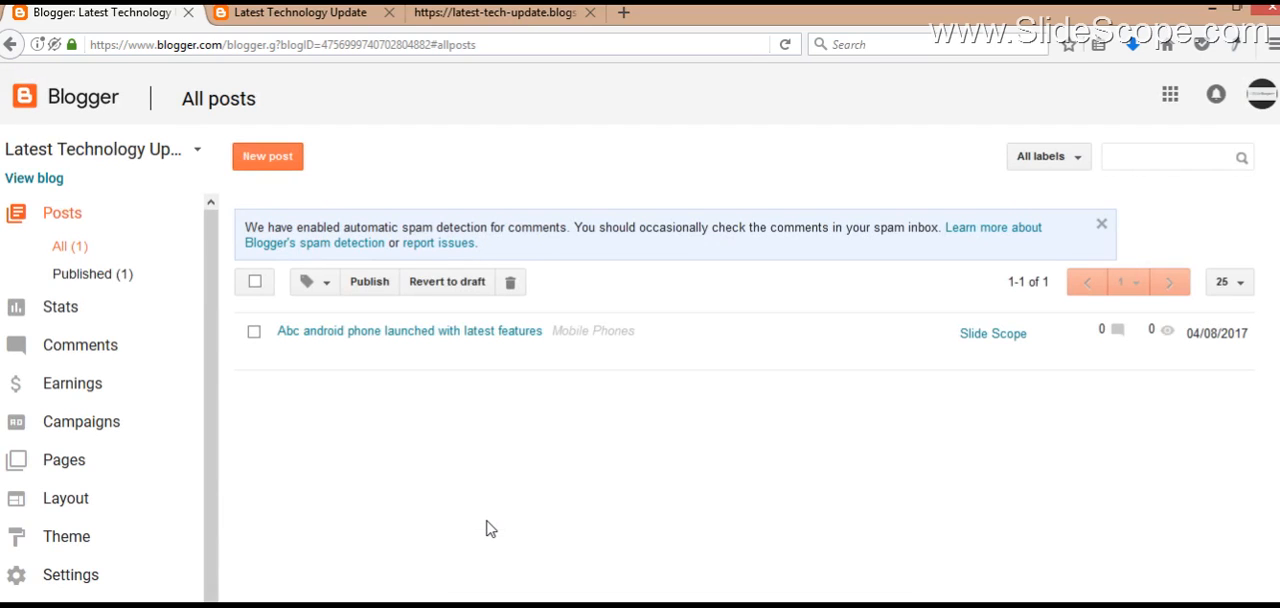
Step: View the published post and examine its text, image, label, location and web address
mouse_move(500, 337)
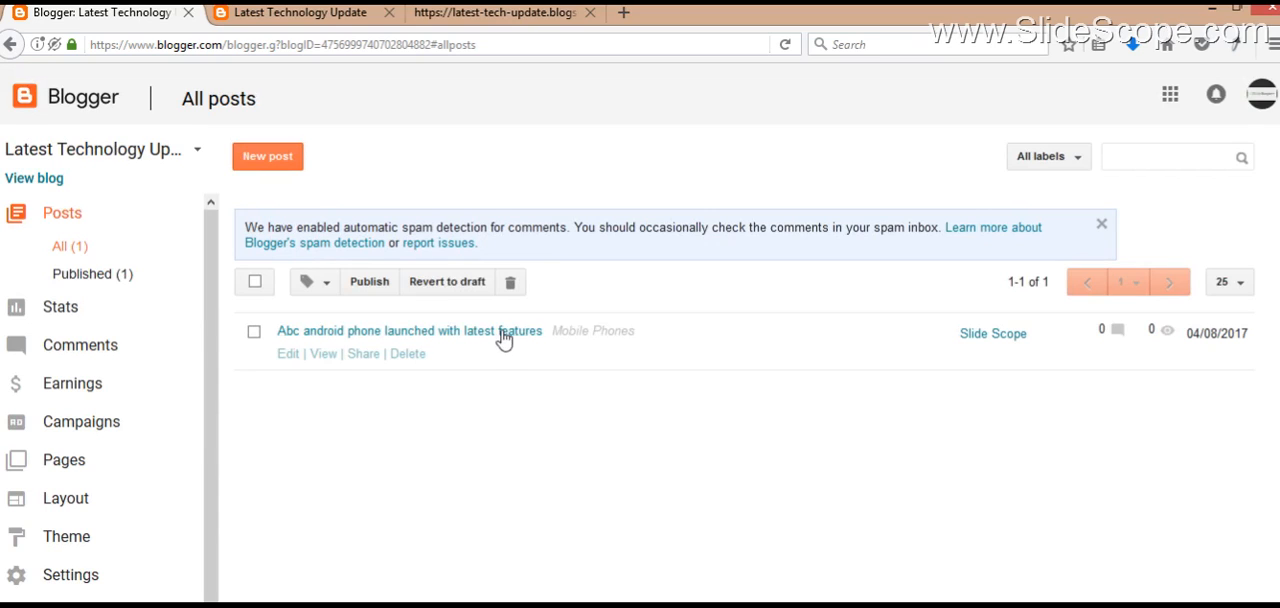
left_click(323, 357)
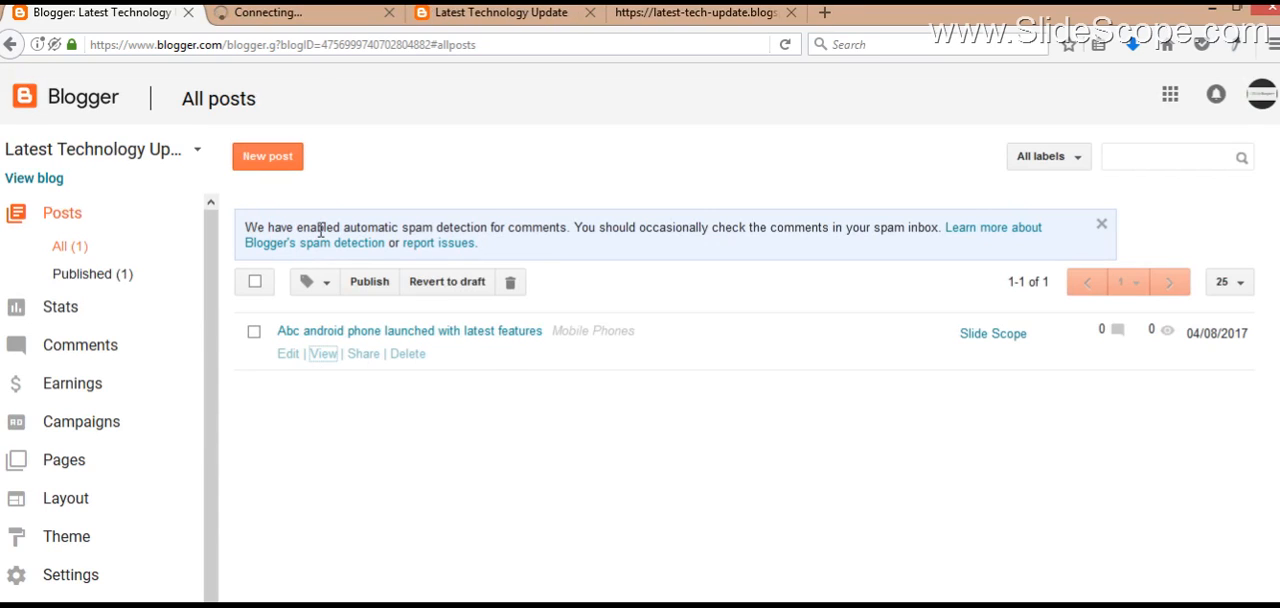
left_click(325, 12)
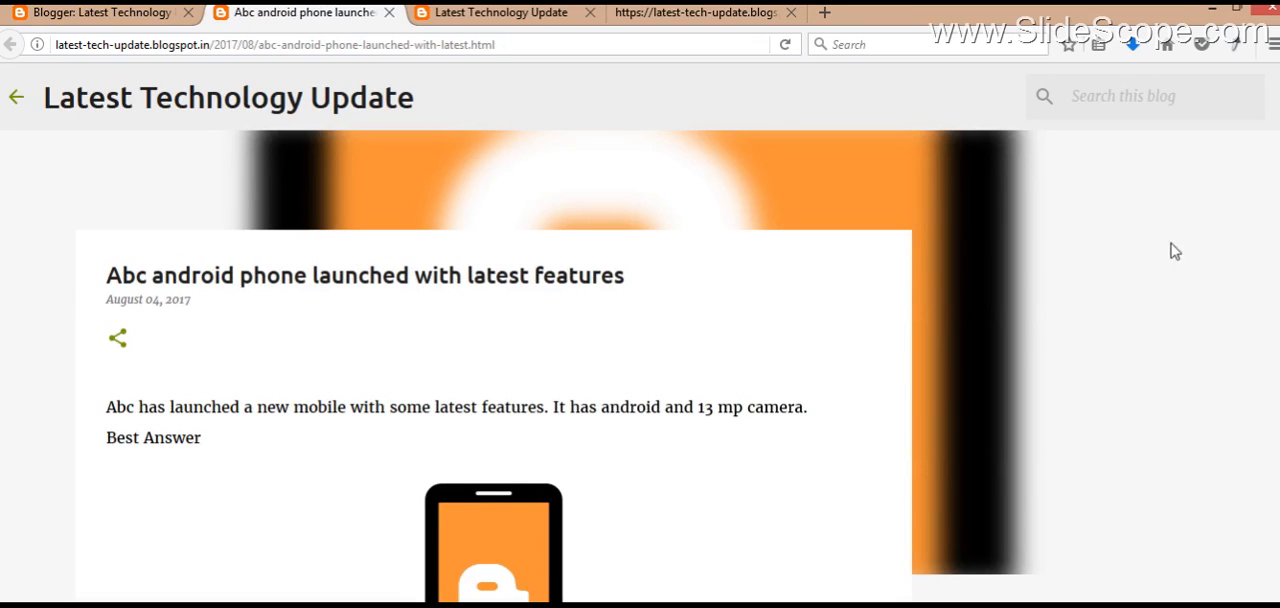
scroll(556, 366, "down", 2)
scroll(172, 462, "down", 2)
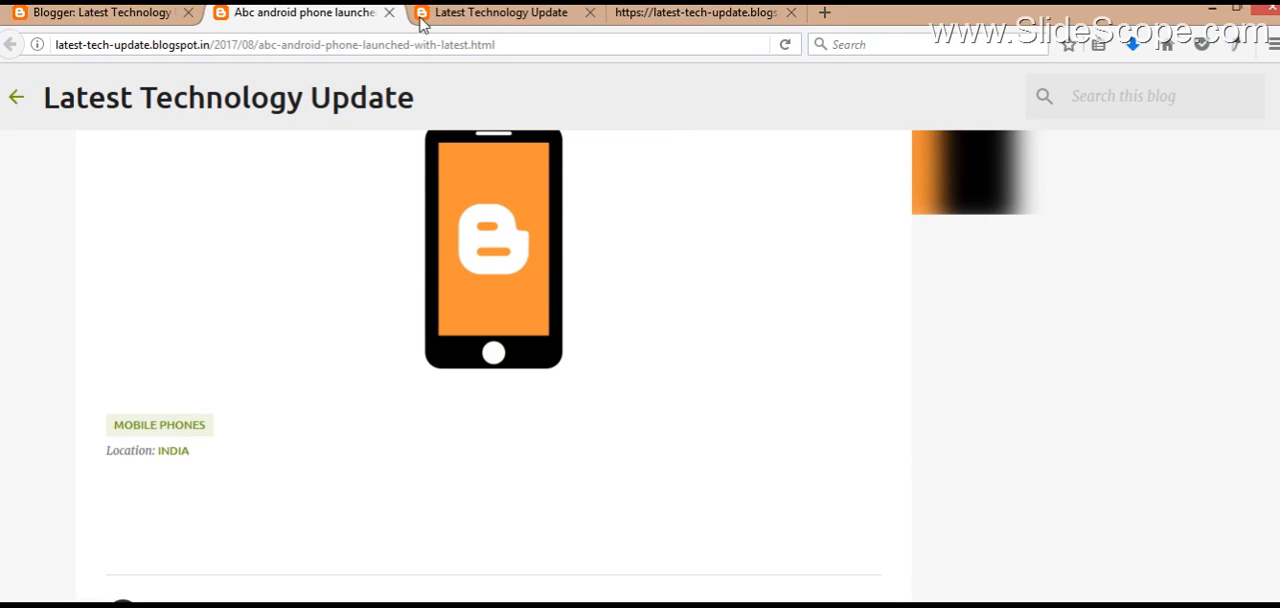
double_click(341, 45)
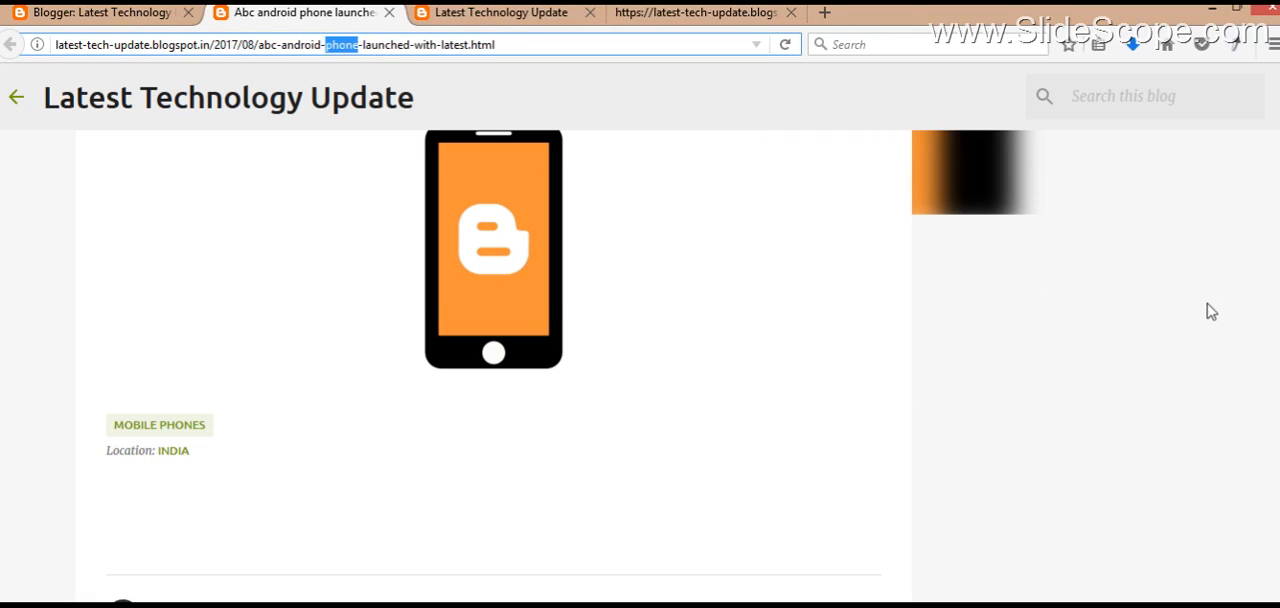
Step: Open the published post's page source and examine its title, og:title and og:description tags
scroll(1210, 310, "up", 5)
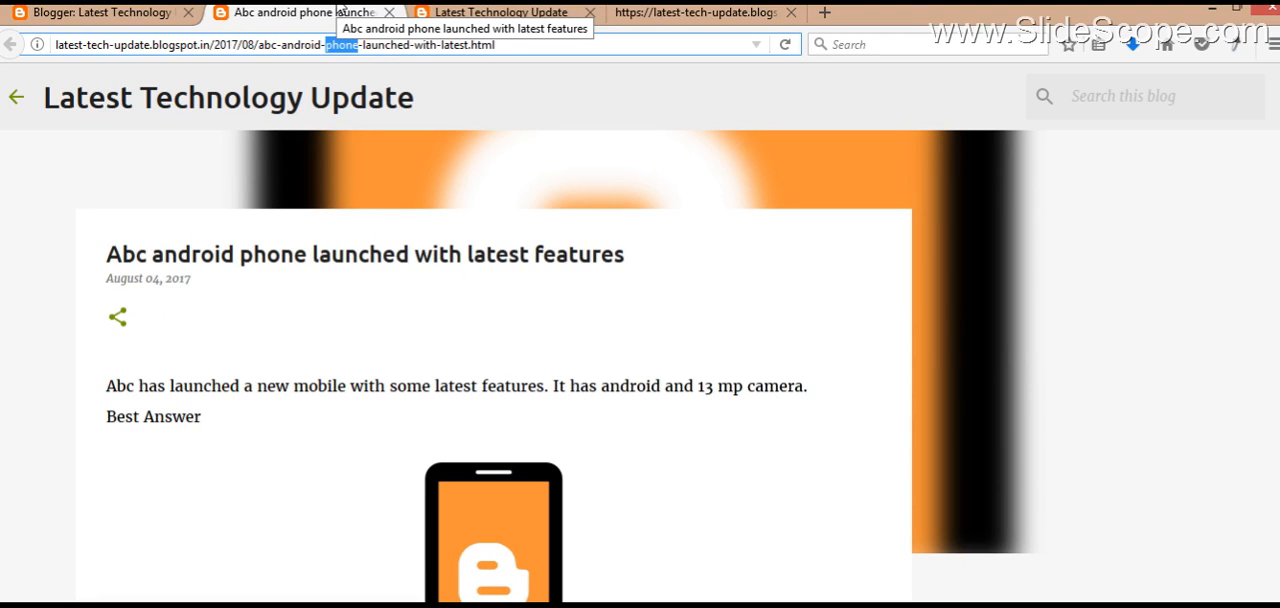
scroll(790, 238, "up", 1)
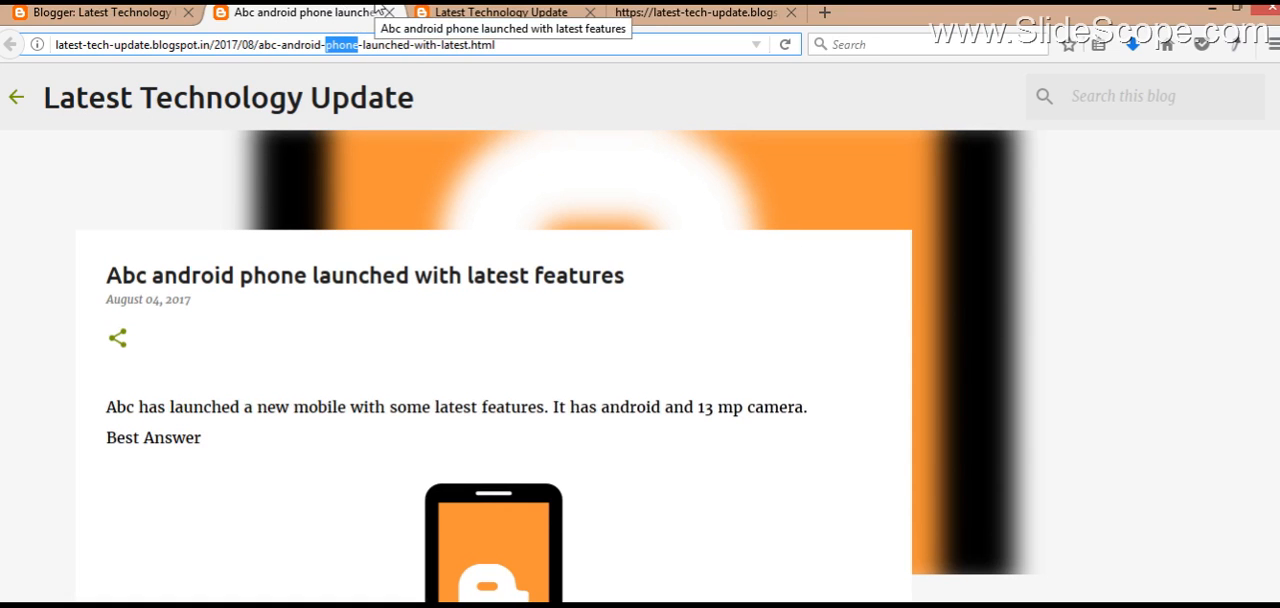
key("ctrl+u")
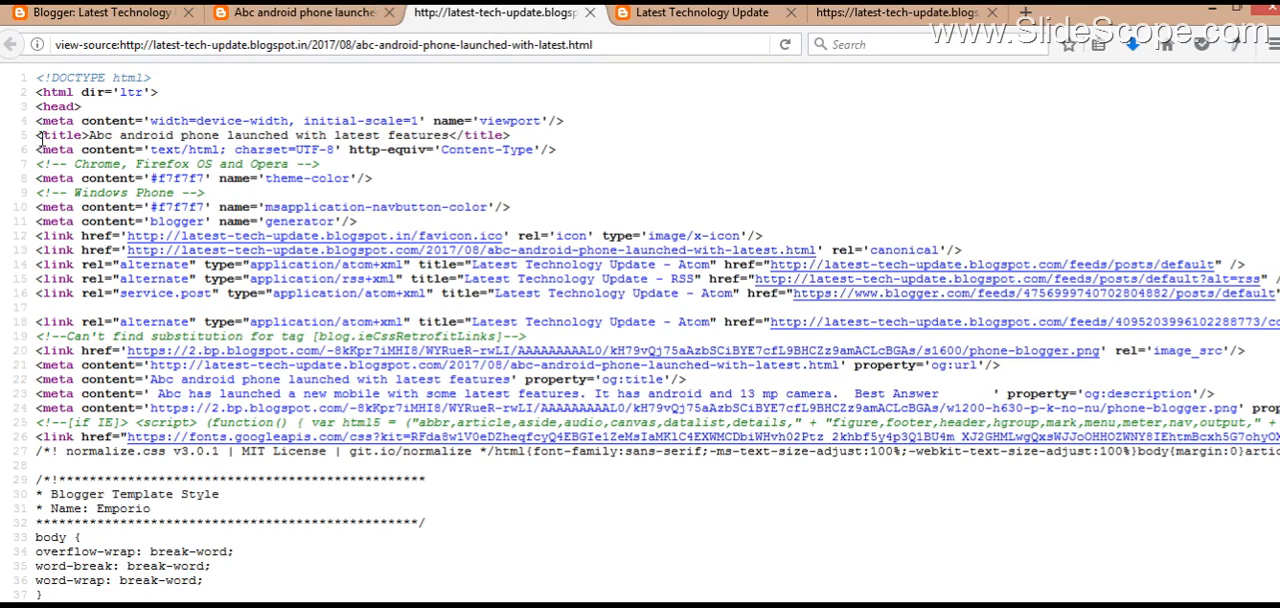
left_click_drag(37, 136, 530, 140)
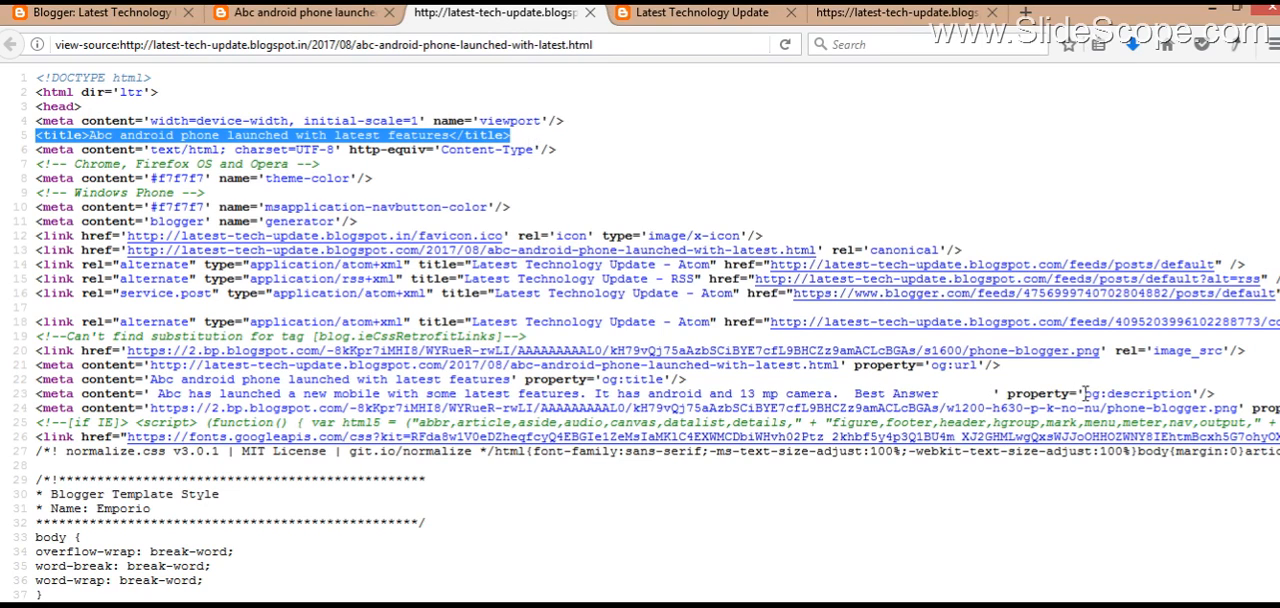
left_click_drag(1085, 395, 128, 393)
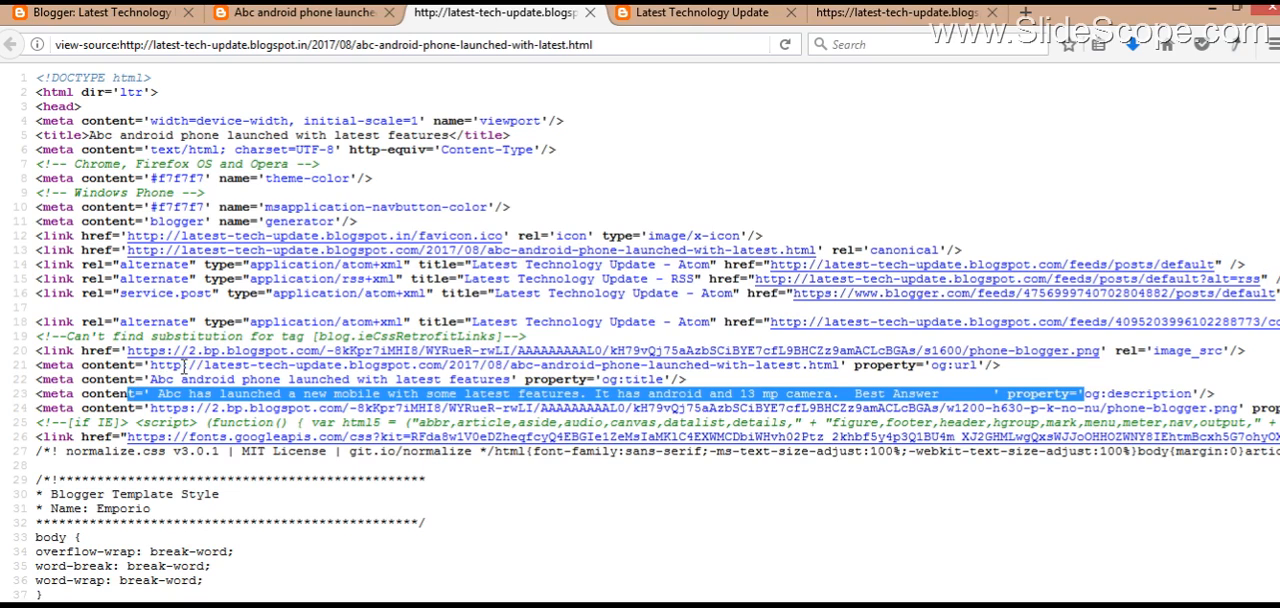
left_click(620, 380)
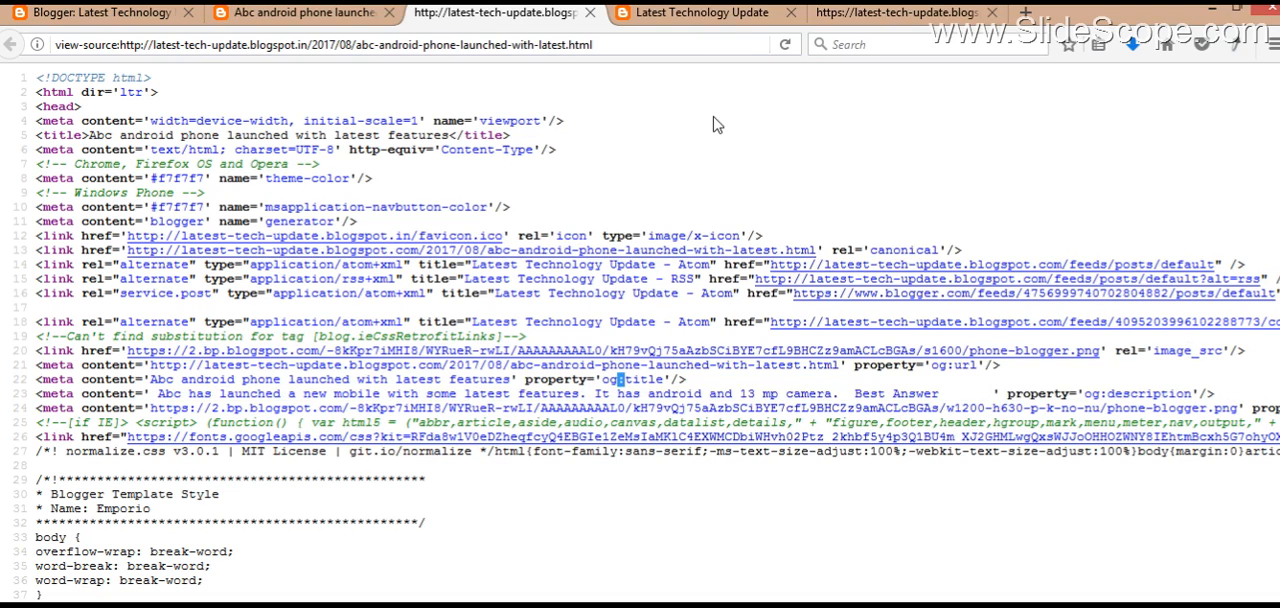
left_click(333, 10)
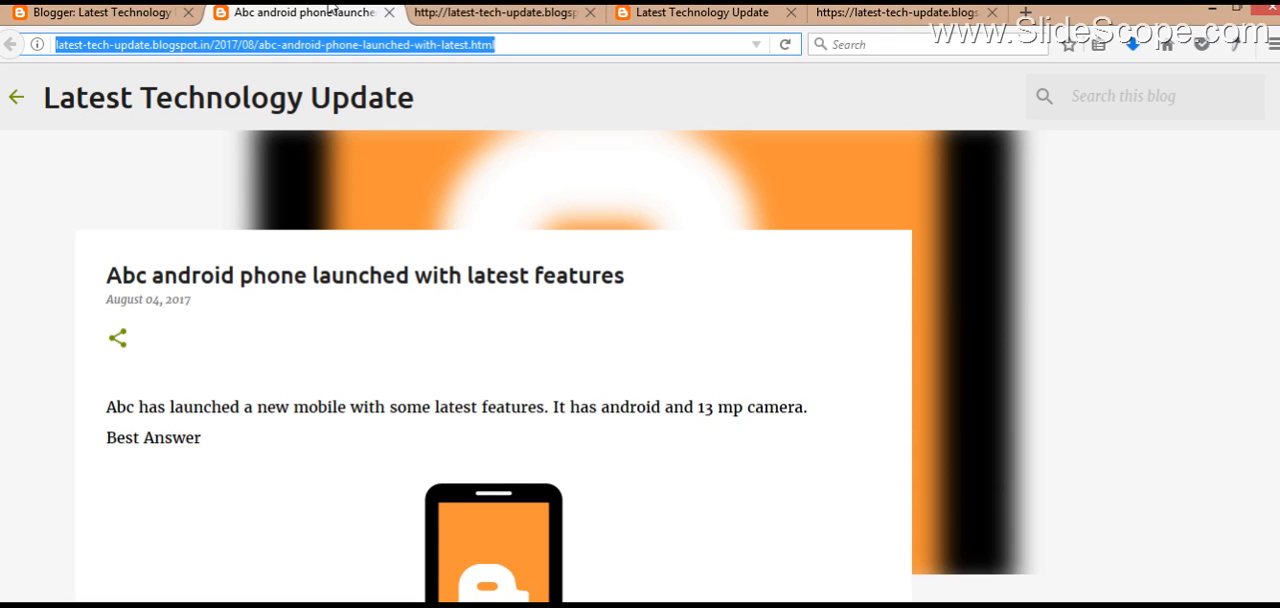
left_click(148, 12)
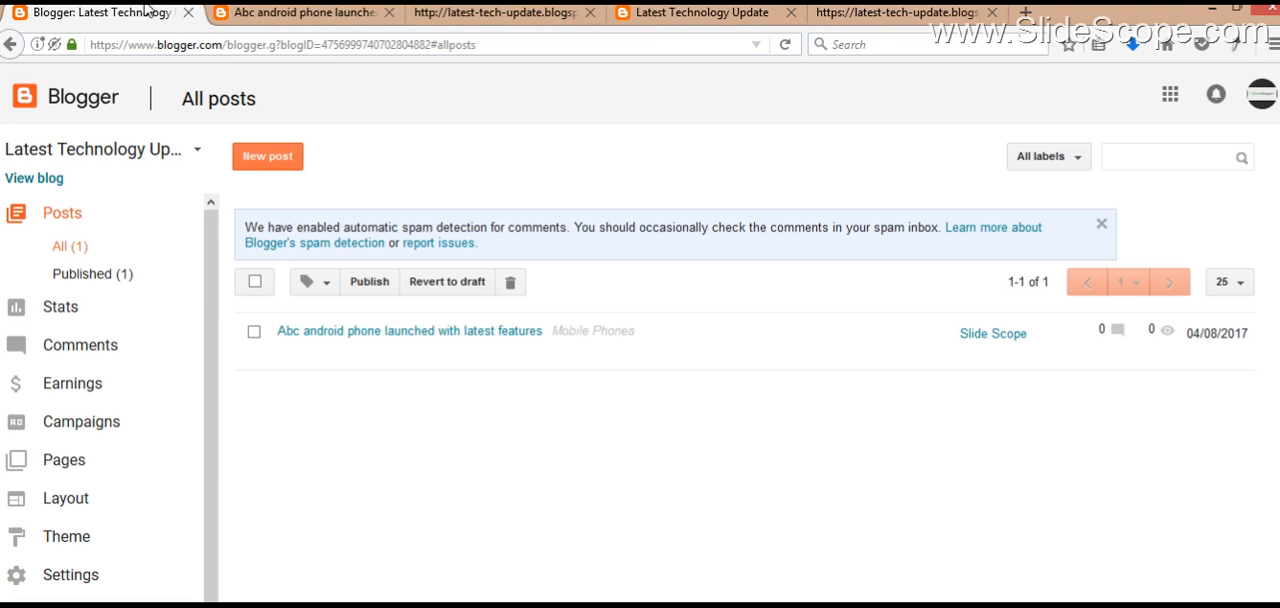
left_click(270, 10)
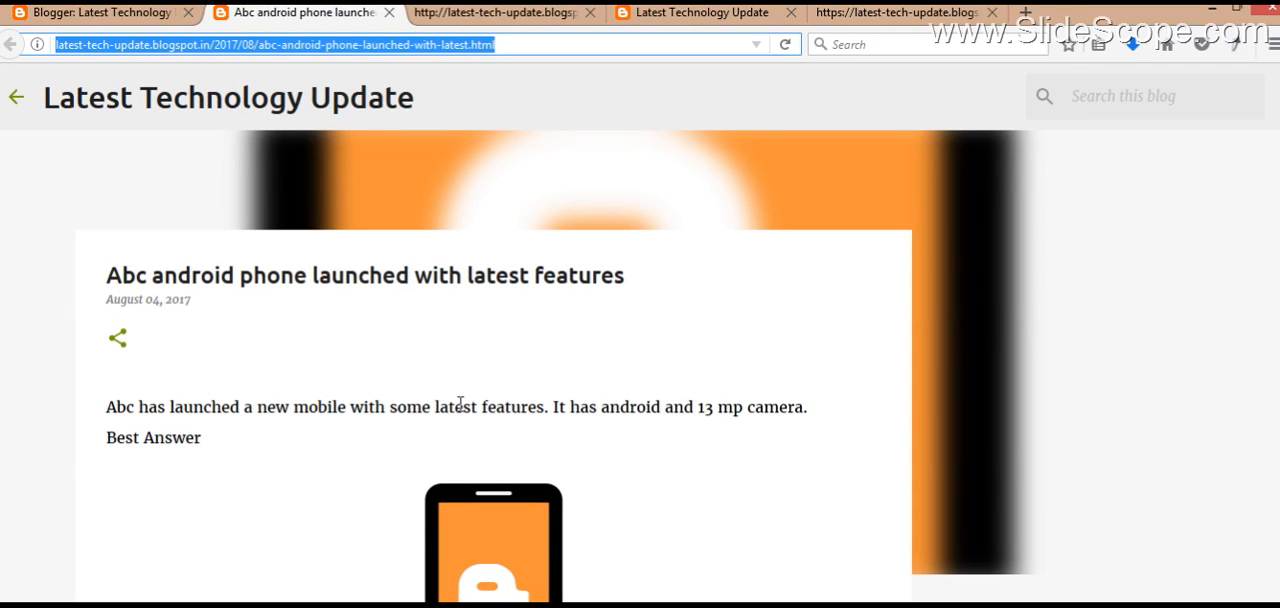
Step: Open Google+ and start a new public post containing the published blog post's web address
key("Return")
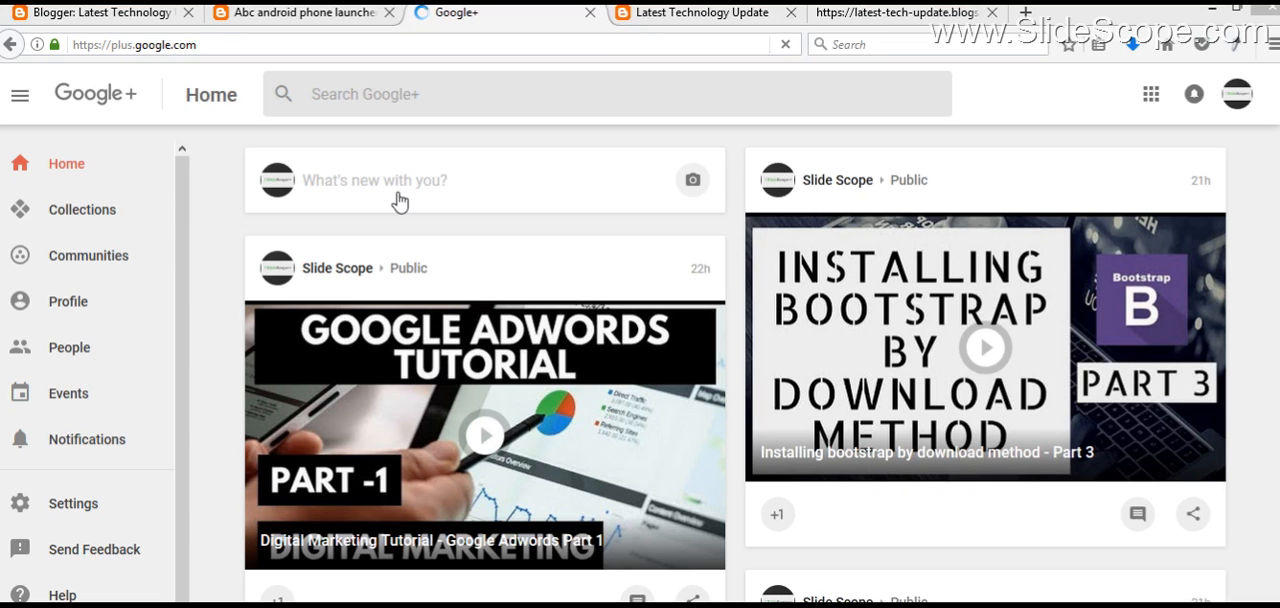
left_click(407, 180)
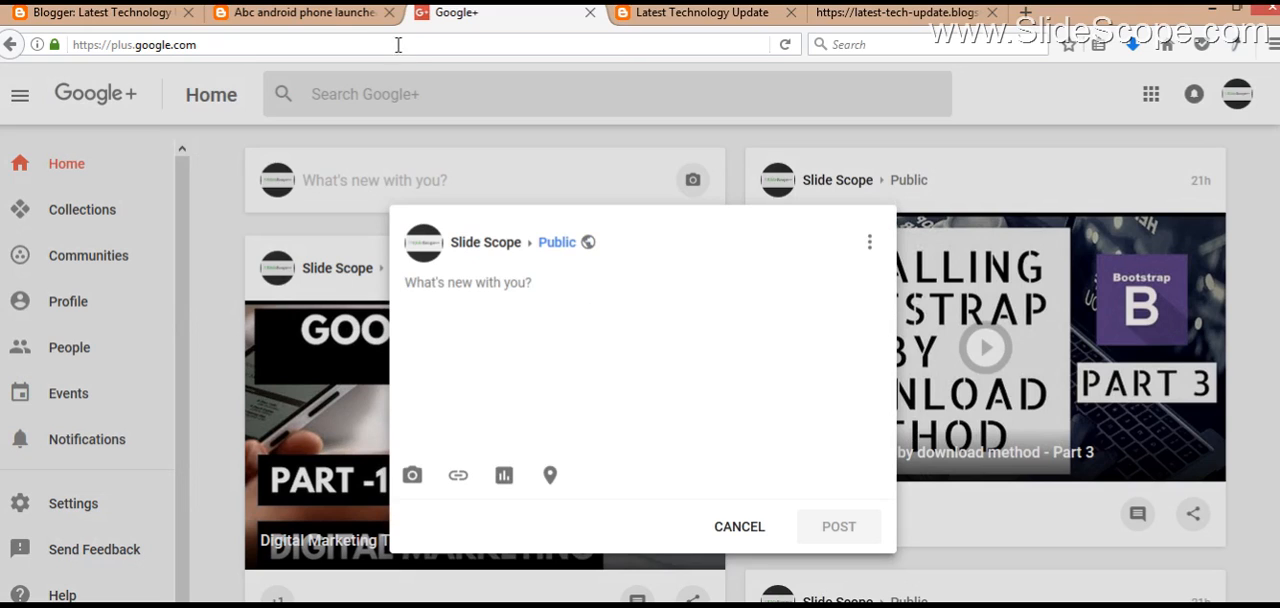
left_click(338, 12)
left_click(340, 44)
key("ctrl+c")
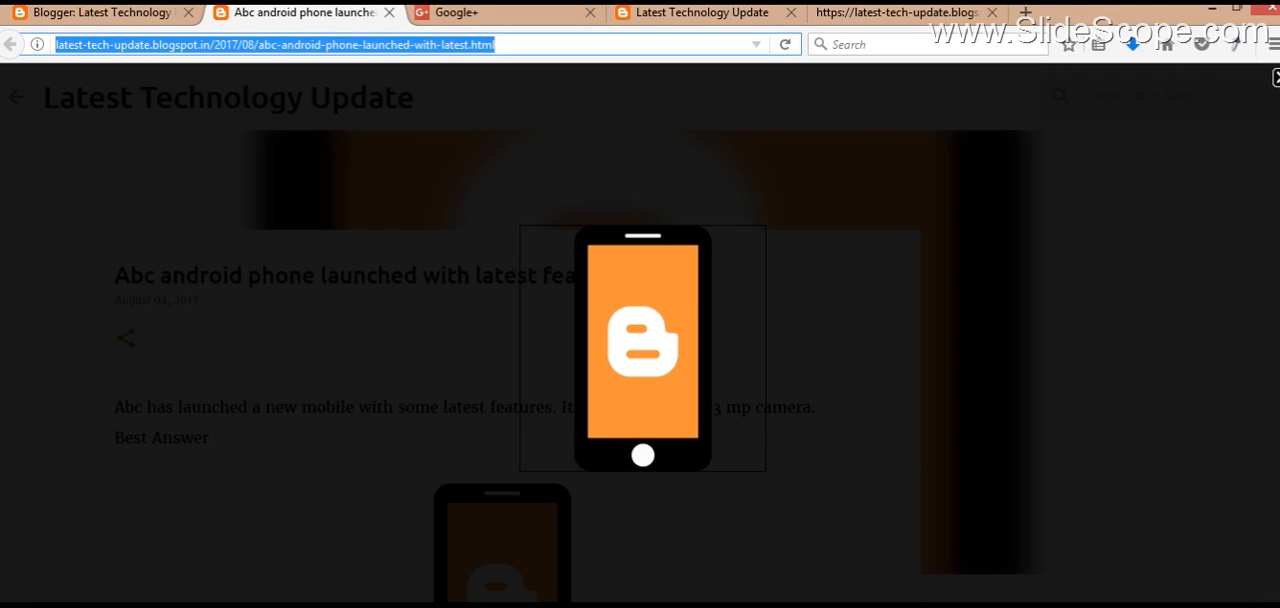
left_click(1263, 95)
left_click(488, 18)
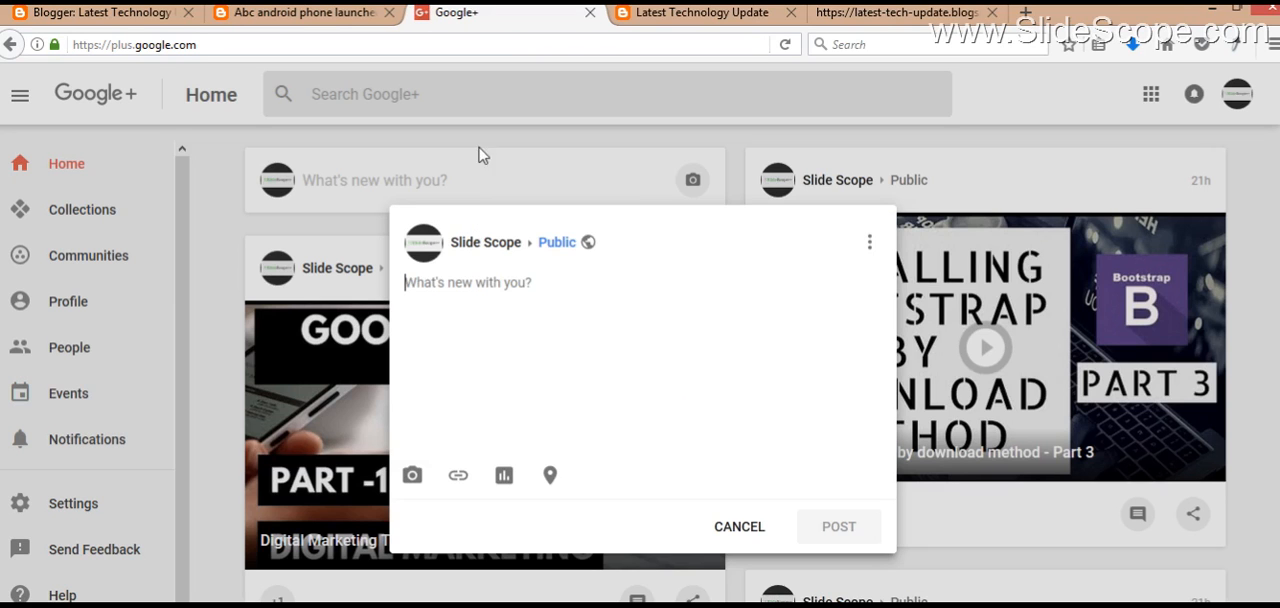
key("ctrl+b")
key("ctrl+v")
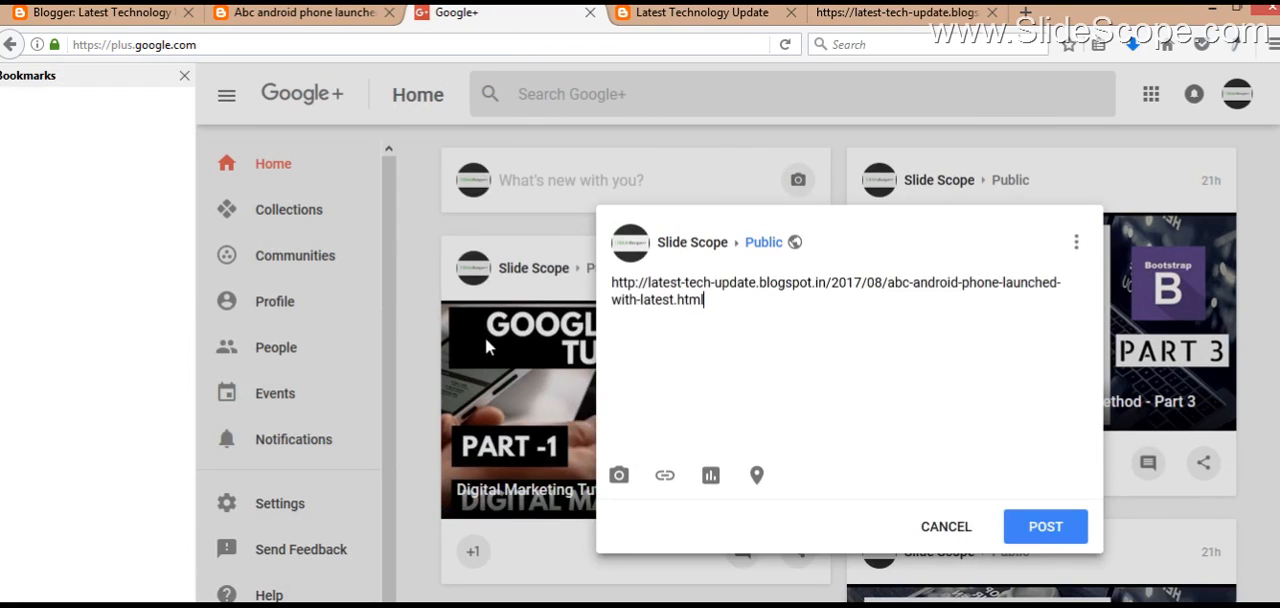
left_click(186, 77)
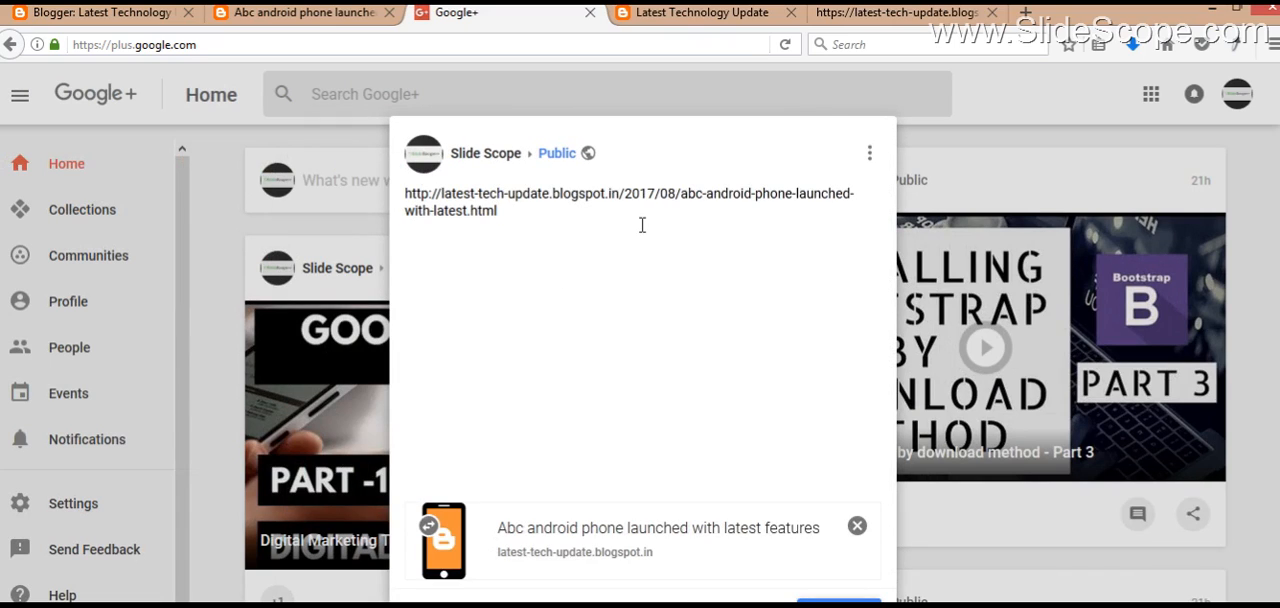
Step: Switch the link preview's image off and on again, and publish the Google+ post
left_click(428, 527)
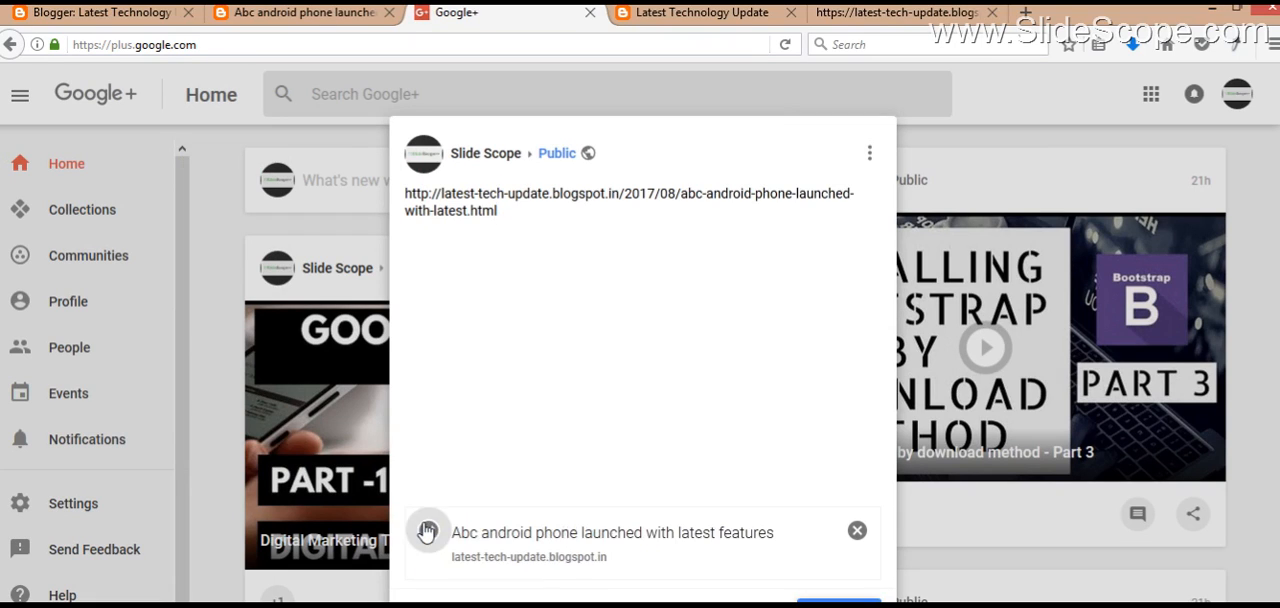
left_click(428, 533)
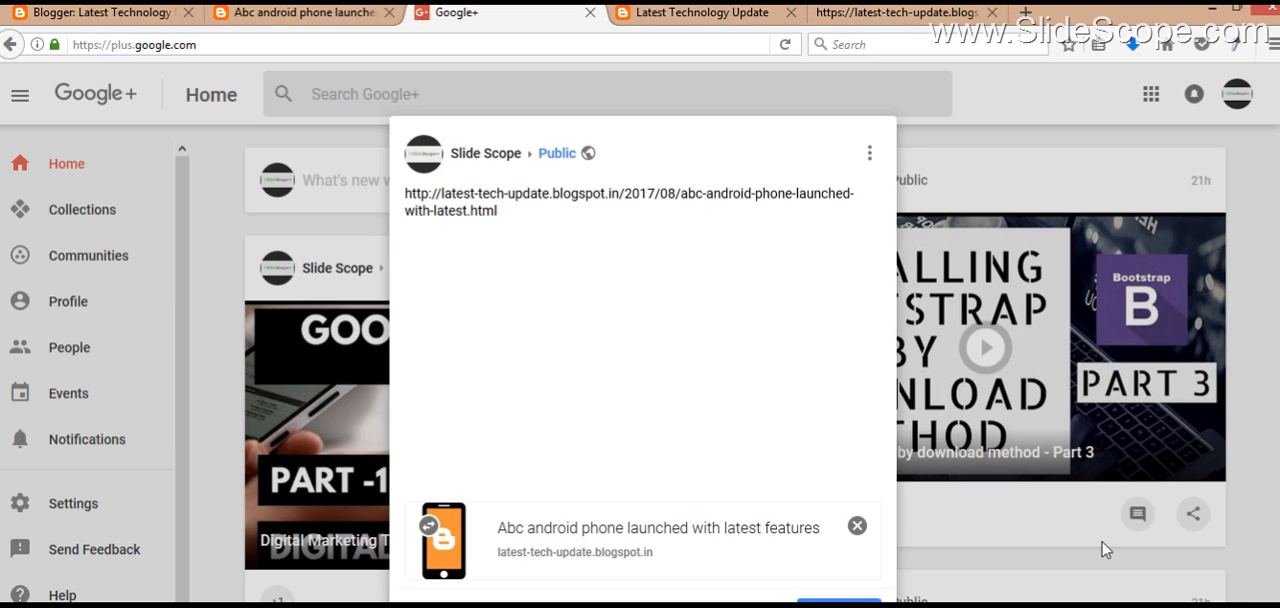
left_click(839, 602)
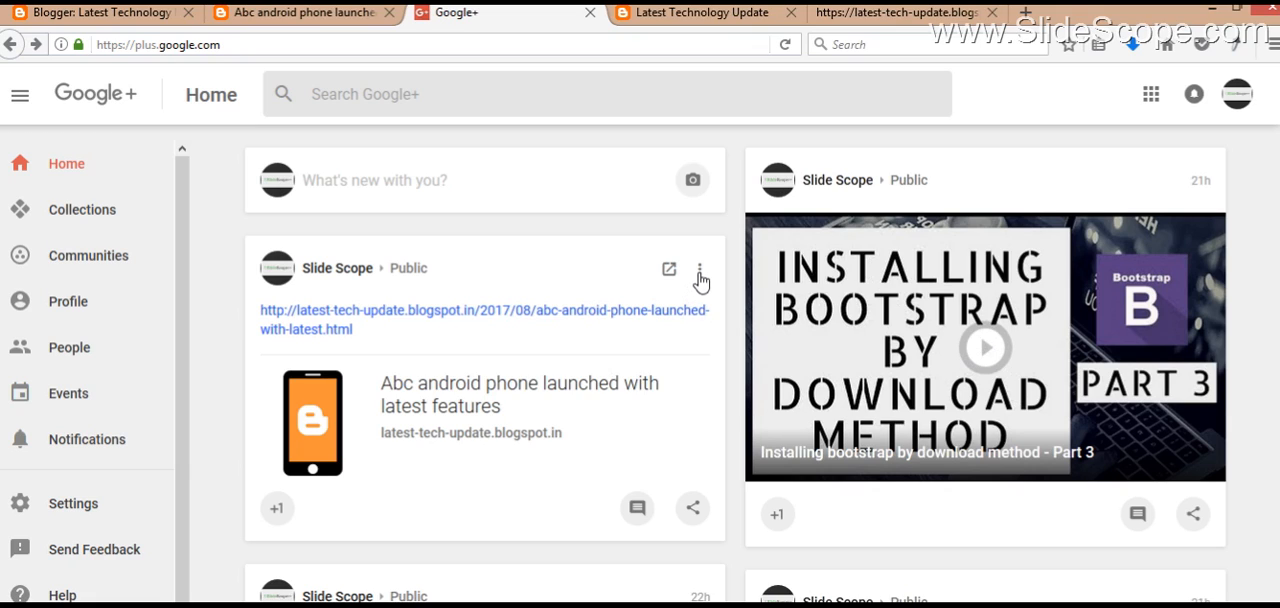
Step: Delete the newly shared blog link post from the Google+ home feed
left_click(700, 276)
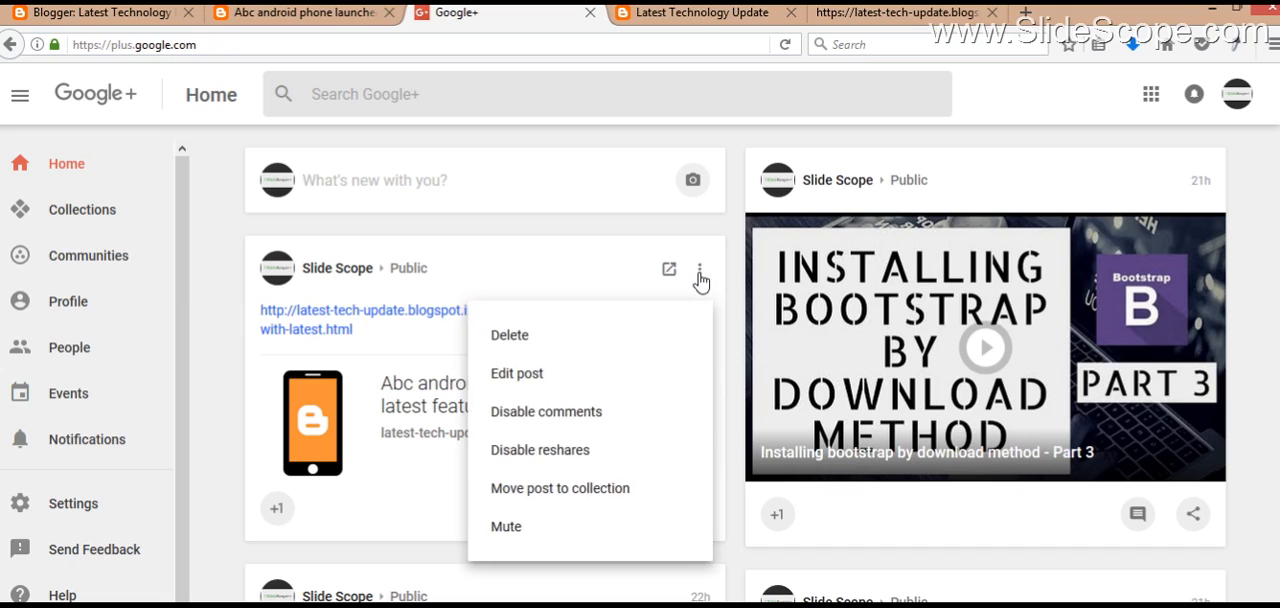
left_click(571, 337)
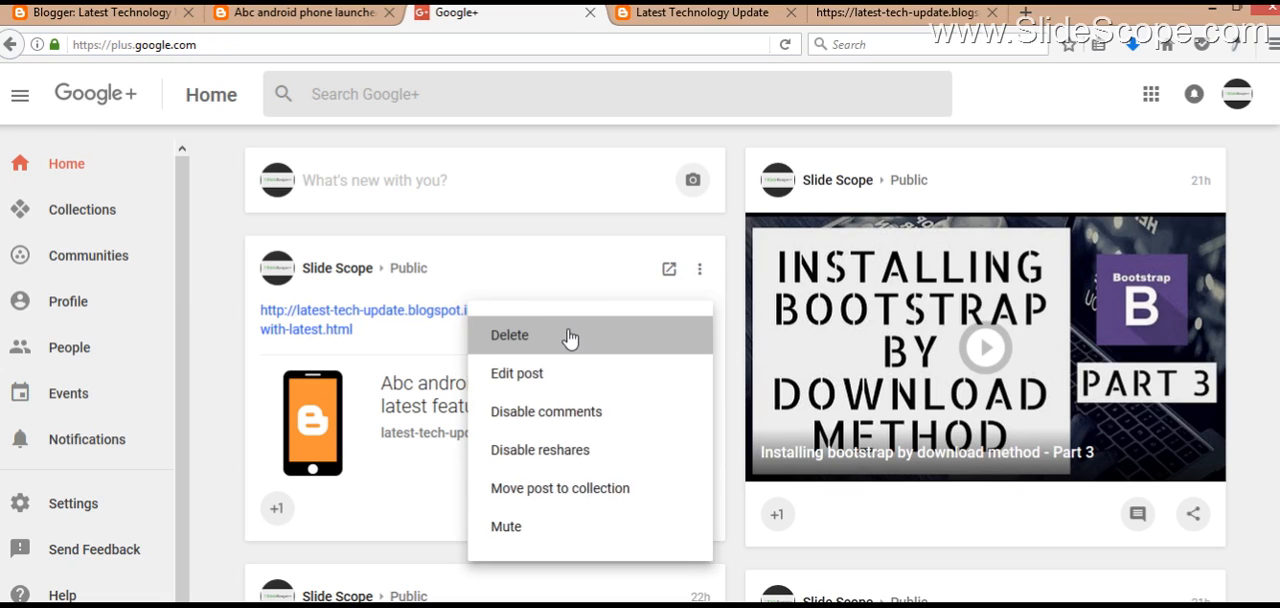
left_click(726, 428)
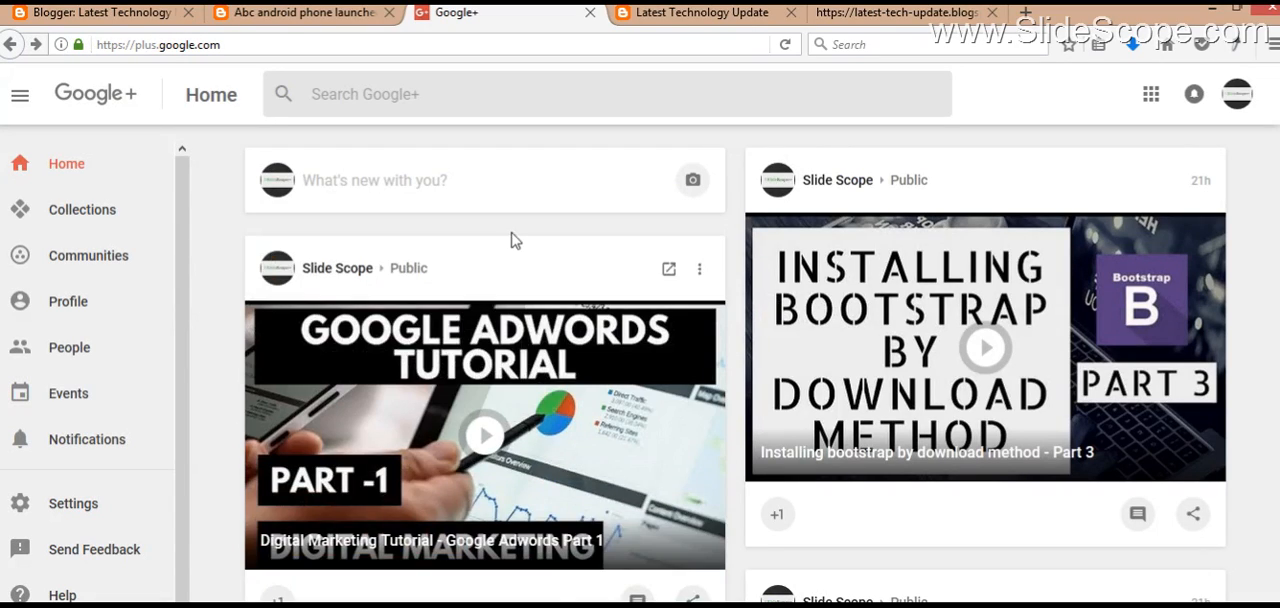
Step: Open the "Mobile Phones" label page from the published blog post and examine its address and listed posts
left_click(325, 10)
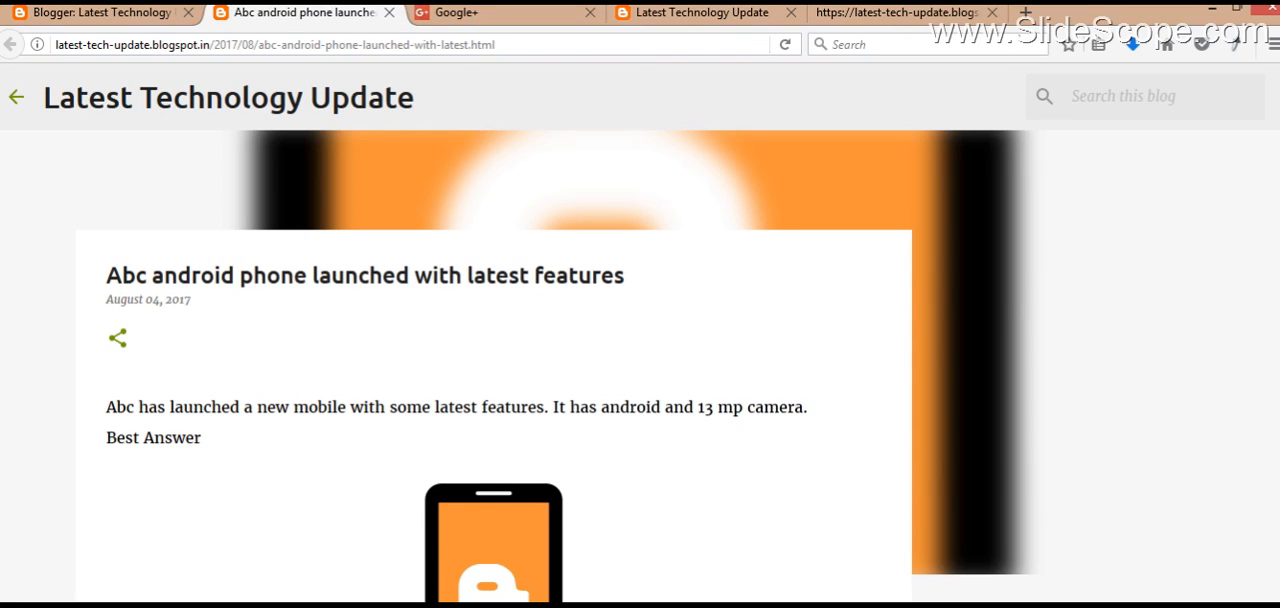
scroll(640, 365, "down", 5)
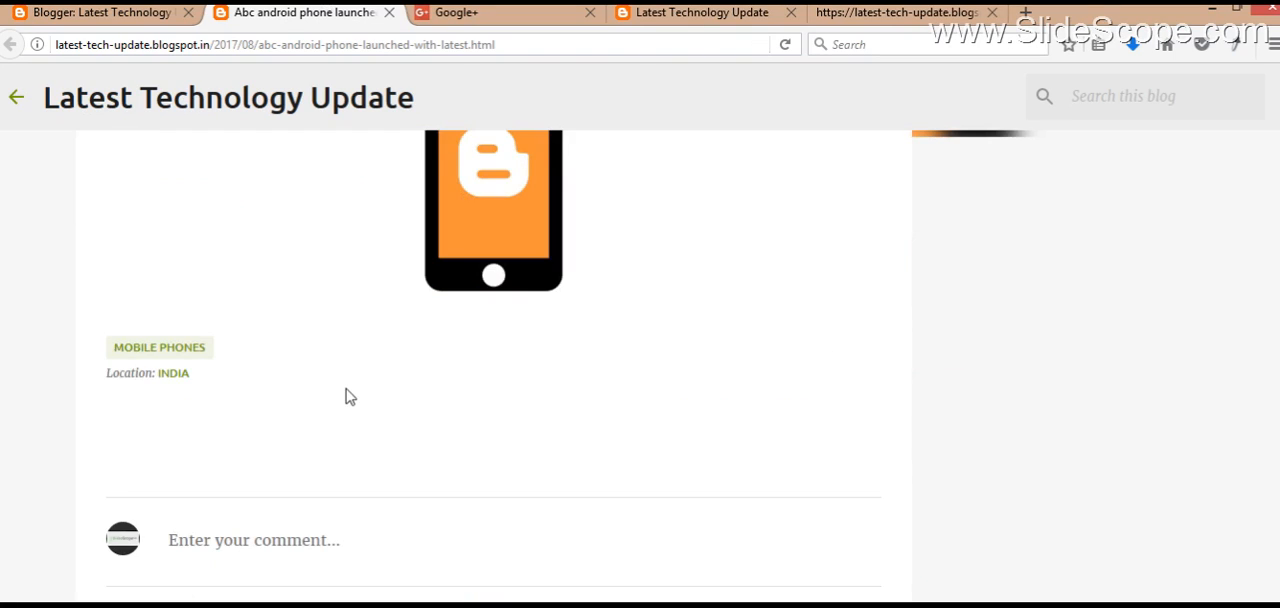
left_click(194, 360)
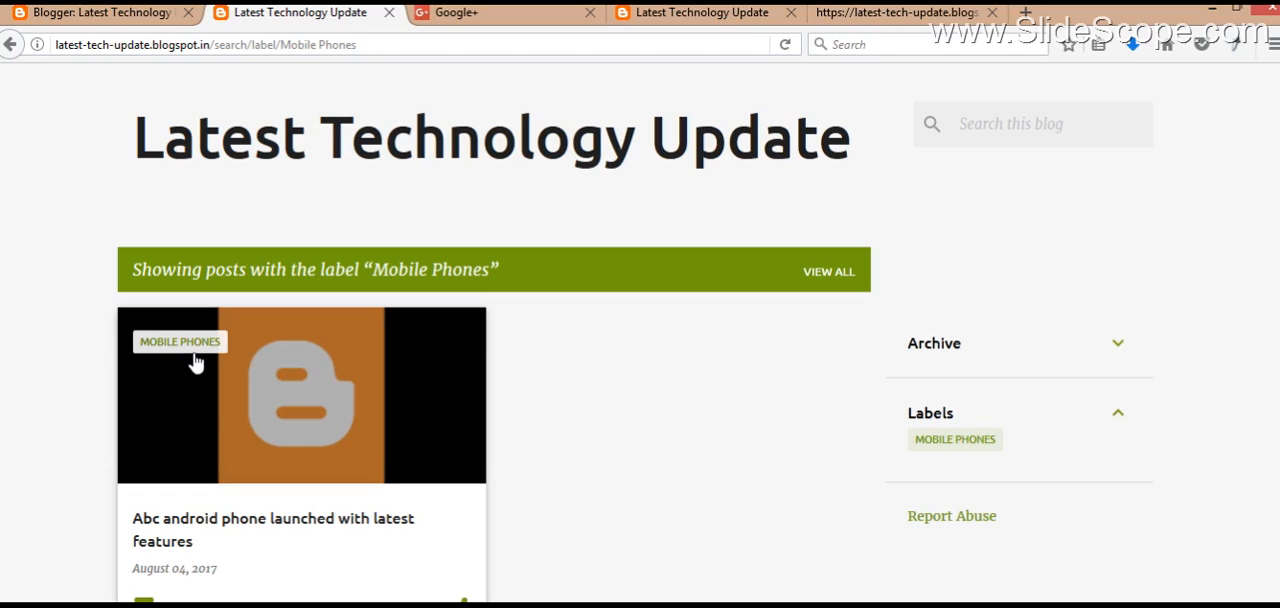
double_click(338, 45)
left_click(338, 50)
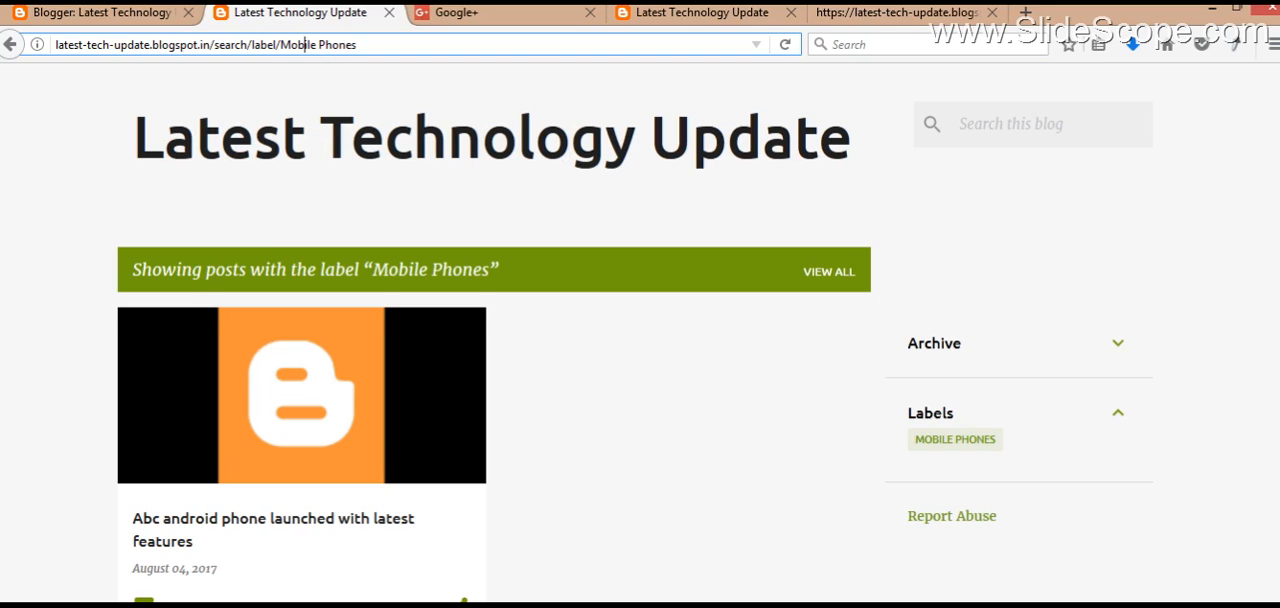
scroll(634, 342, "down", 1)
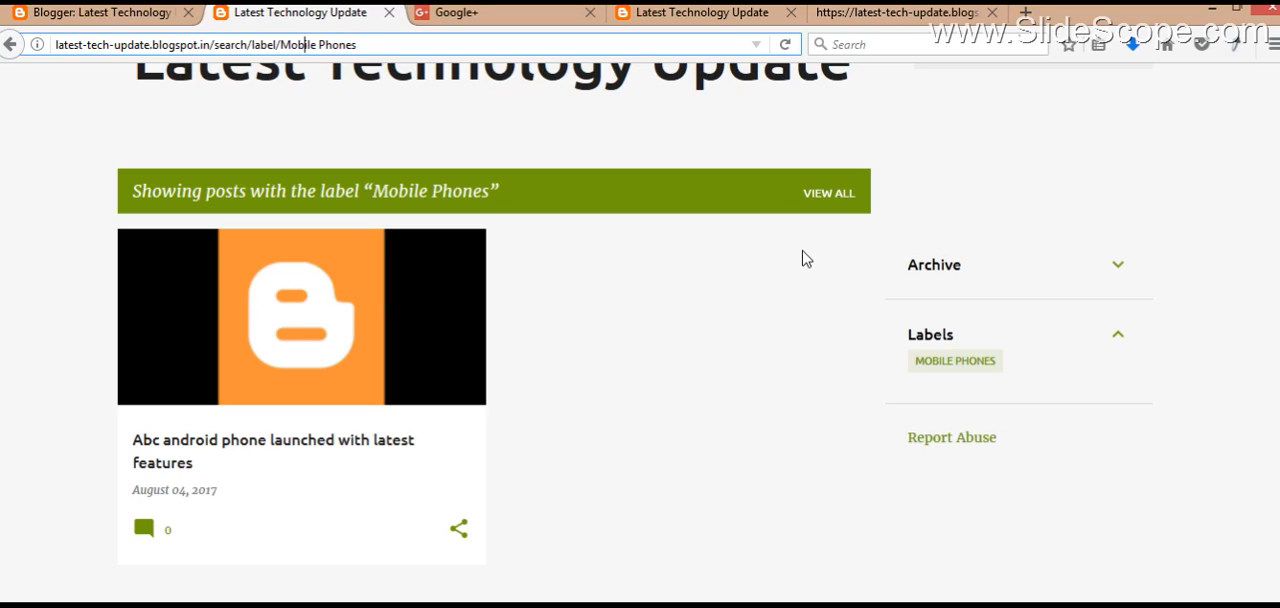
Step: Try replacing "Mobile Phones" with "Laptops" in the label page's web address and undo the change
key("Right")
key("End")
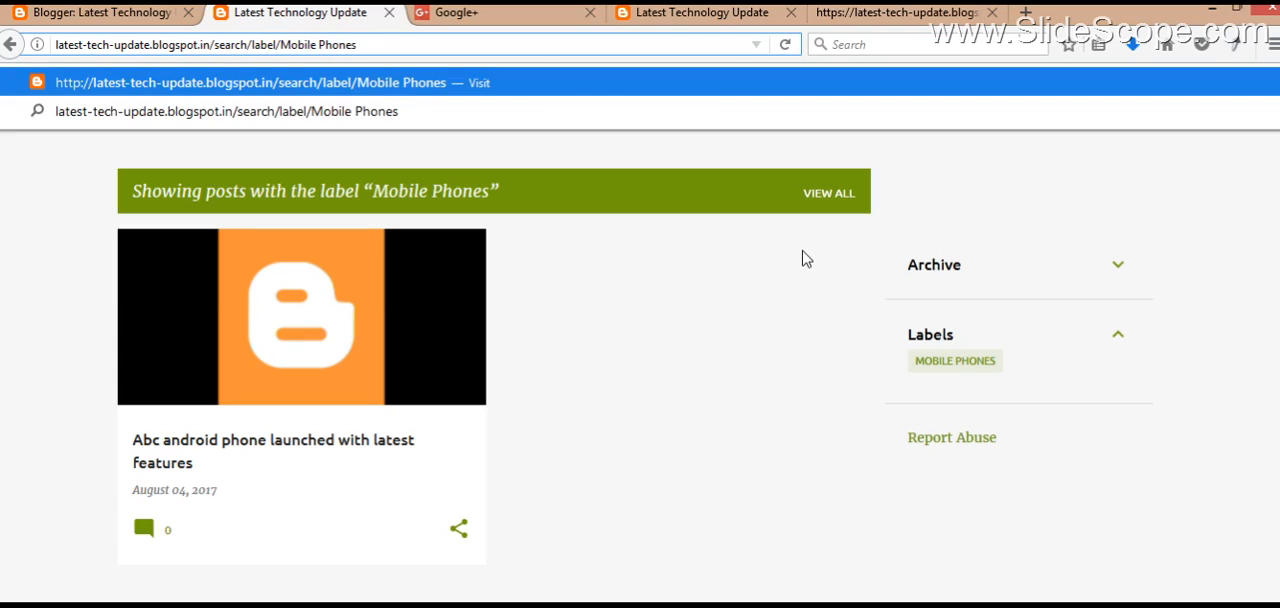
key("shift+Left")
key("shift+Left")
key("shift+Left")
key("shift+Left")
key("shift+Left")
key("shift+Left")
key("shift+Left")
key("shift+Left")
key("shift+Left")
key("shift+Left")
key("shift+Left")
key("shift+Left")
key("shift+Left")
key("shift+Left")
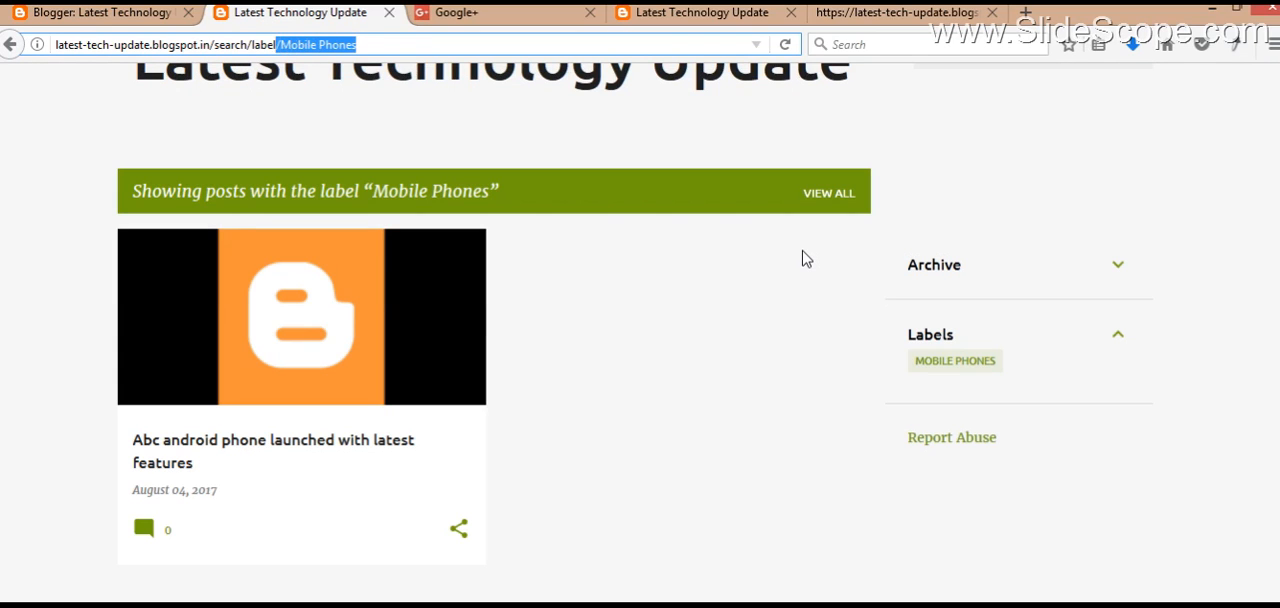
key("shift+Right")
type("Laptops")
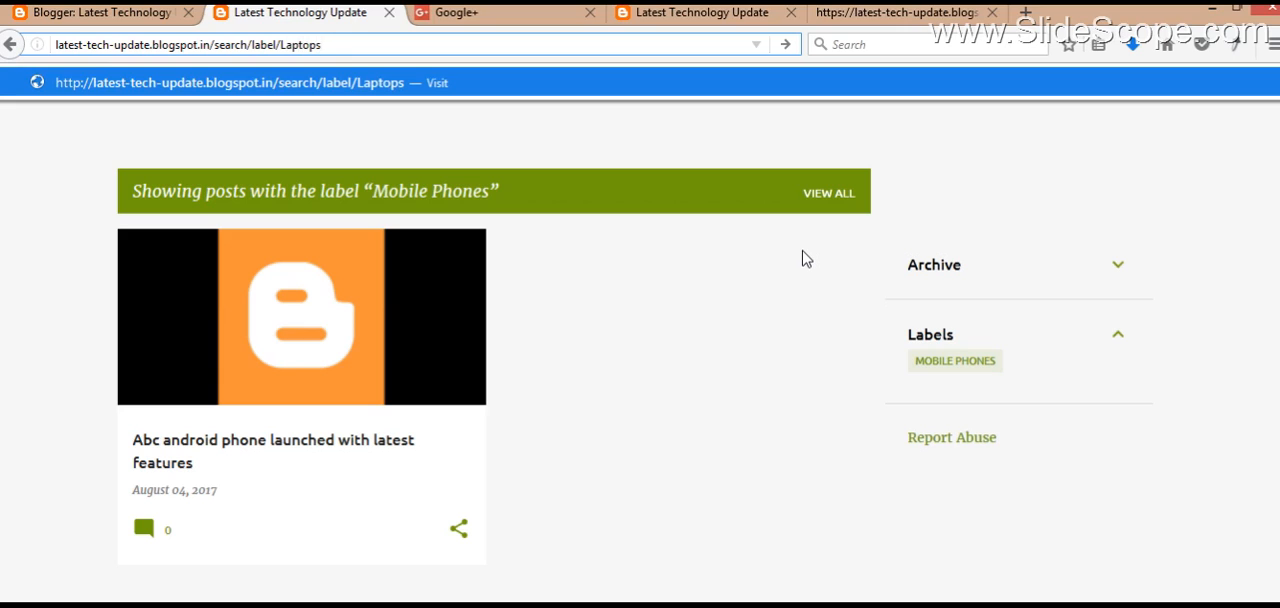
key("ctrl+z")
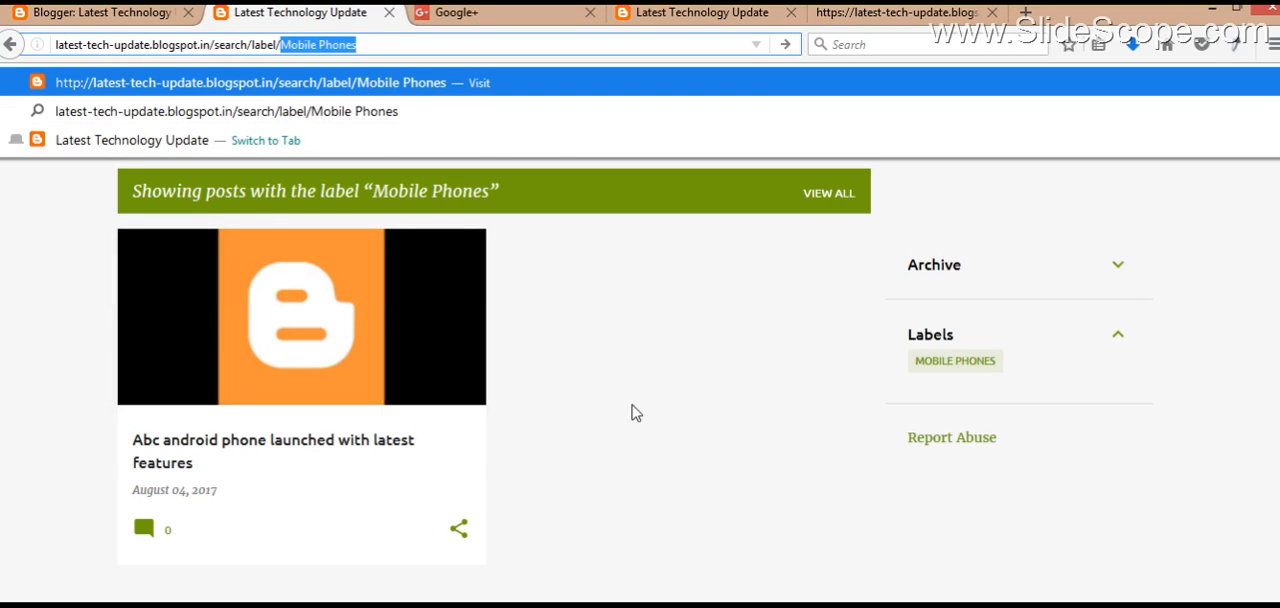
Step: Examine the title tag in the label page's source, and return to the Blogger list of posts
key("ctrl+u")
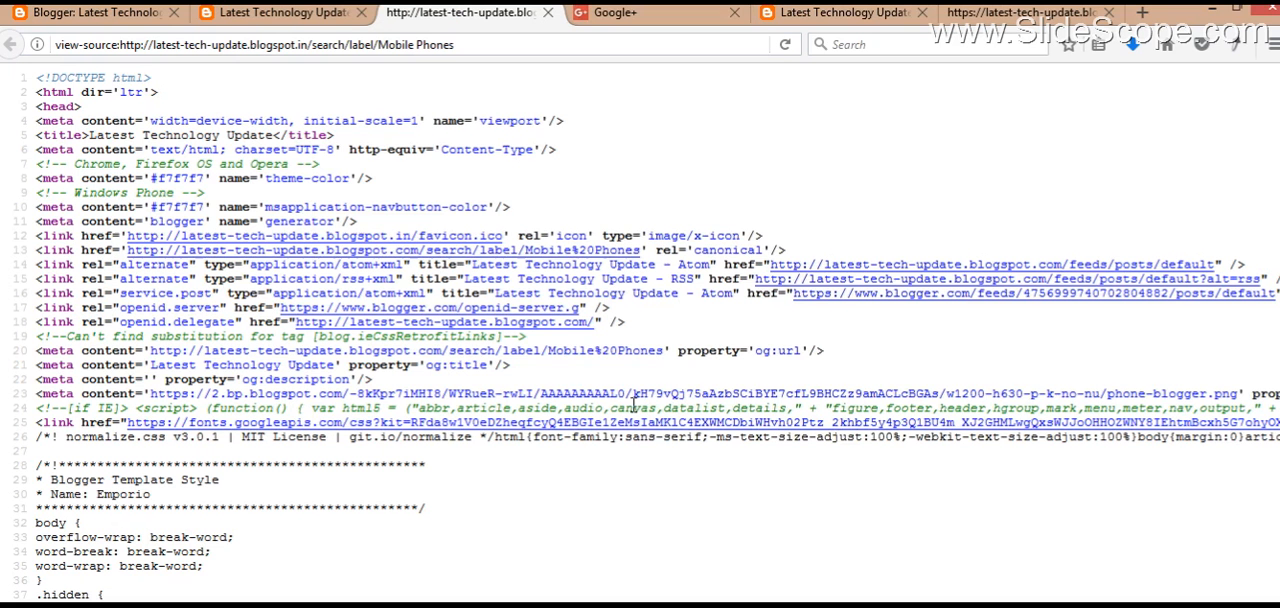
double_click(138, 135)
triple_click(138, 135)
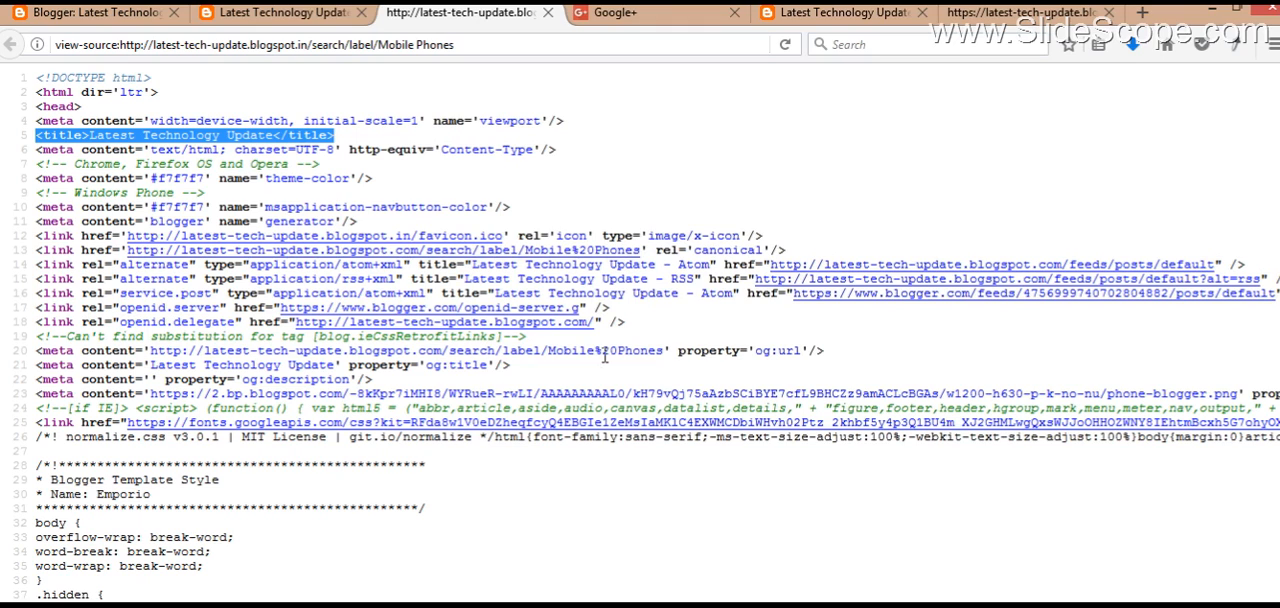
left_click(222, 10)
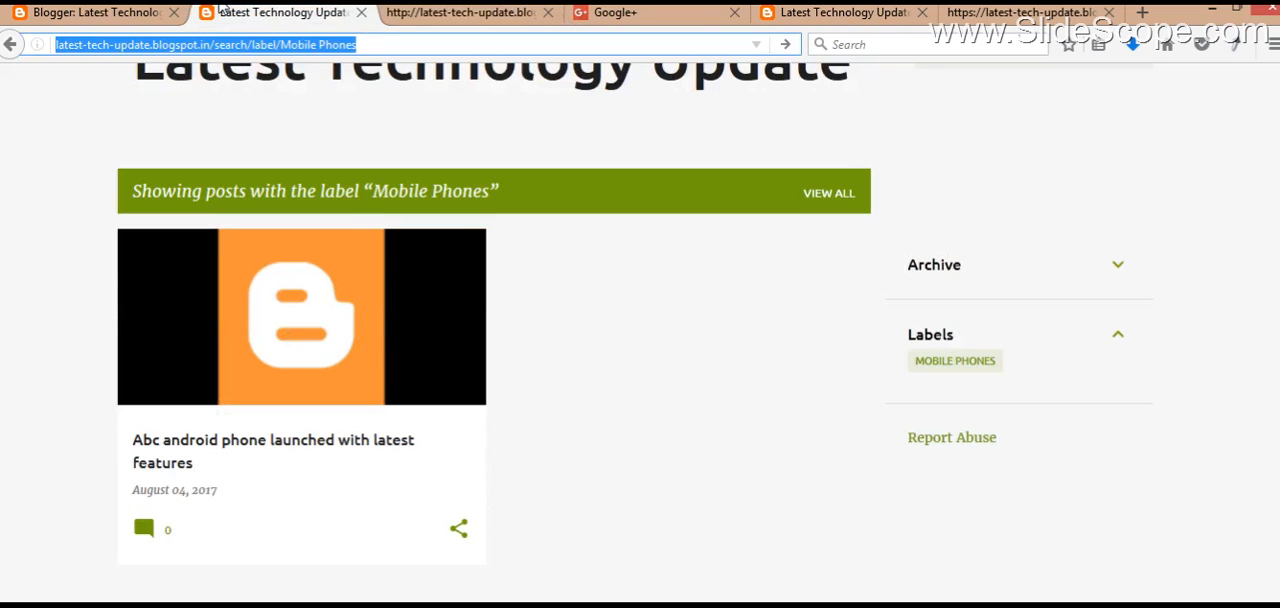
left_click(85, 181)
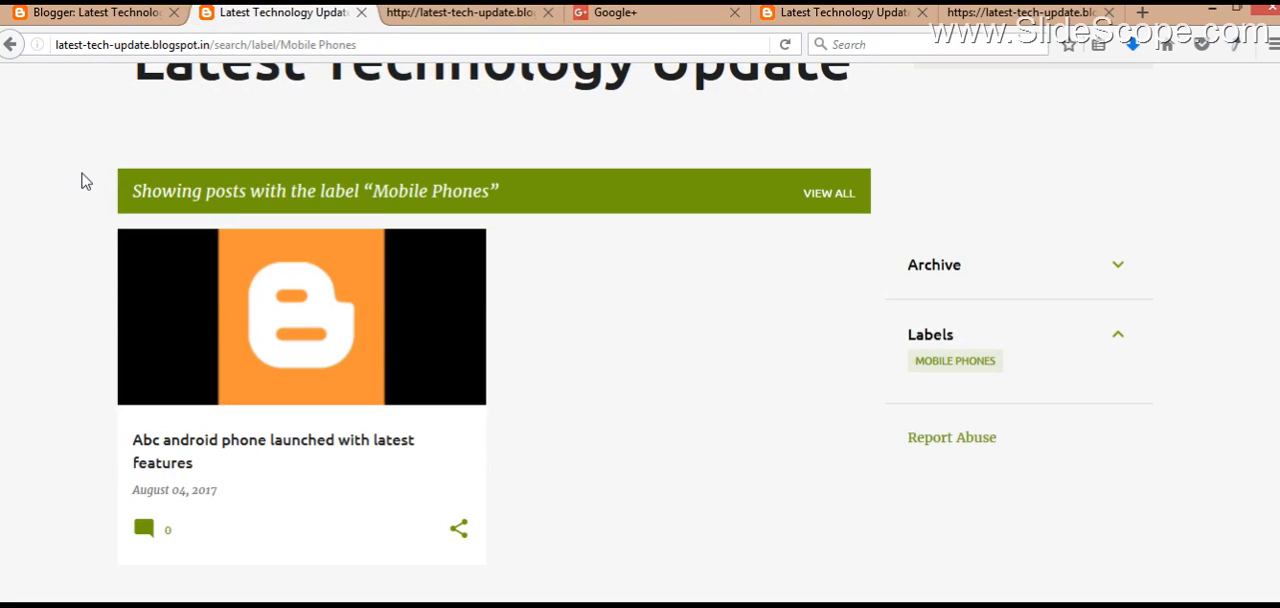
left_click(110, 15)
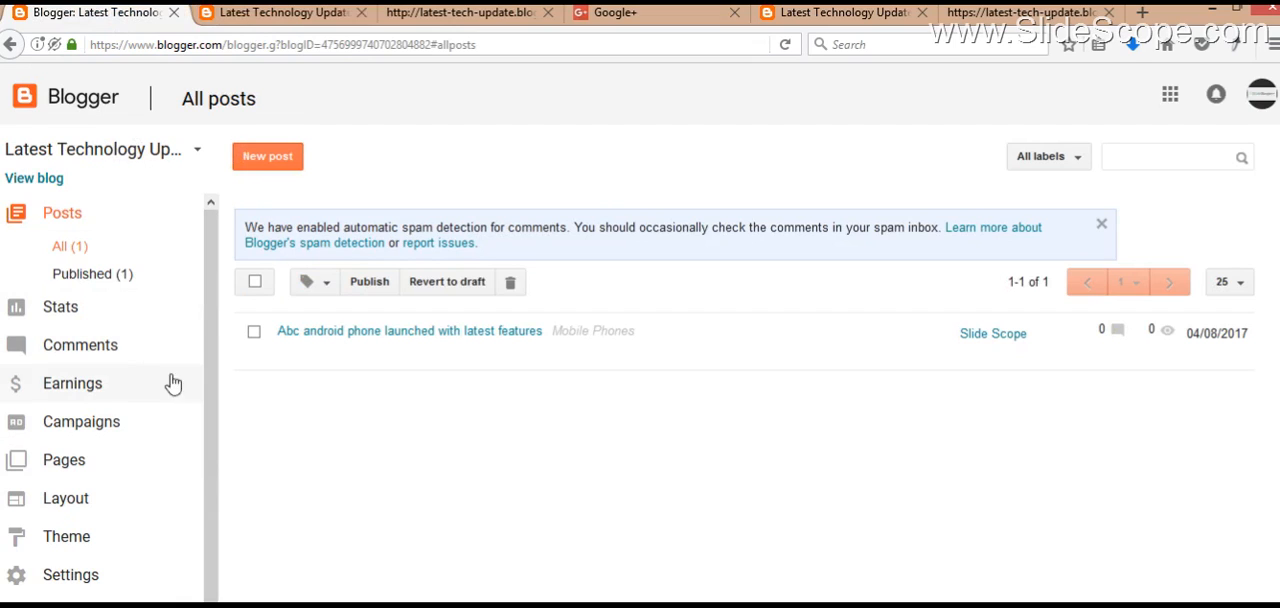
Step: Open the blog's overview statistics and examine the pageview figures, per-post views, traffic sources and audience map
left_click(118, 316)
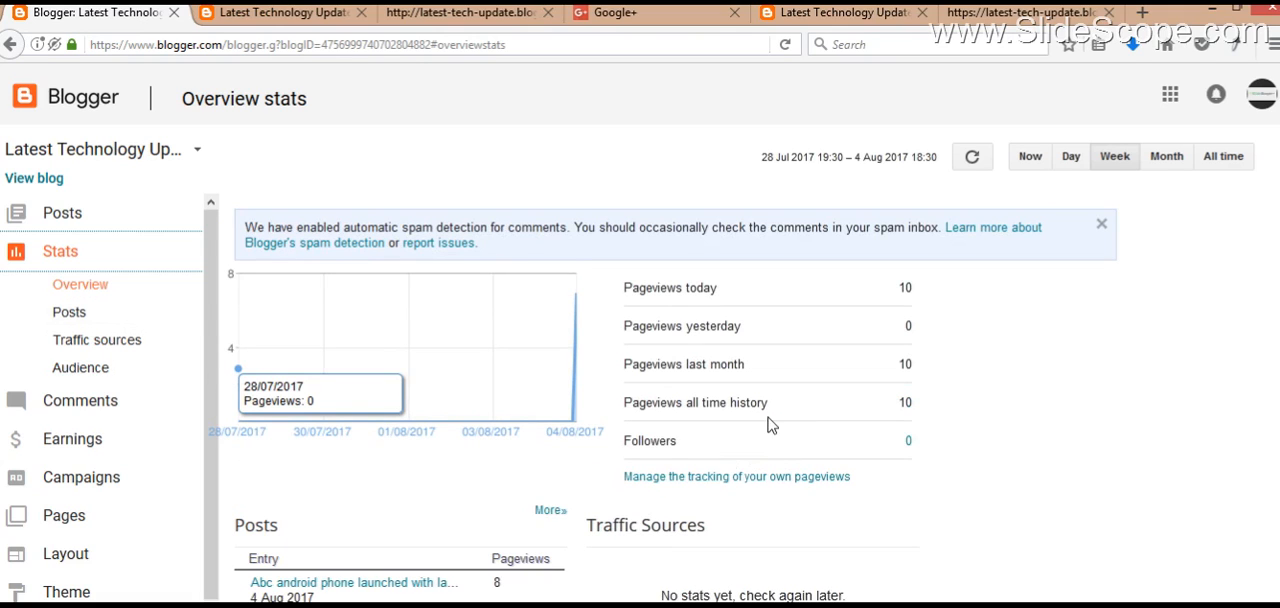
scroll(1190, 348, "down", 3)
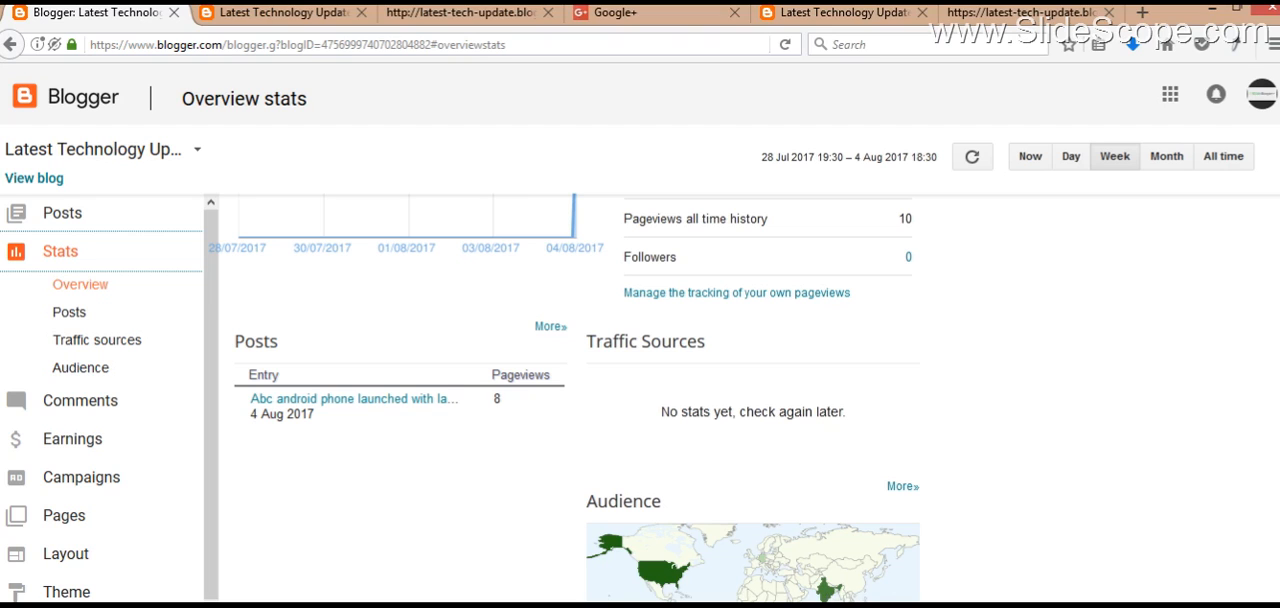
left_click_drag(1172, 432, 1168, 329)
left_click(1168, 329)
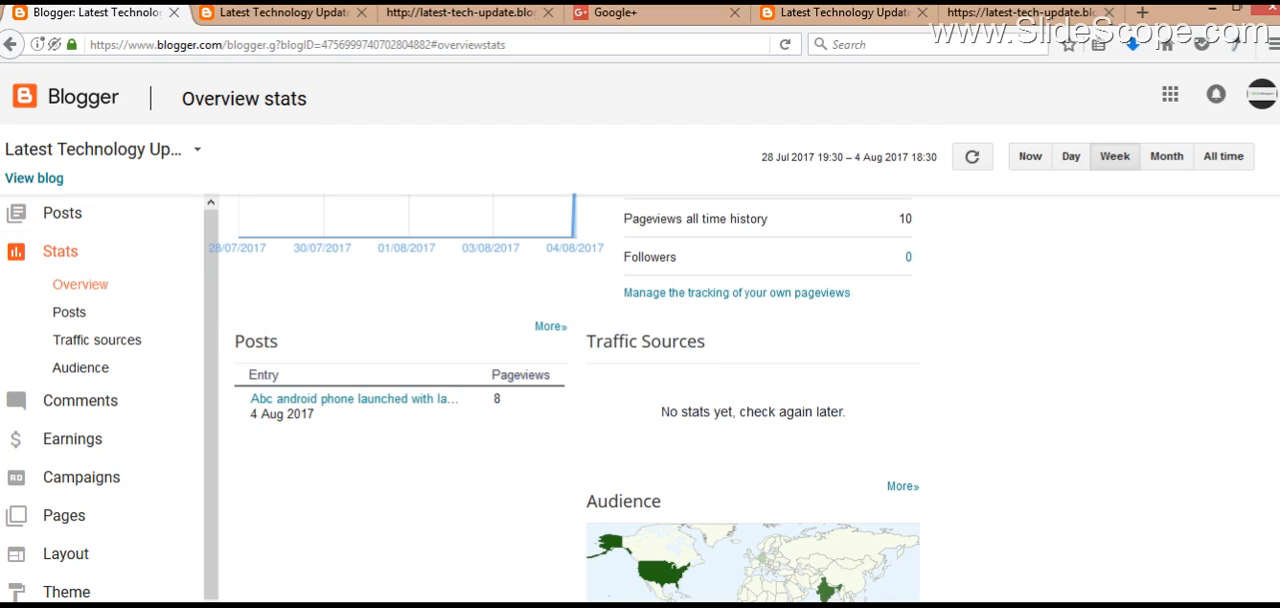
scroll(640, 400, "up", 3)
scroll(1190, 310, "down", 3)
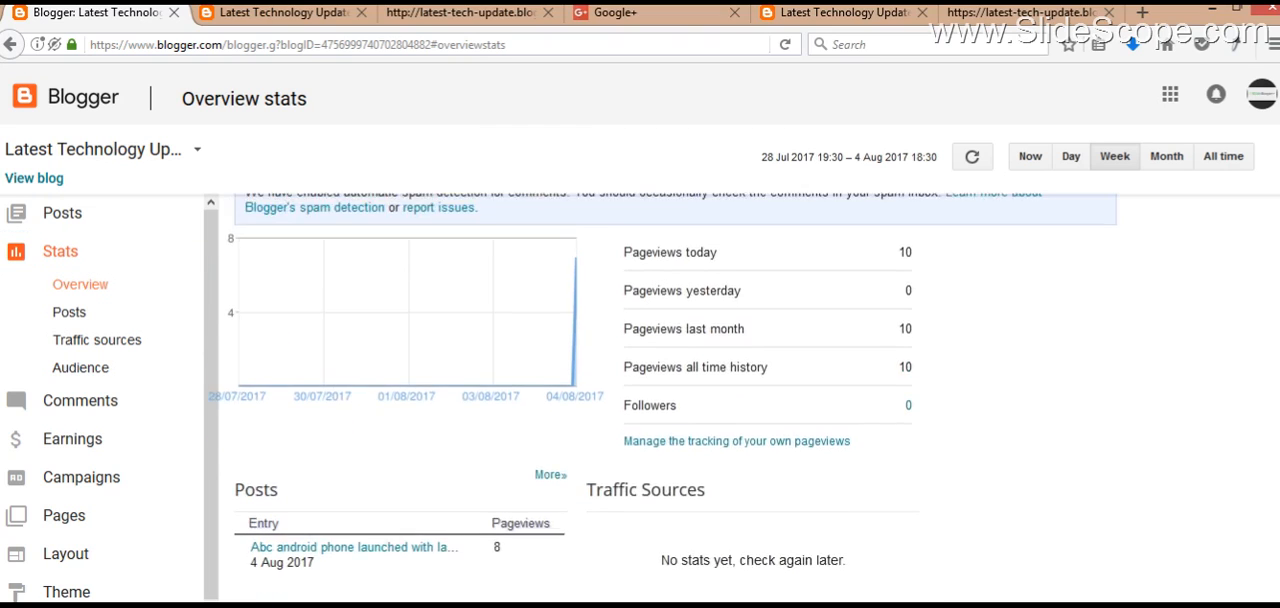
scroll(1190, 310, "up", 3)
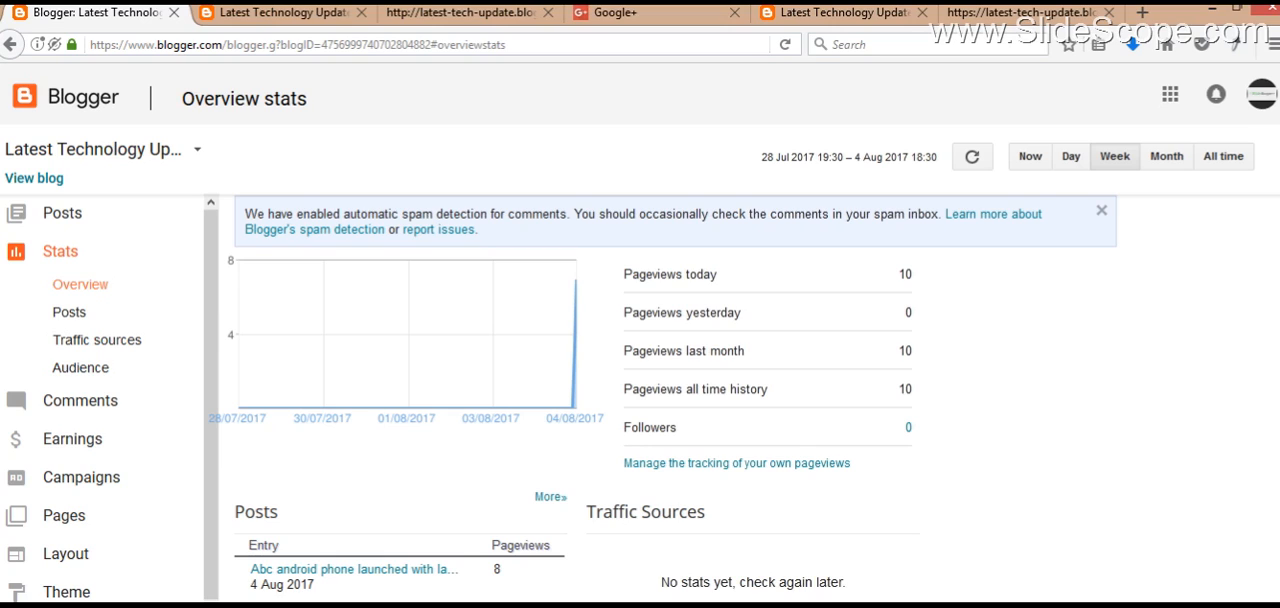
scroll(660, 400, "down", 3)
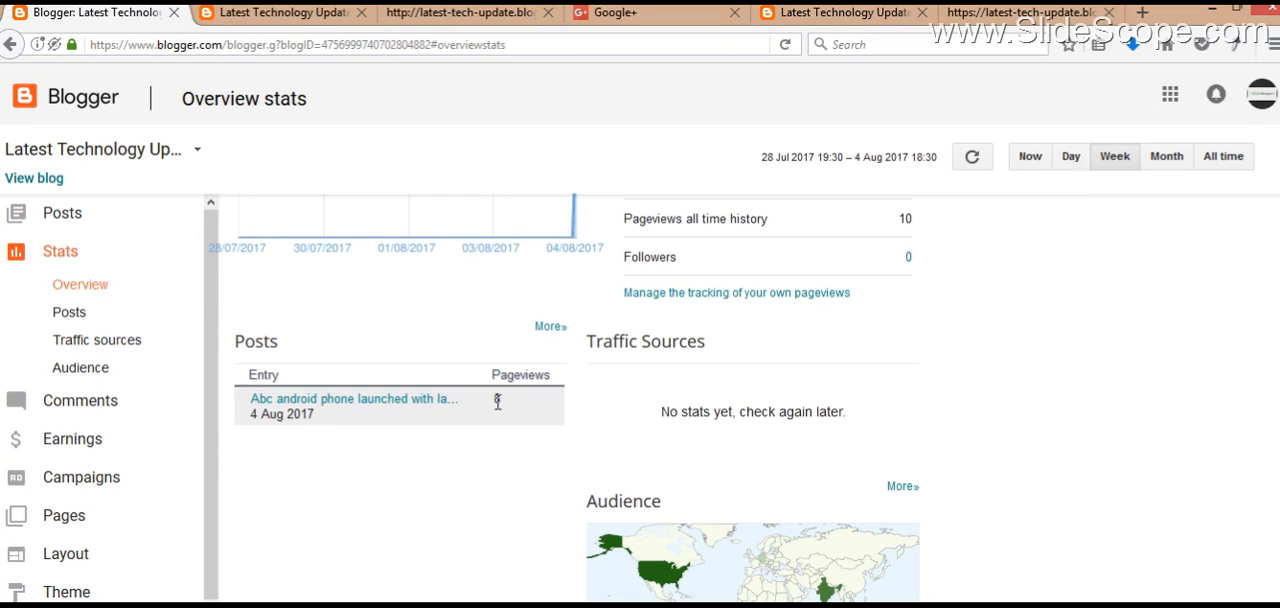
left_click_drag(651, 408, 878, 410)
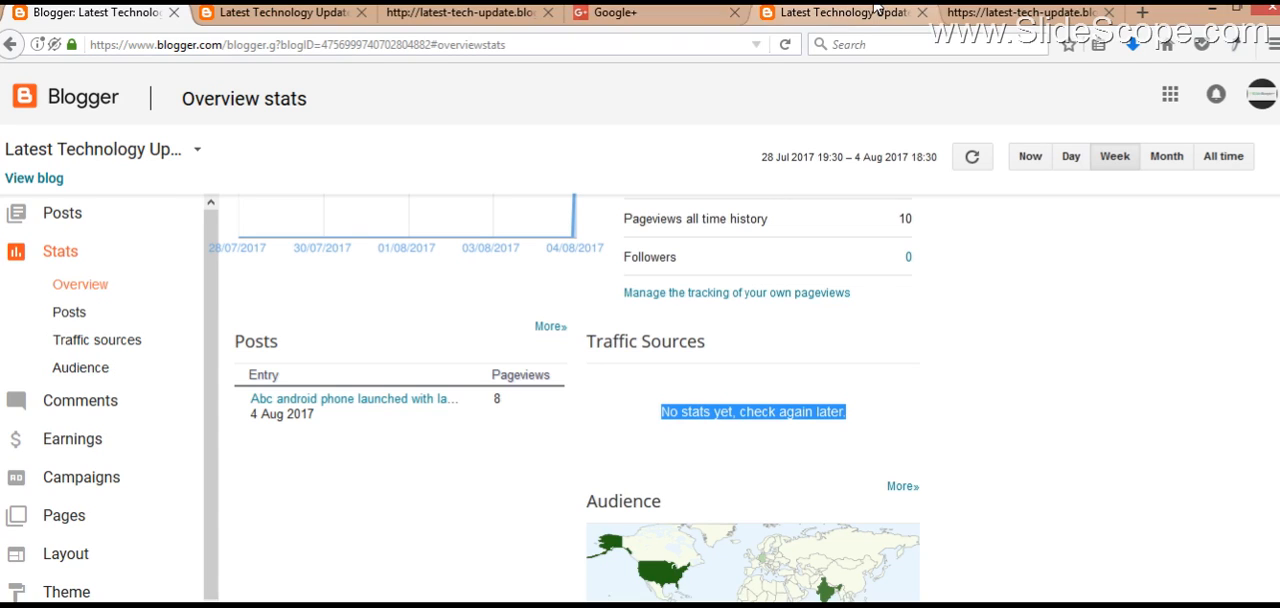
Step: Load the blog's home page with its address ending changed to .com, and return to the overview statistics
left_click(843, 12)
double_click(342, 45)
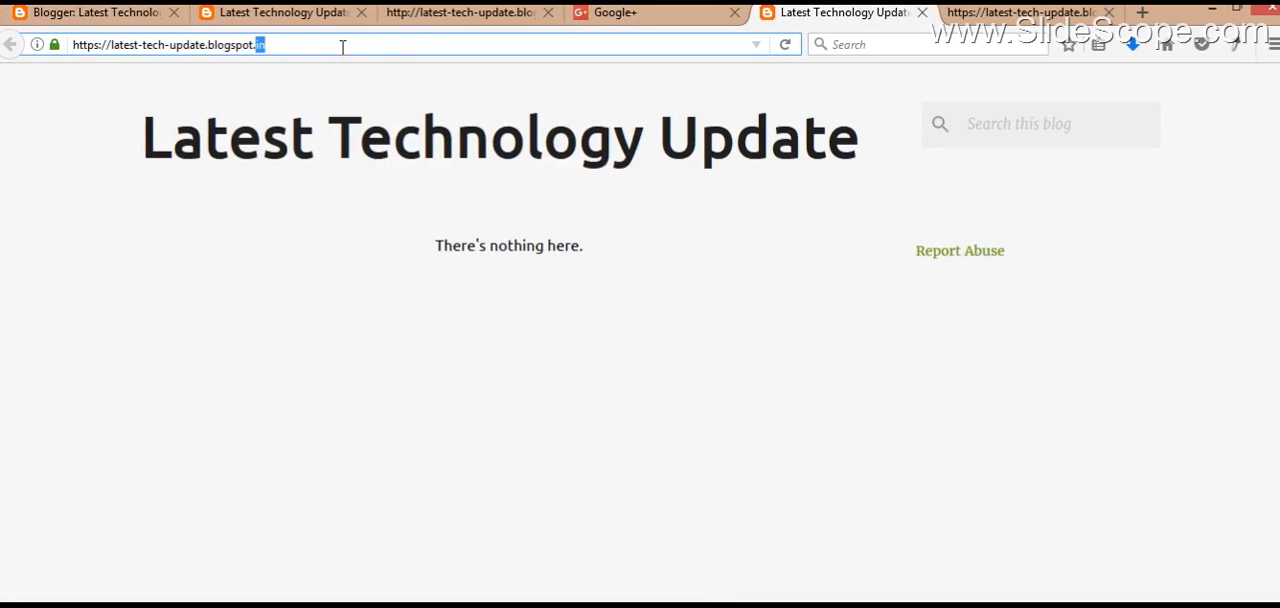
key("BackSpace")
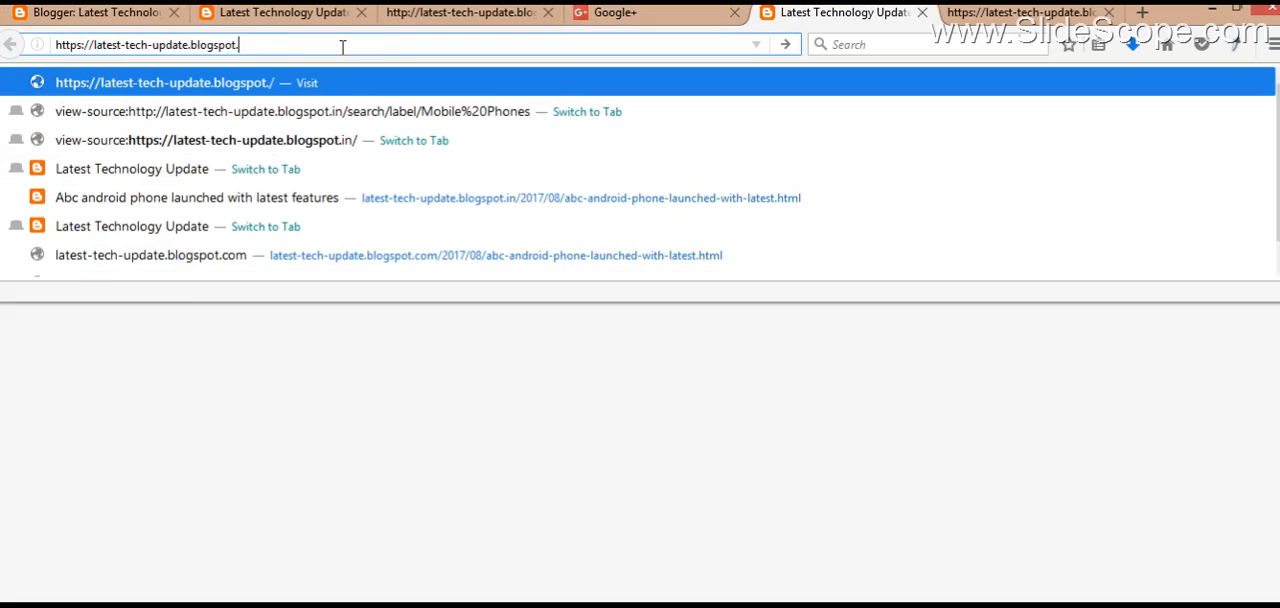
type("com")
key("Return")
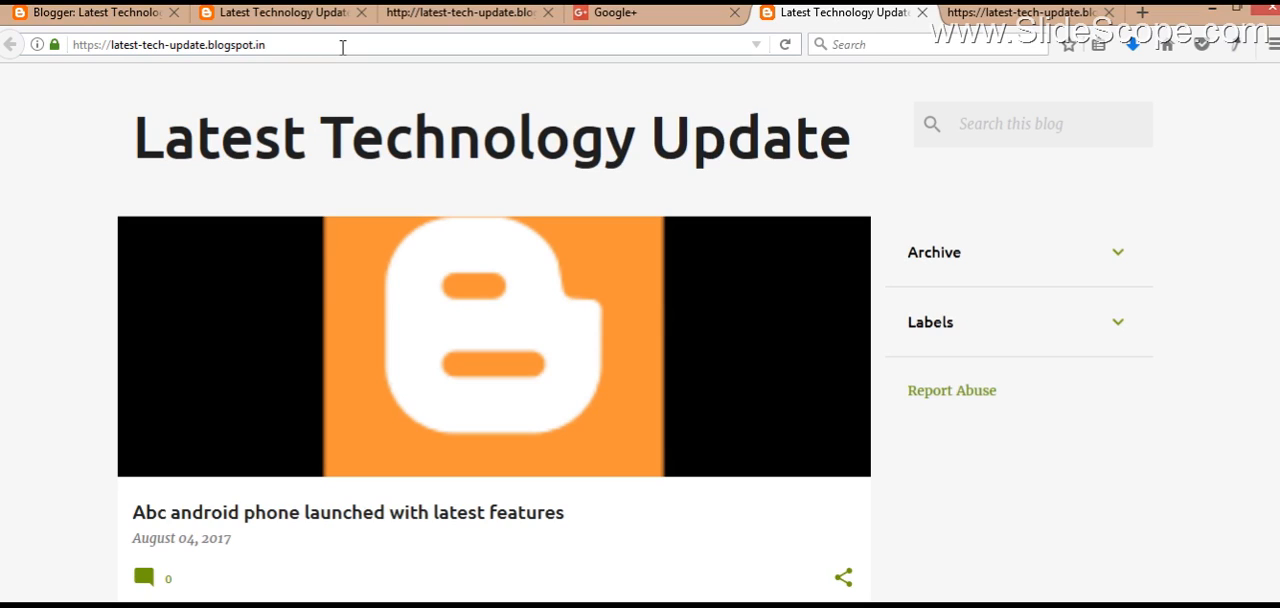
left_click(135, 12)
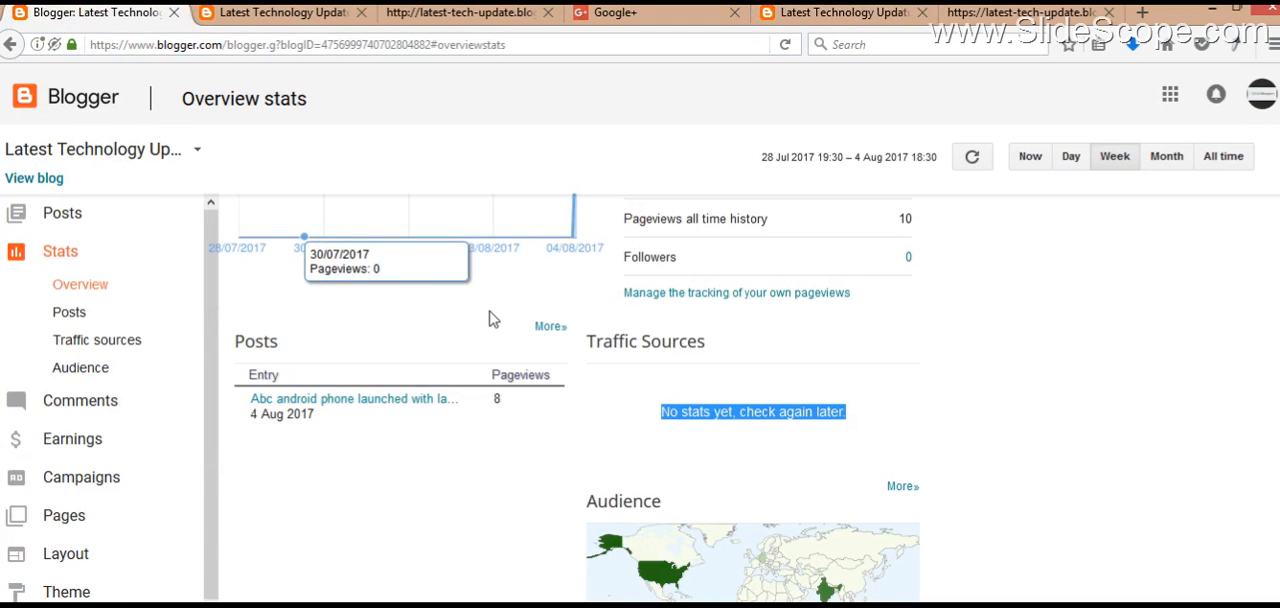
scroll(493, 316, "up", 3)
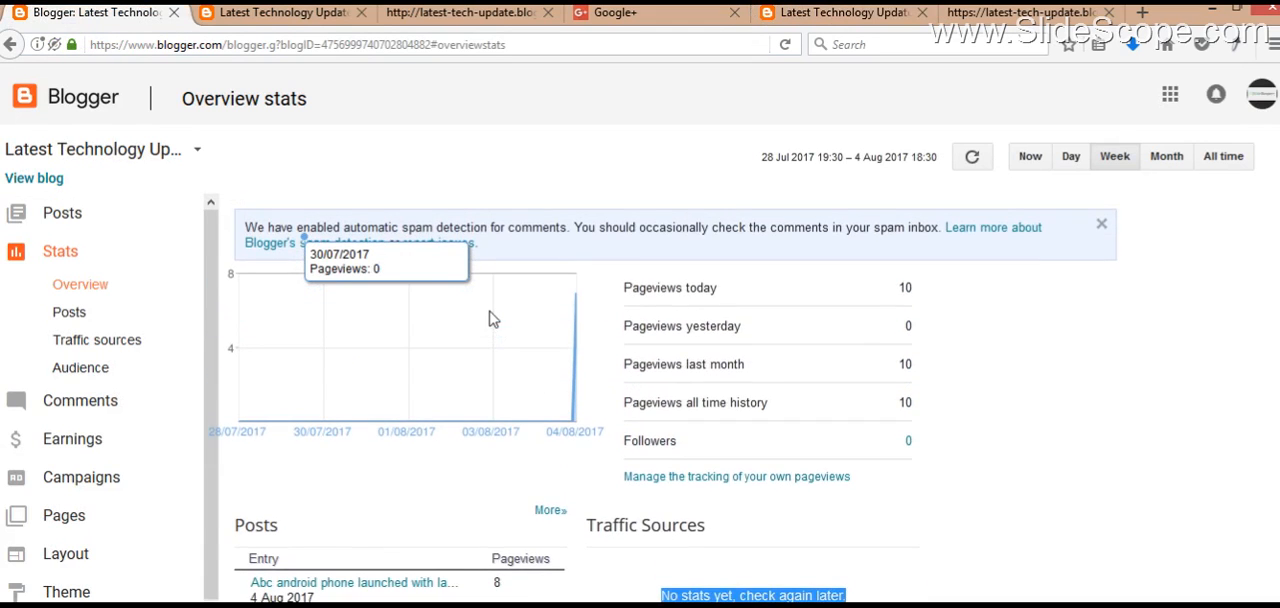